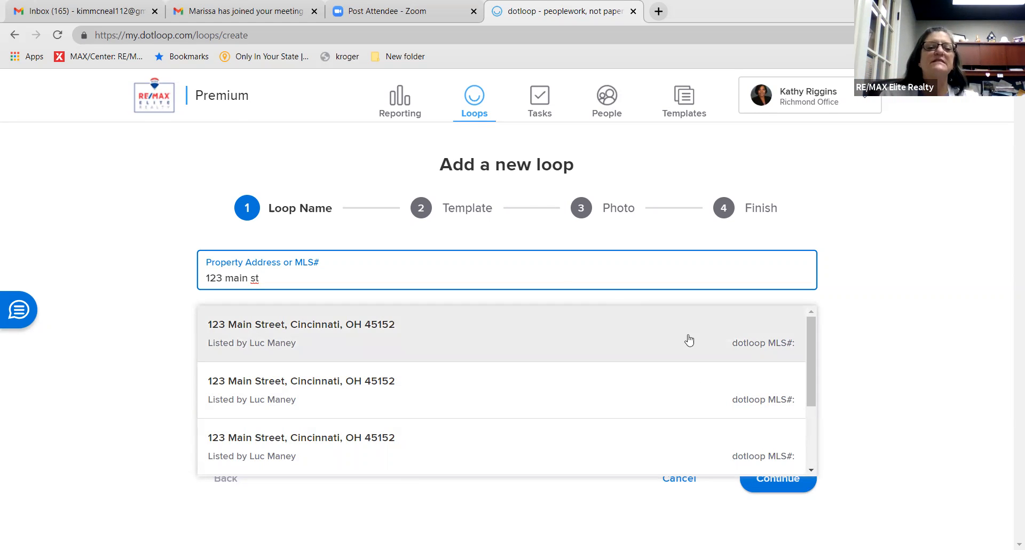
# Step: Keep the entered property address as the loop name without picking a suggested listing, and choose the Residential Listing template
pyautogui.click(853, 347)
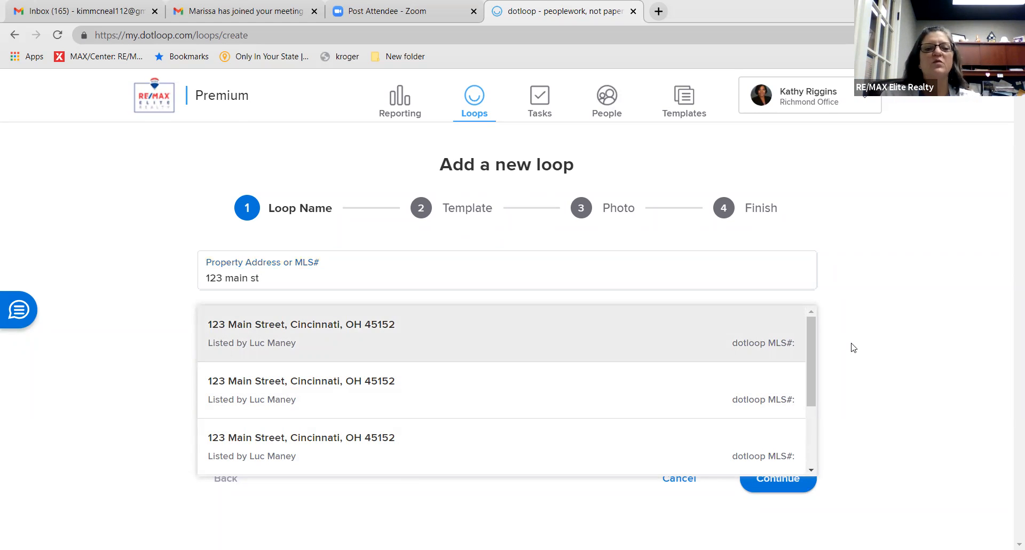
pyautogui.click(758, 488)
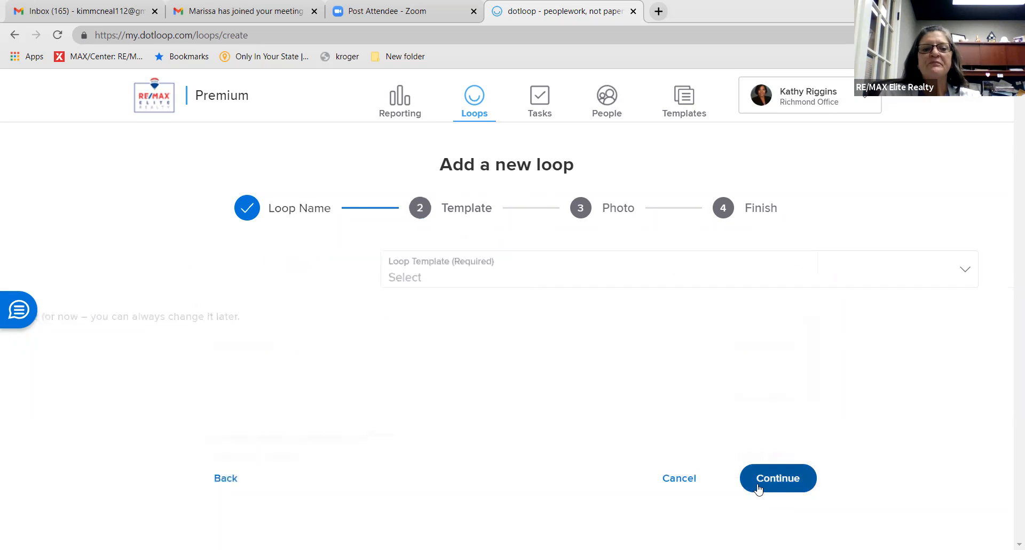
pyautogui.click(724, 285)
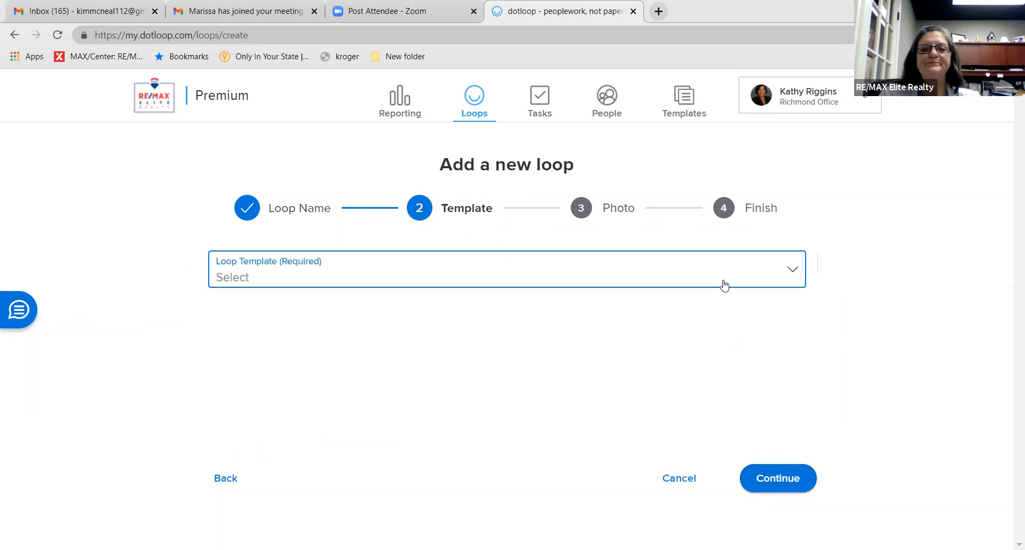
pyautogui.click(724, 285)
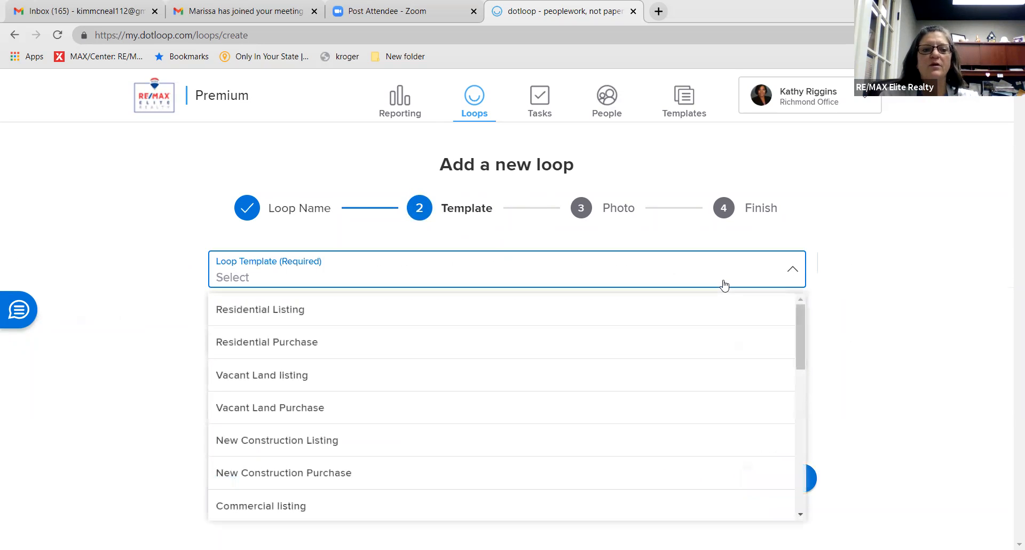
pyautogui.click(569, 324)
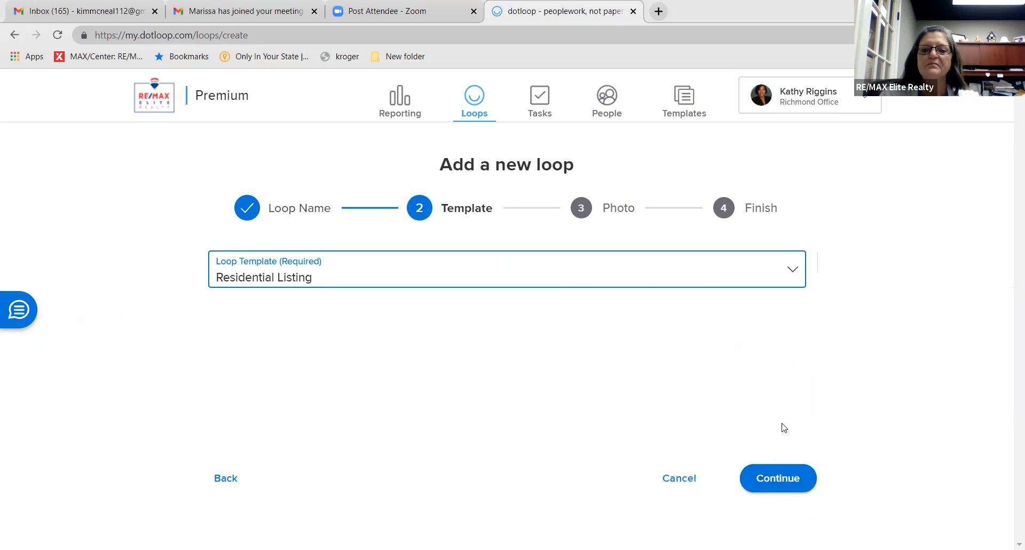
pyautogui.click(767, 483)
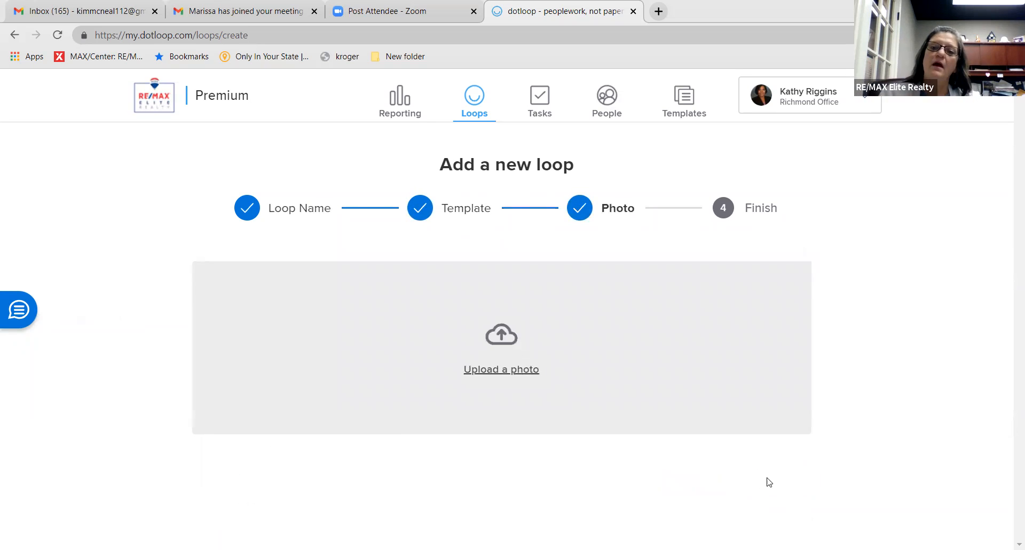
# Step: Finish creating the loop without a photo and open it to review its Listing Packet documents
pyautogui.click(768, 477)
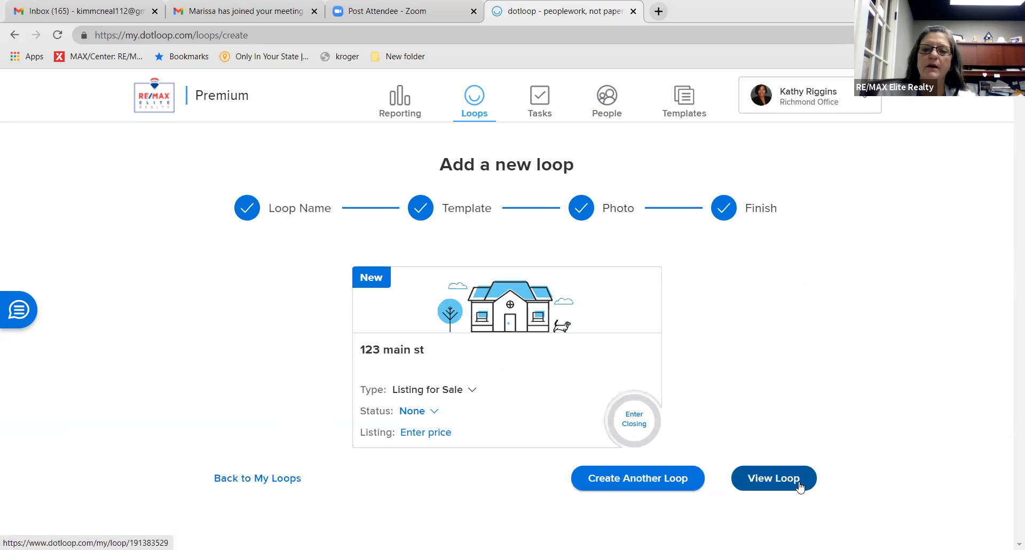
pyautogui.click(774, 478)
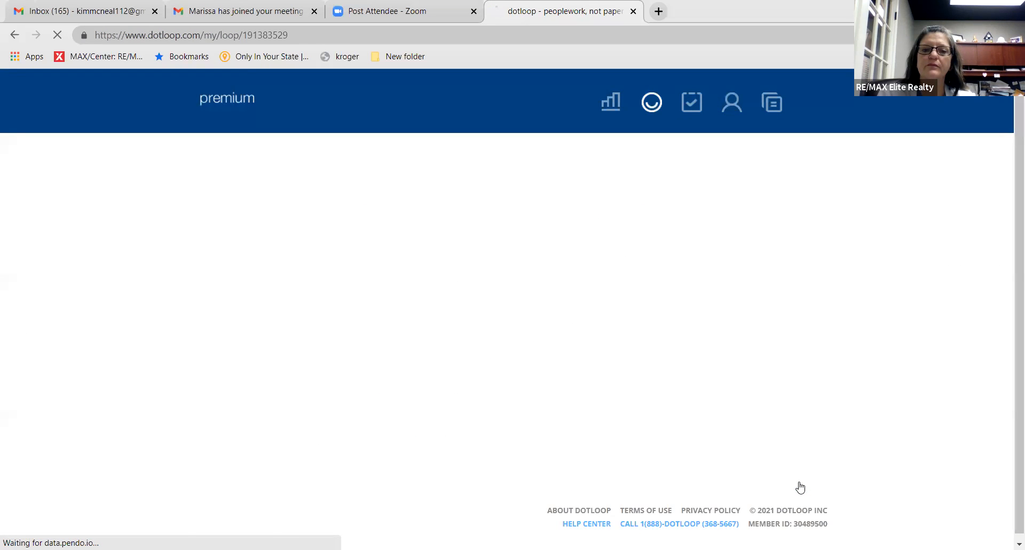
pyautogui.scroll(-2, 906, 425)
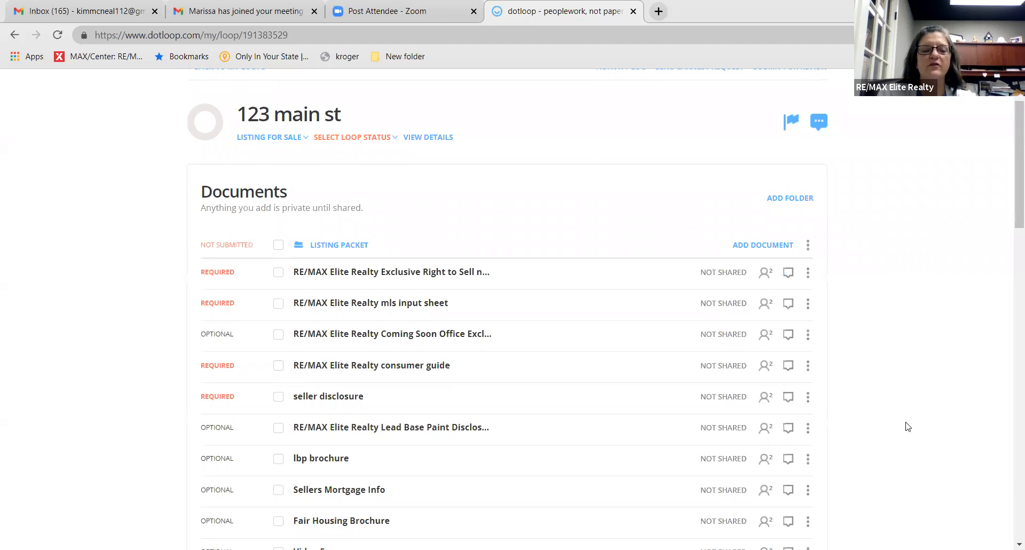
pyautogui.scroll(-1, 956, 369)
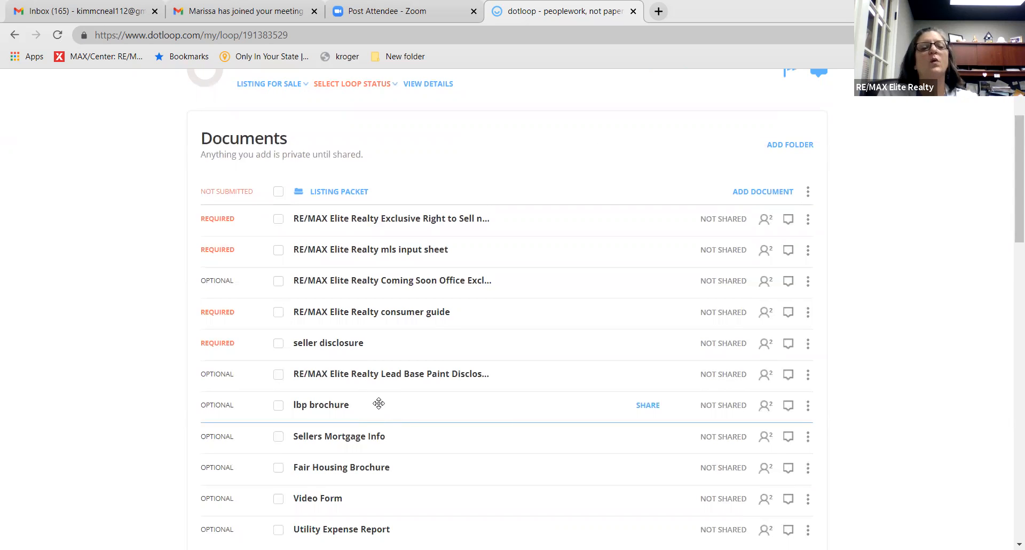
pyautogui.scroll(-1, 379, 403)
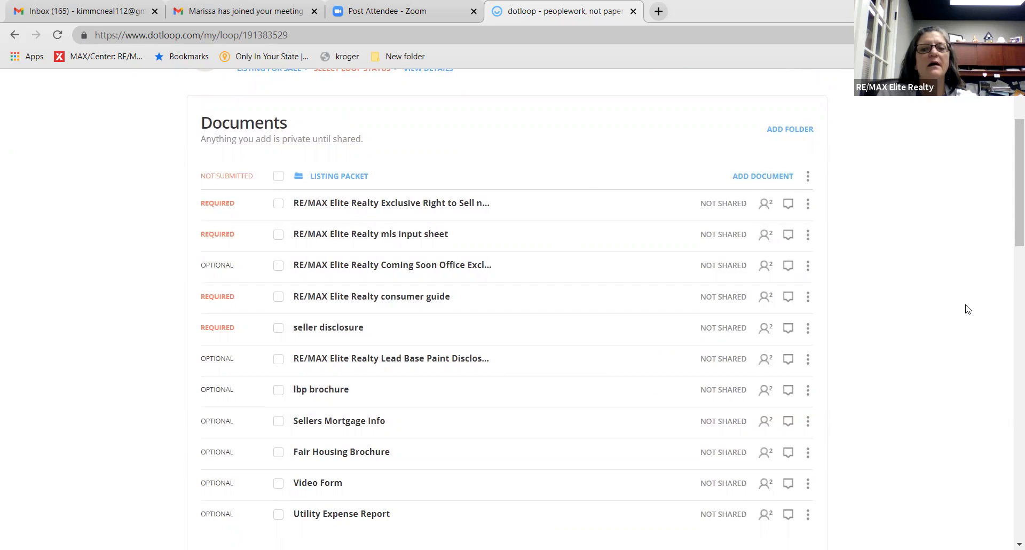
pyautogui.scroll(-1, 1008, 249)
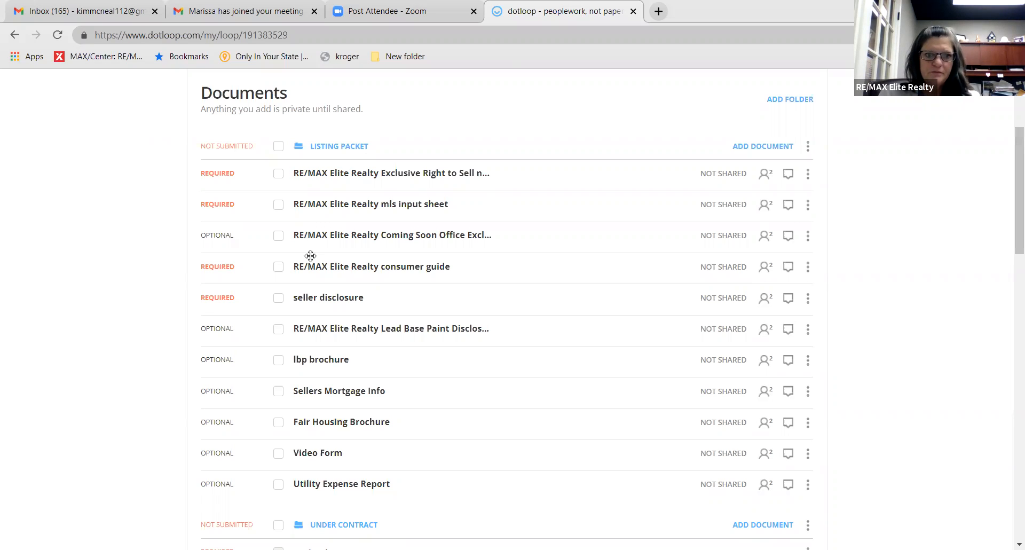
pyautogui.scroll(3, 530, 169)
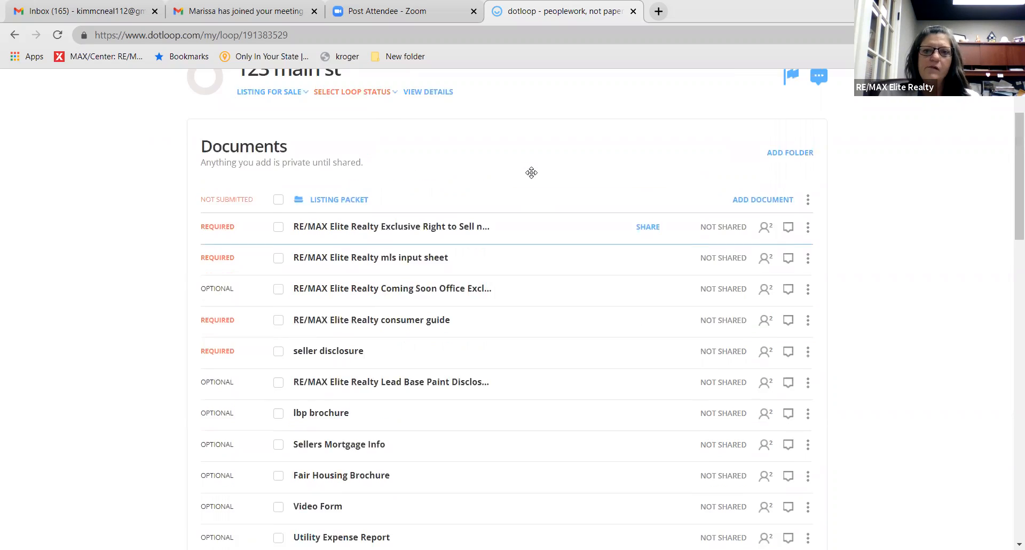
pyautogui.scroll(-2, 531, 171)
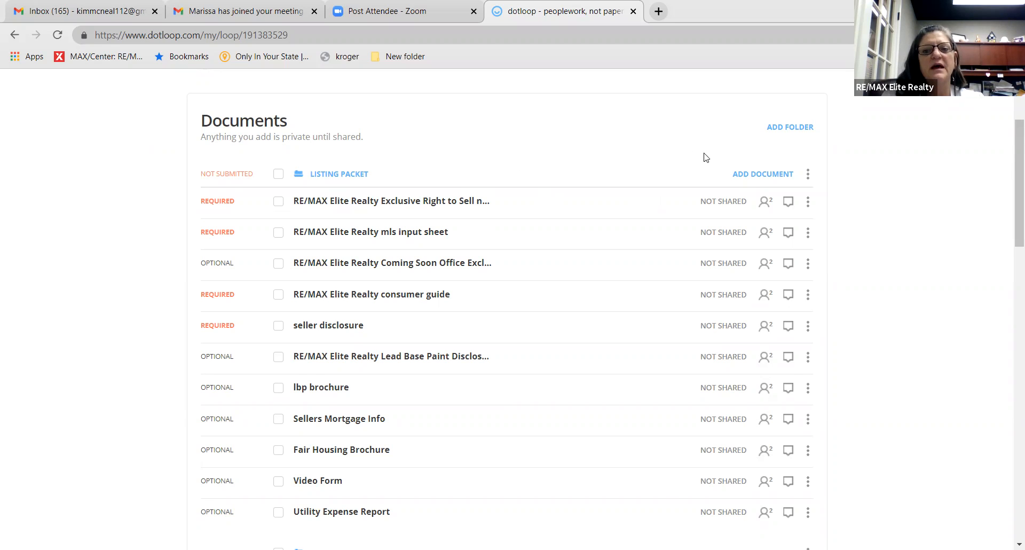
# Step: Upload the Desktop PDF "Renewals - Geek Squad - Best Buy june 25 2021" to the Listing Packet folder
pyautogui.click(752, 176)
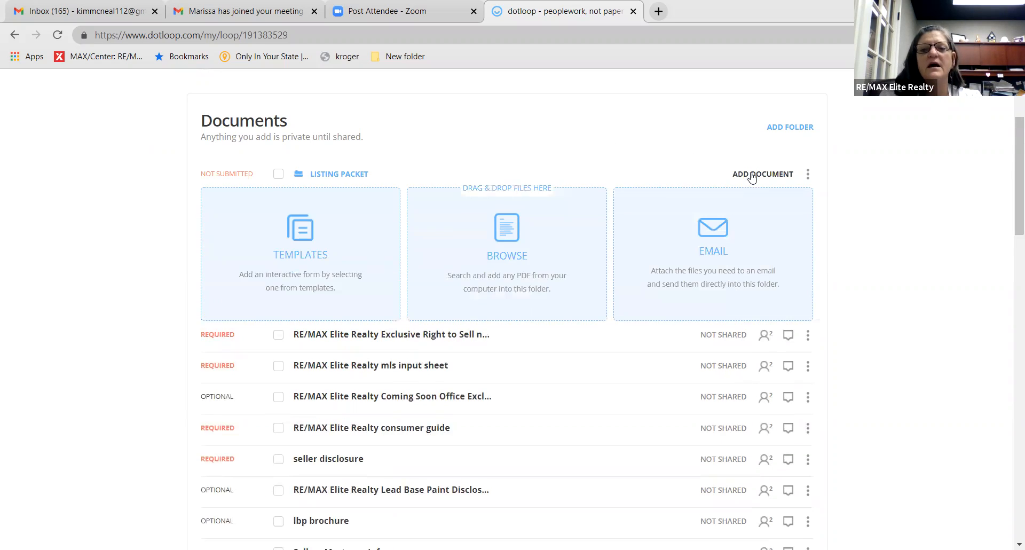
pyautogui.click(544, 229)
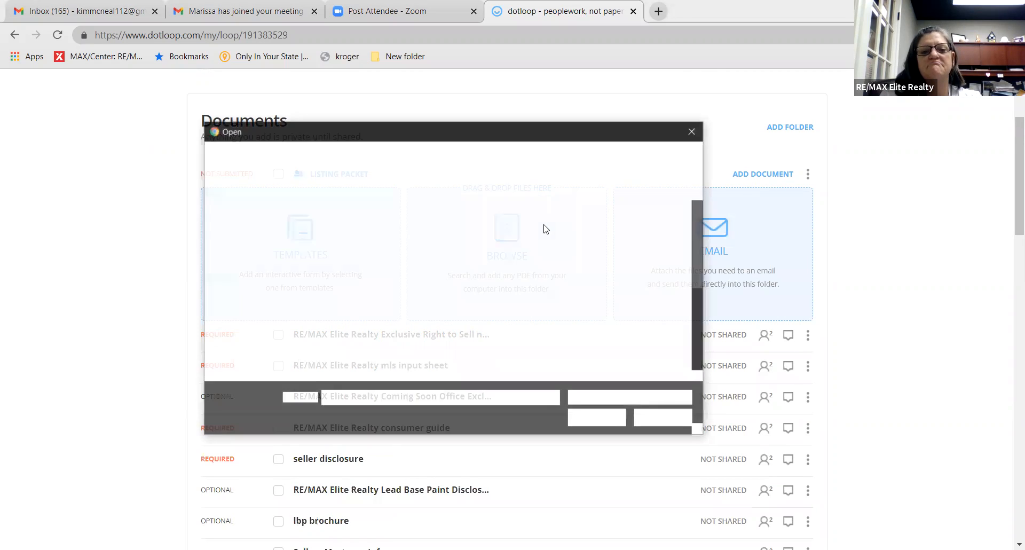
pyautogui.scroll(-2, 544, 228)
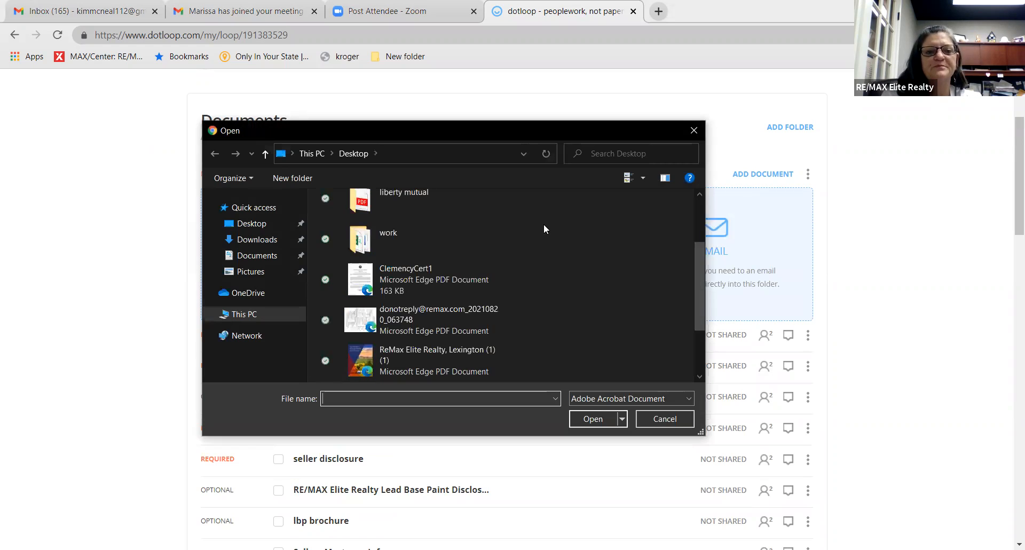
pyautogui.scroll(-2, 544, 225)
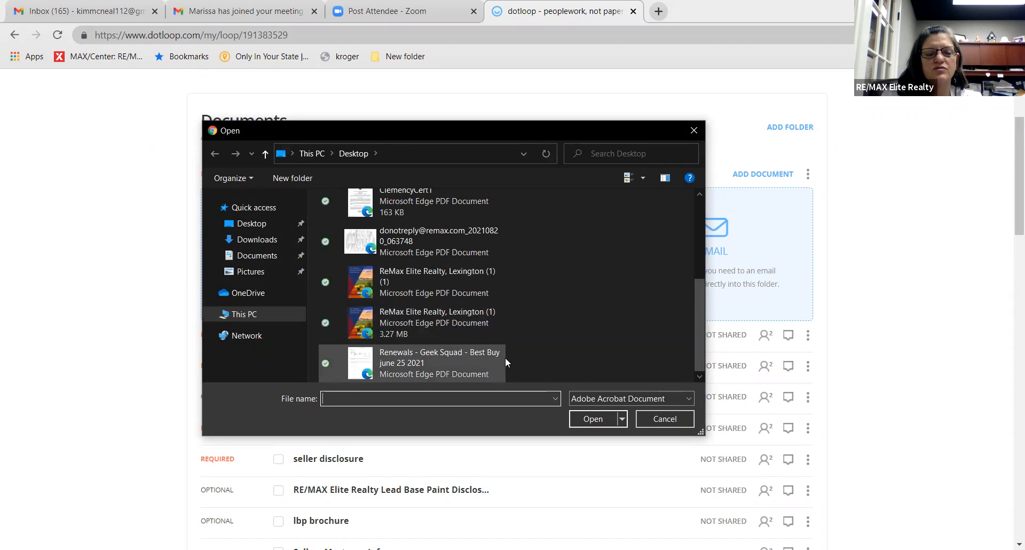
pyautogui.click(408, 351)
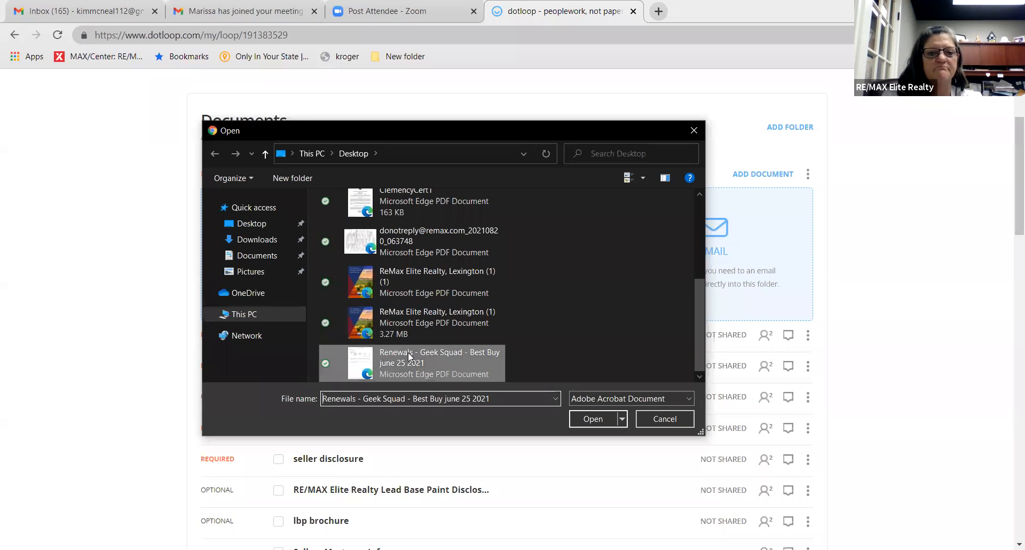
pyautogui.click(592, 419)
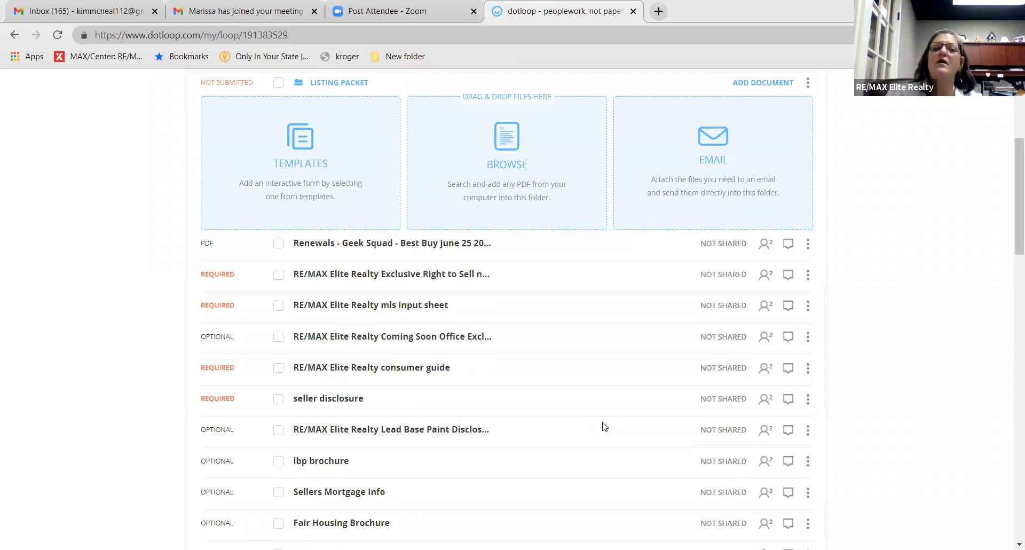
# Step: Rename the uploaded Geek Squad renewals PDF as "erts"
pyautogui.click(808, 244)
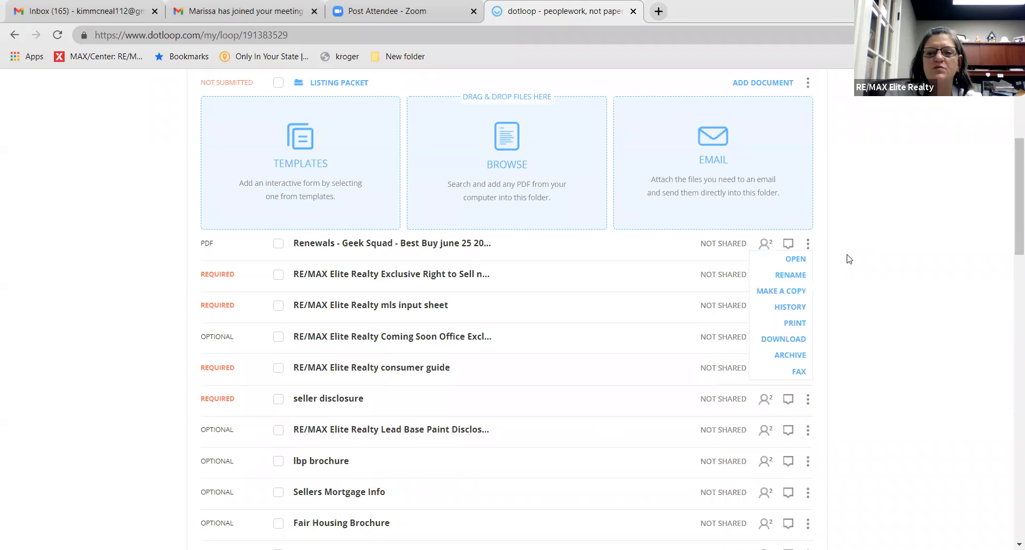
pyautogui.click(804, 273)
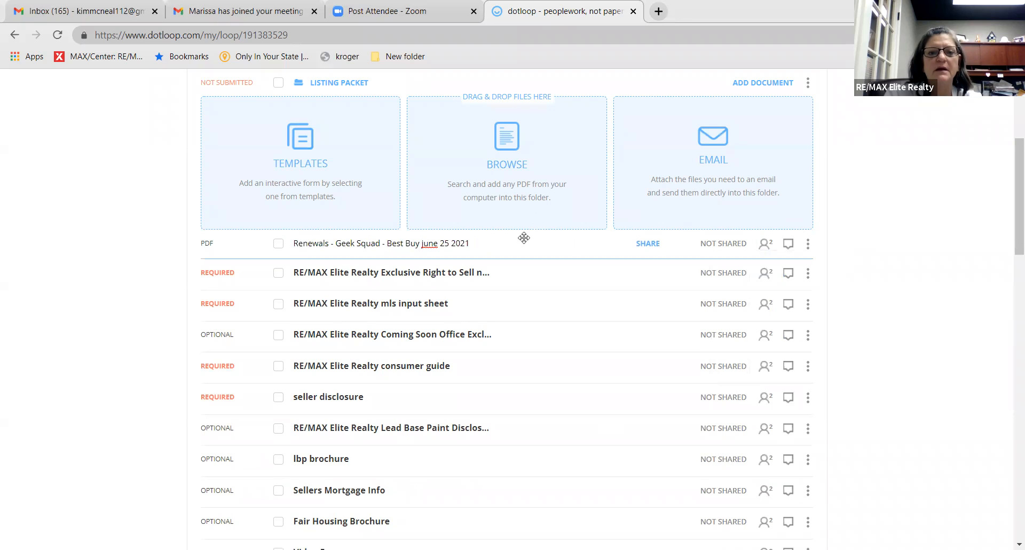
pyautogui.tripleClick(455, 238)
pyautogui.write('erts')
pyautogui.press('Return')
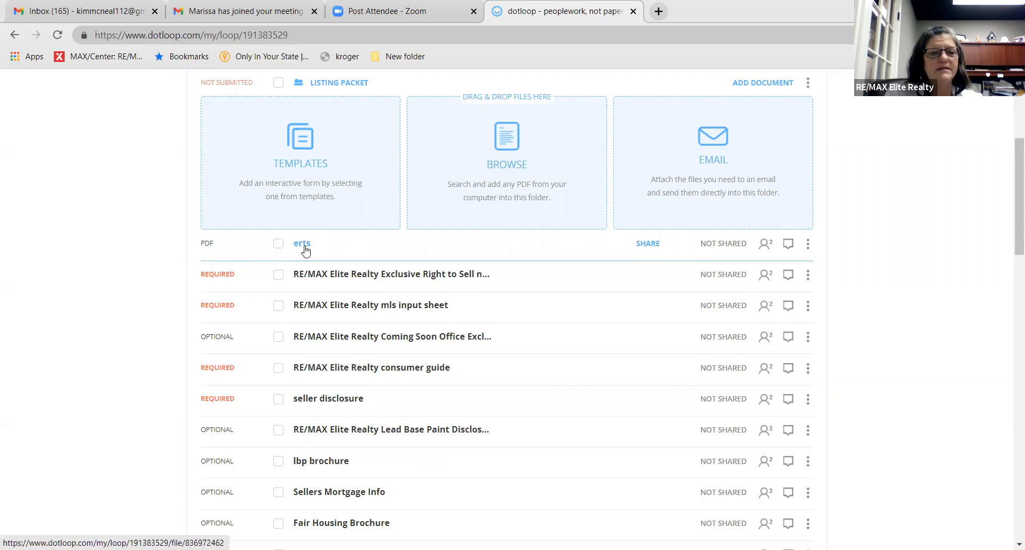
# Step: View the erts PDF, return to the loop and replace the required Exclusive Right to Sell document with it
pyautogui.click(304, 246)
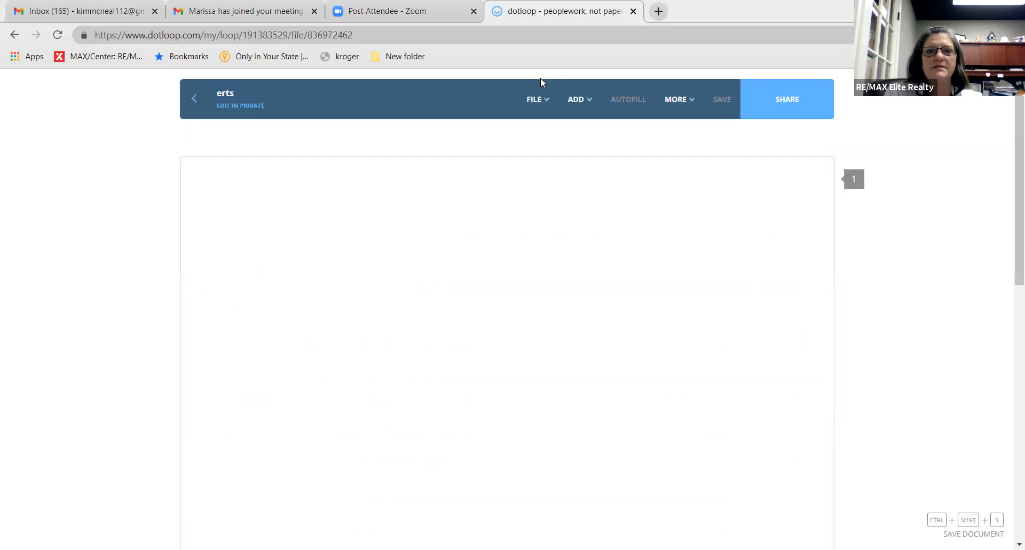
pyautogui.click(196, 99)
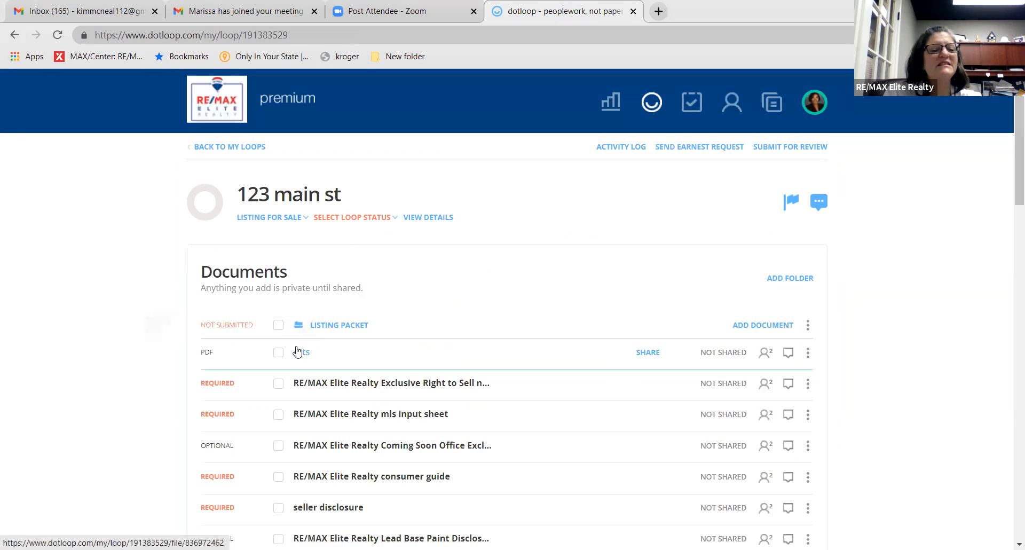
pyautogui.moveTo(298, 355); pyautogui.dragTo(379, 372)
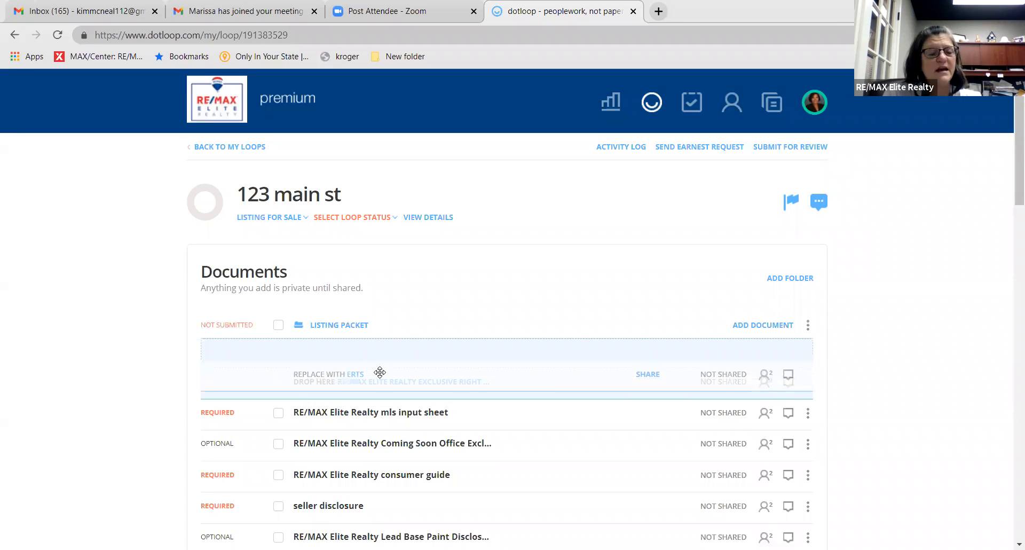
pyautogui.moveTo(379, 371); pyautogui.dragTo(379, 372)
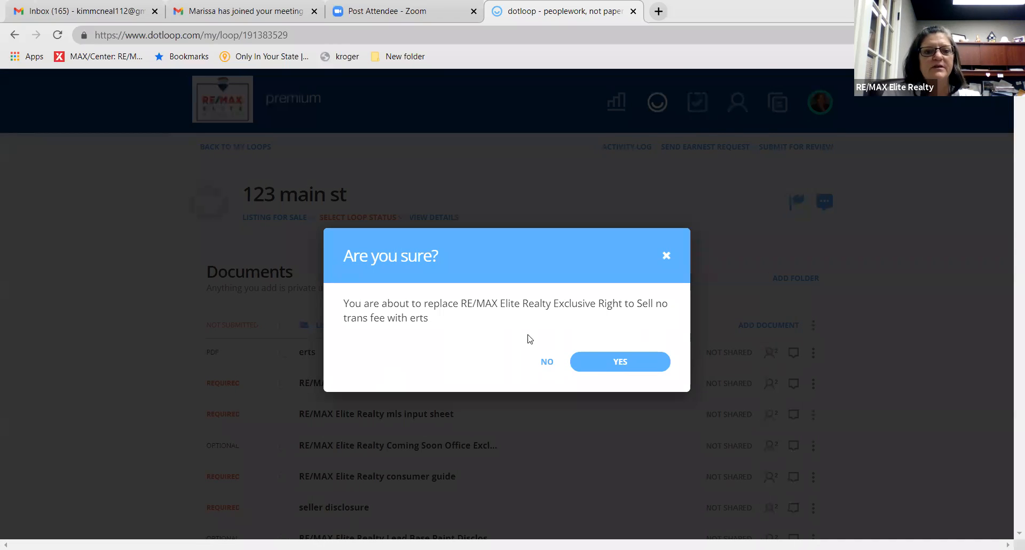
pyautogui.click(621, 363)
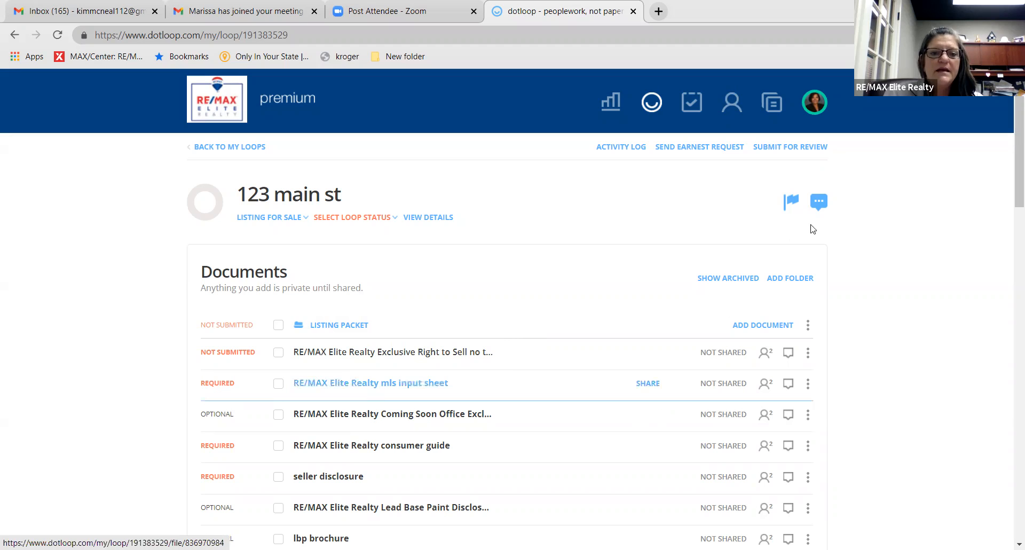
# Step: Copy the Listing Packet folder's upload email address to the clipboard
pyautogui.click(761, 327)
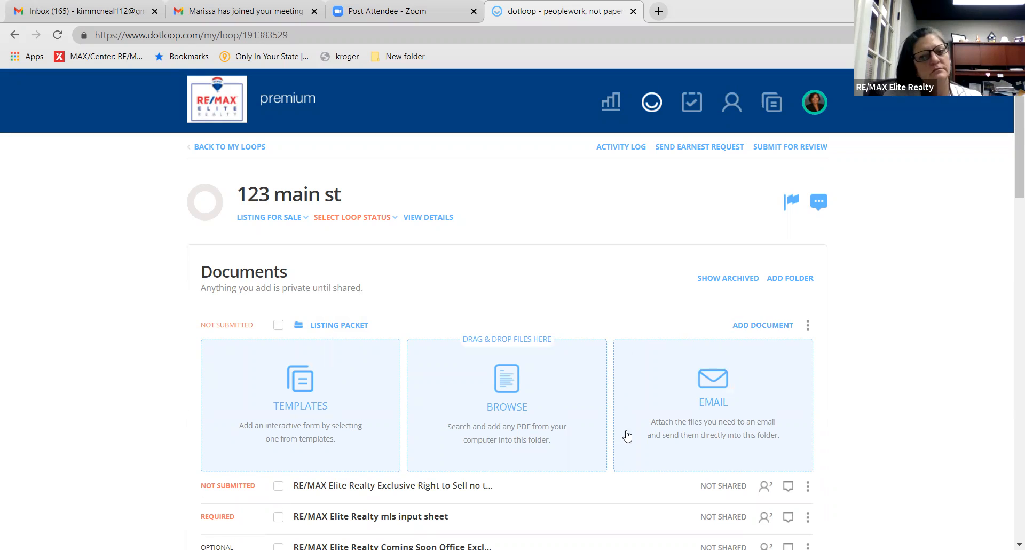
pyautogui.click(715, 382)
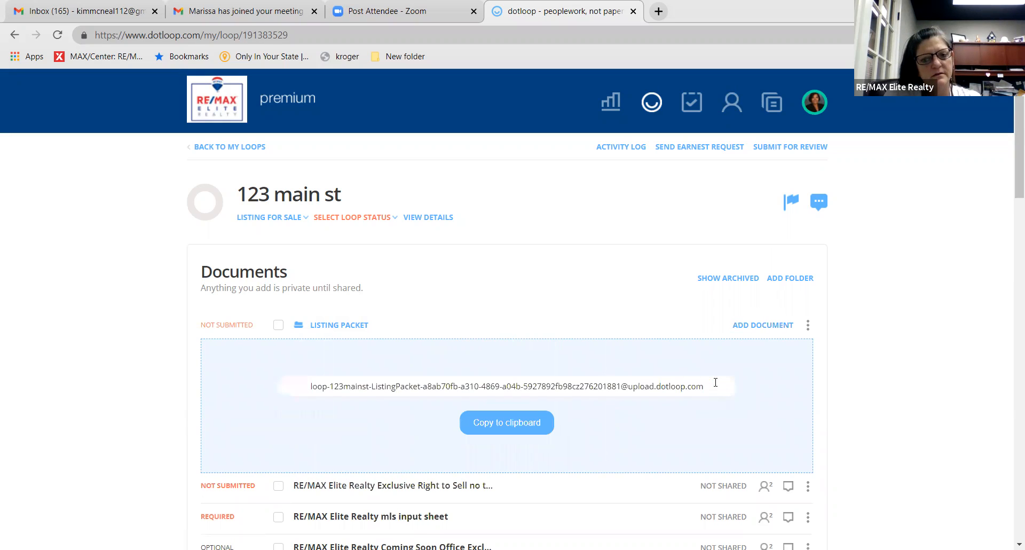
pyautogui.click(522, 422)
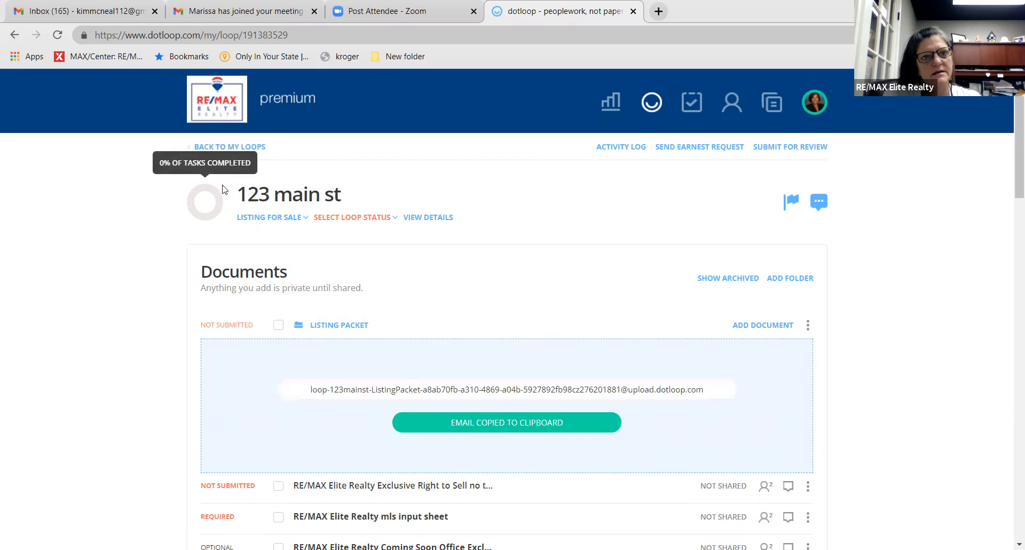
# Step: Switch to Gmail, leave the open draft and look through the inbox for a message with a PDF attachment to forward
pyautogui.click(241, 12)
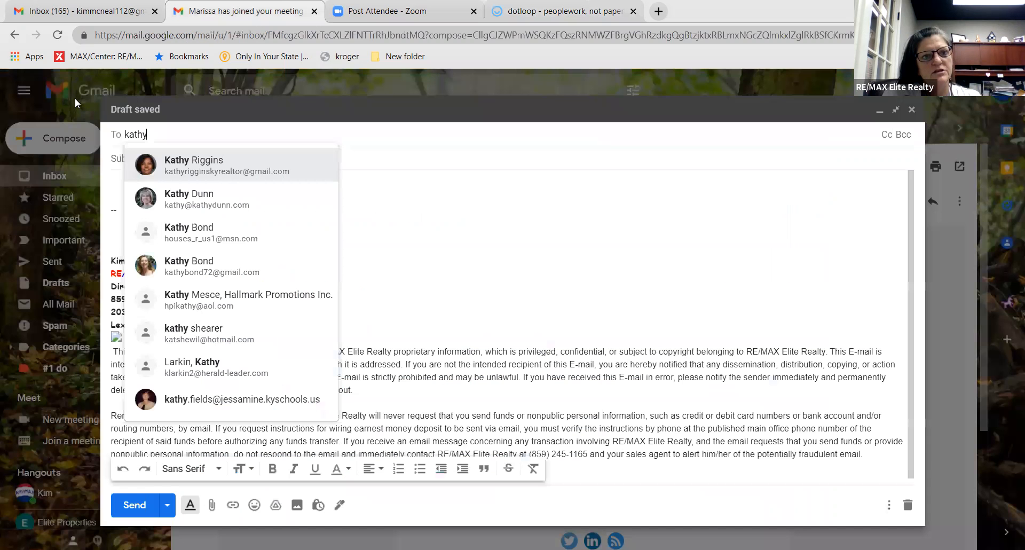
pyautogui.click(168, 85)
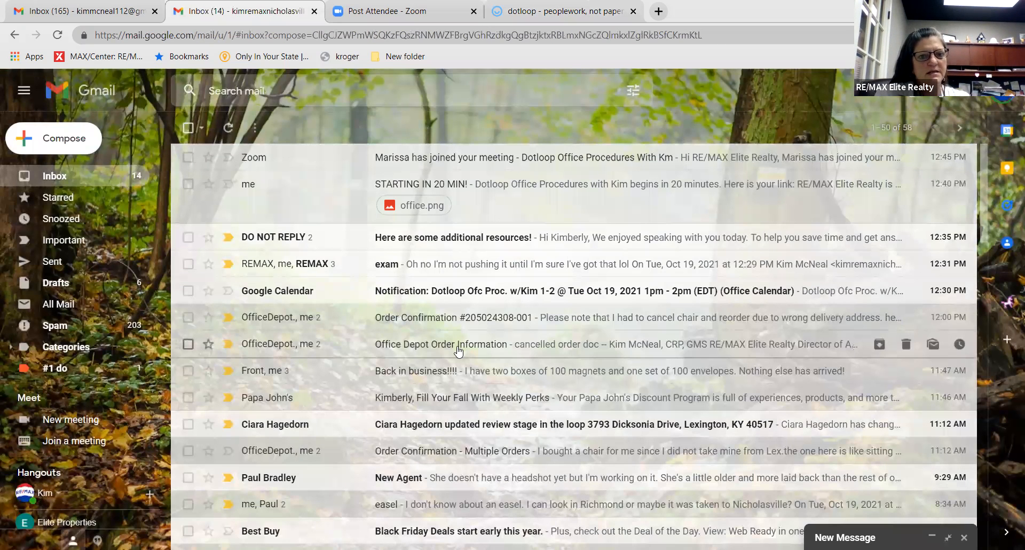
pyautogui.scroll(-1, 457, 350)
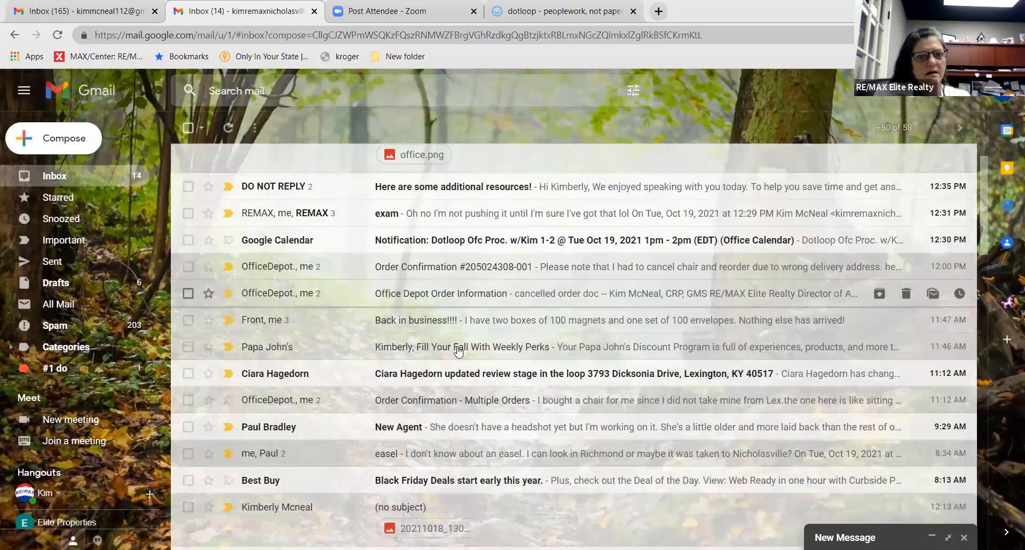
pyautogui.scroll(-4, 458, 351)
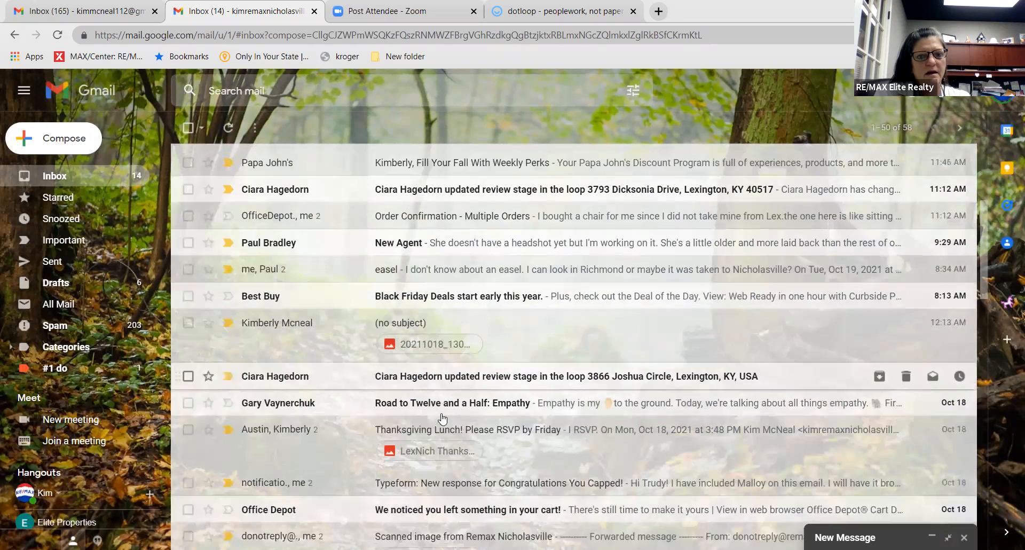
pyautogui.scroll(-1, 441, 419)
pyautogui.scroll(-2, 441, 418)
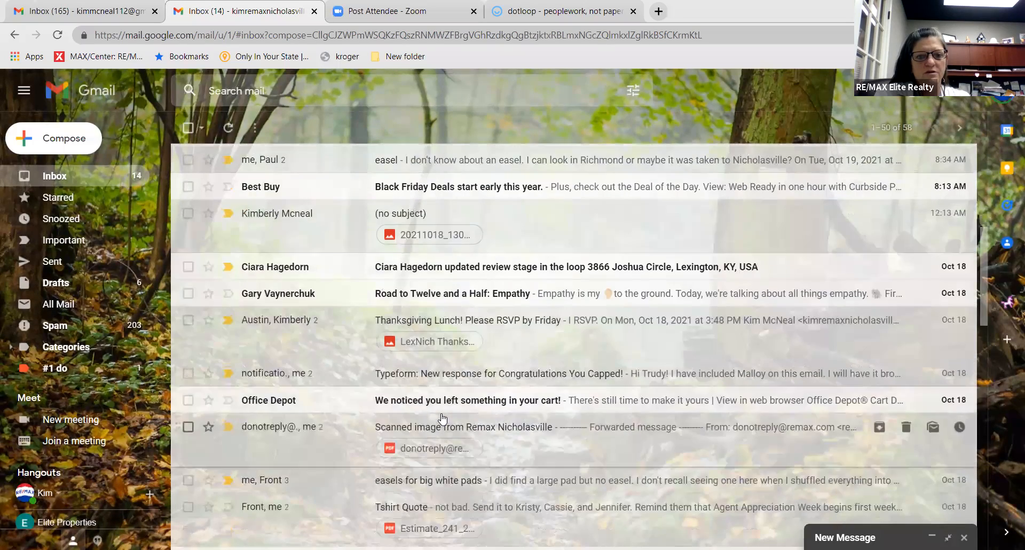
pyautogui.scroll(-1, 498, 406)
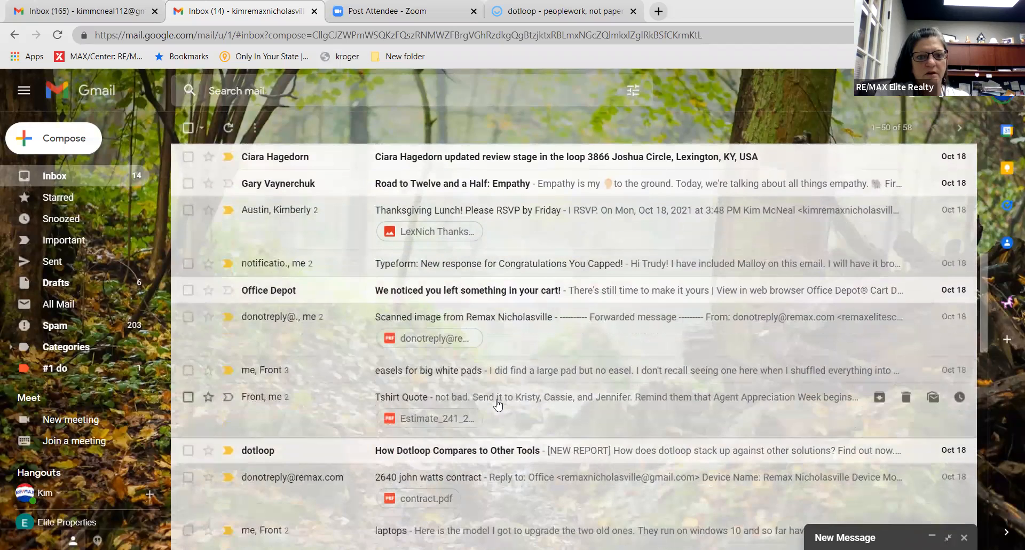
pyautogui.scroll(-2, 497, 406)
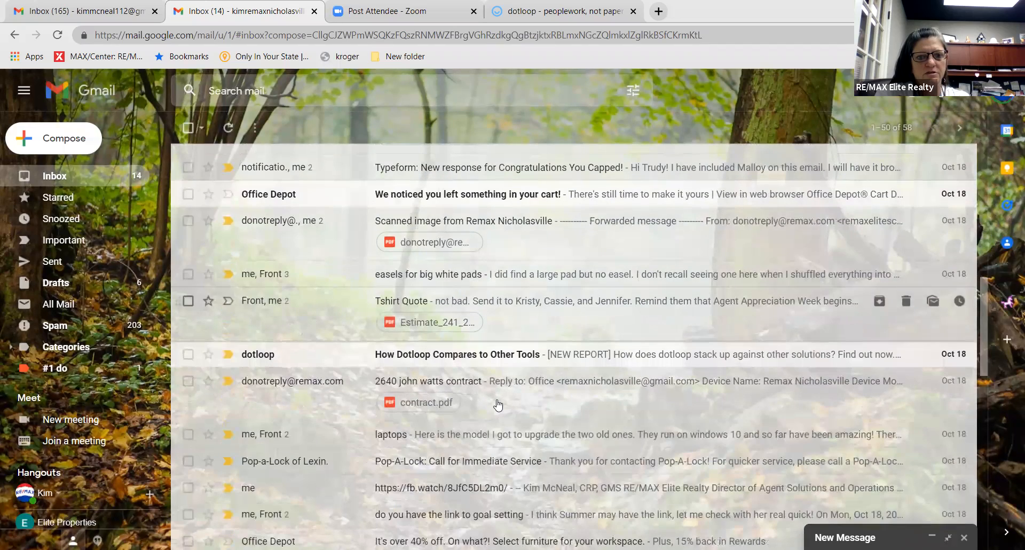
pyautogui.scroll(-2, 498, 406)
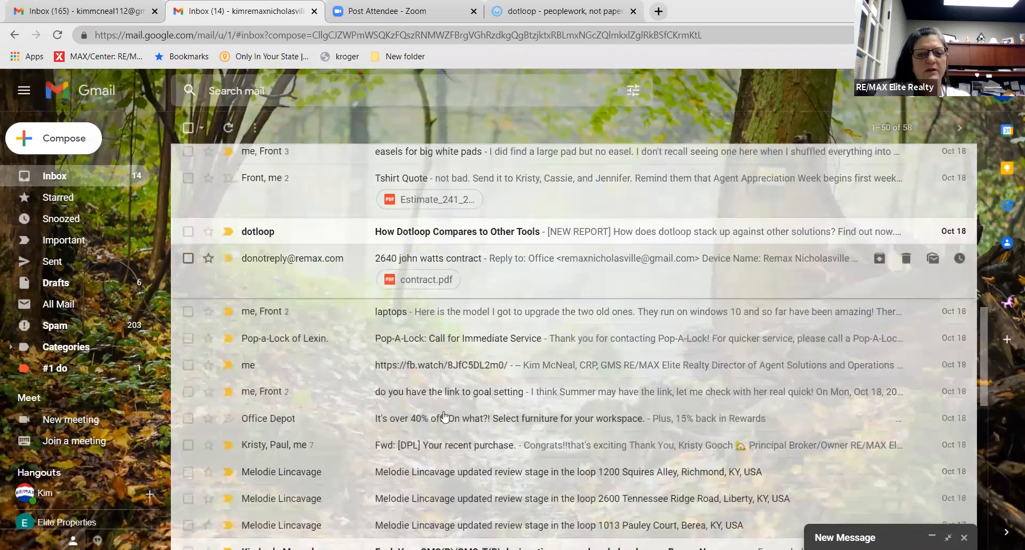
pyautogui.click(450, 448)
pyautogui.click(88, 181)
pyautogui.scroll(-3, 451, 299)
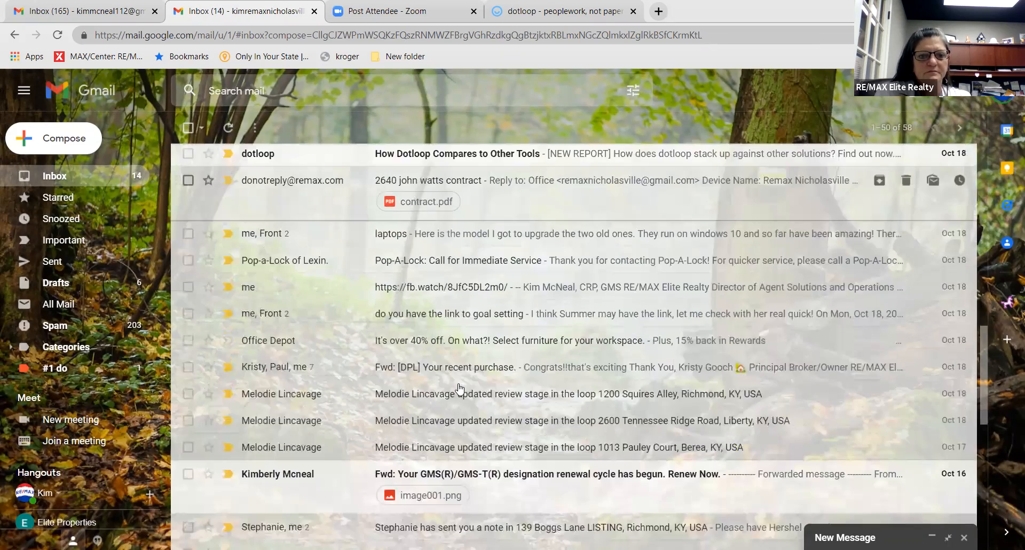
pyautogui.scroll(-1, 459, 388)
pyautogui.scroll(-5, 459, 388)
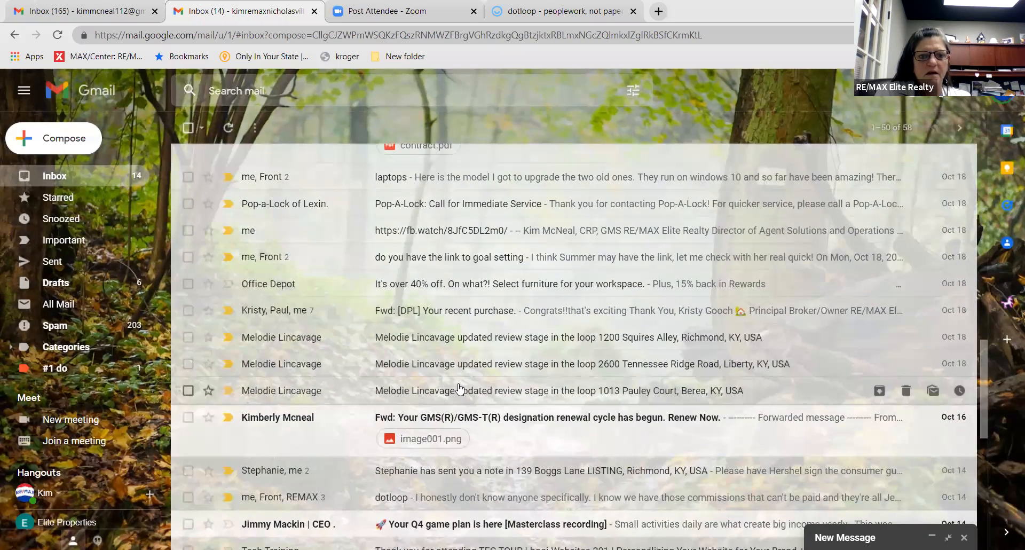
pyautogui.scroll(6, 458, 388)
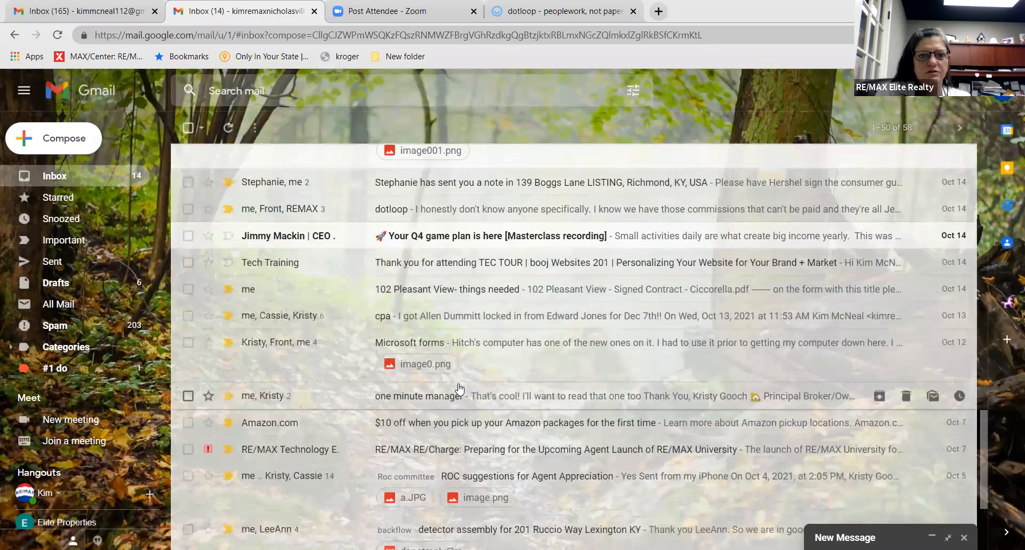
pyautogui.scroll(10, 361, 200)
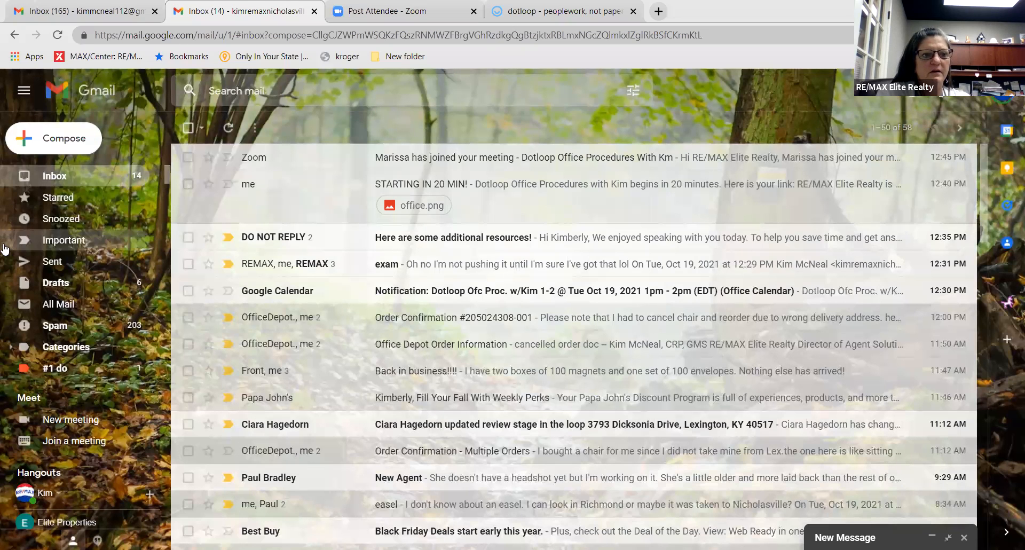
# Step: Open the lower of the two sent messages carrying emd.pdf and expand the original scanner message in its thread
pyautogui.click(62, 259)
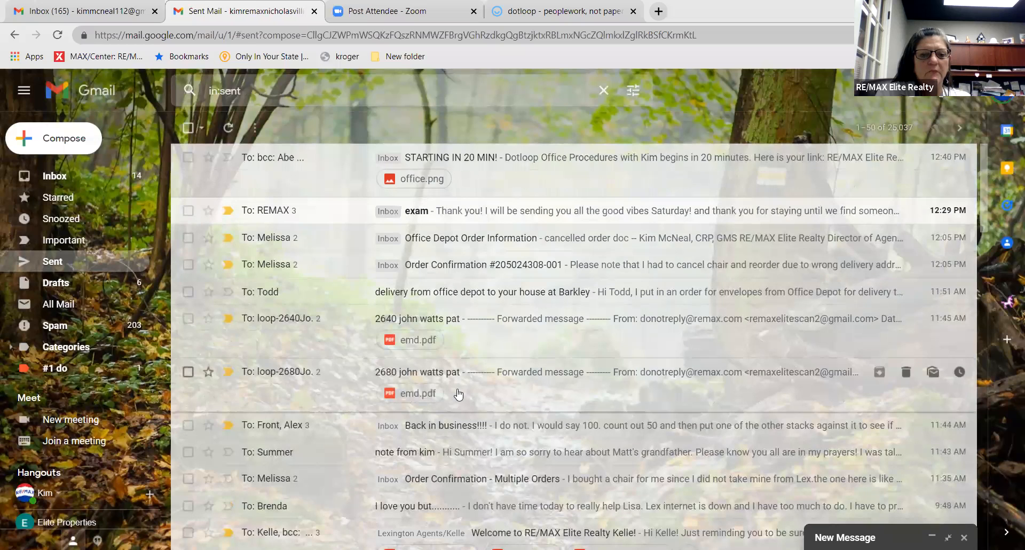
pyautogui.click(454, 393)
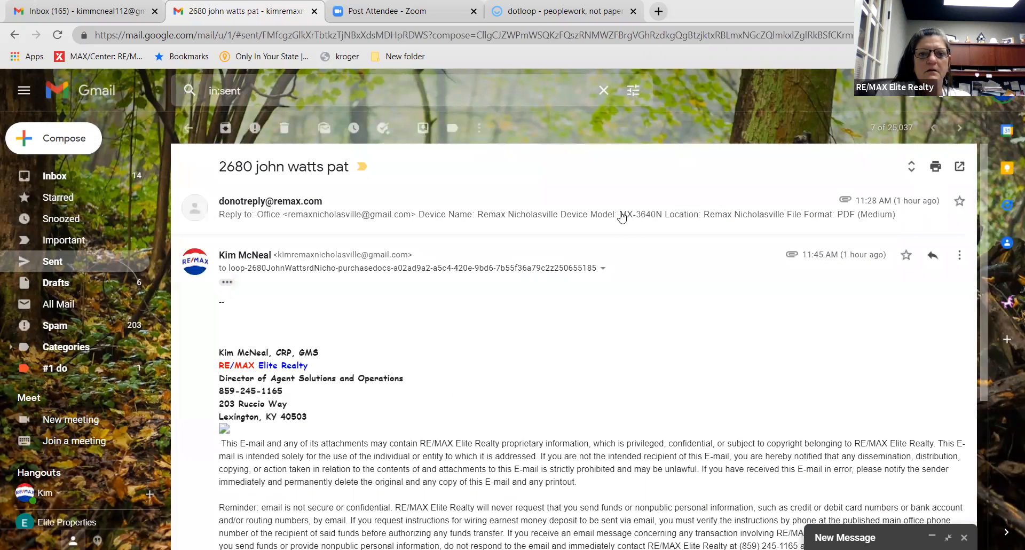
pyautogui.click(622, 217)
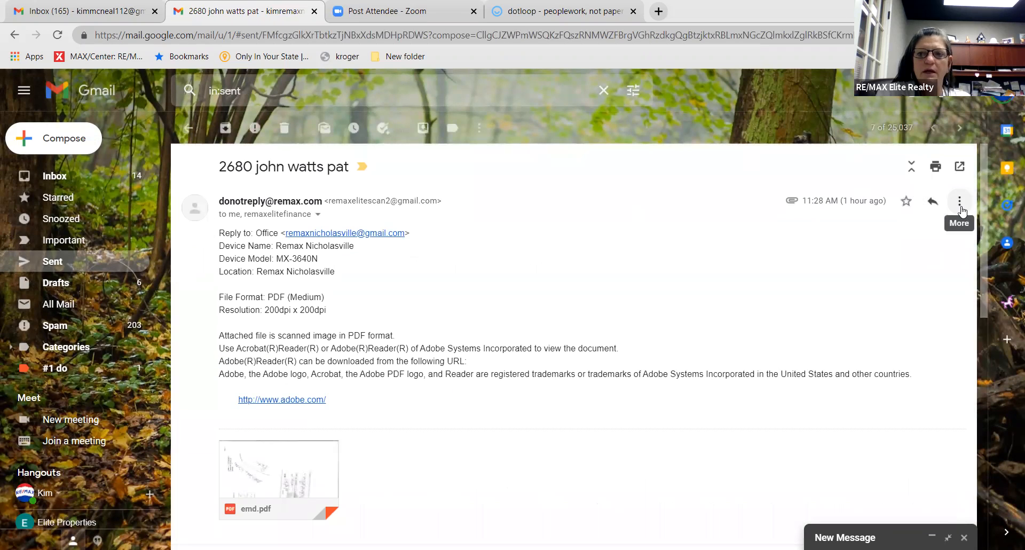
# Step: Forward the scanner message with emd.pdf to the copied Listing Packet upload email address
pyautogui.click(960, 208)
pyautogui.click(853, 267)
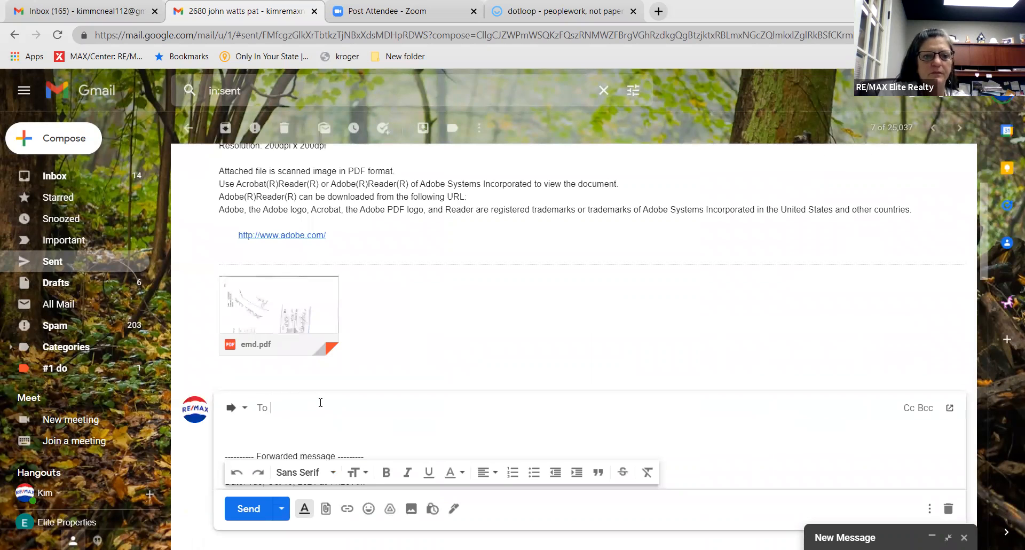
pyautogui.rightClick(320, 403)
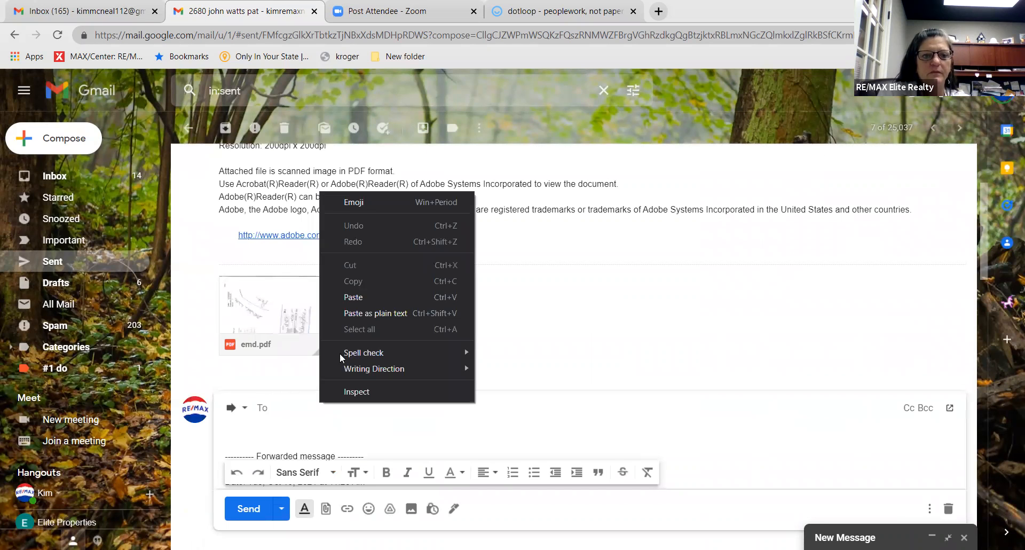
pyautogui.click(352, 297)
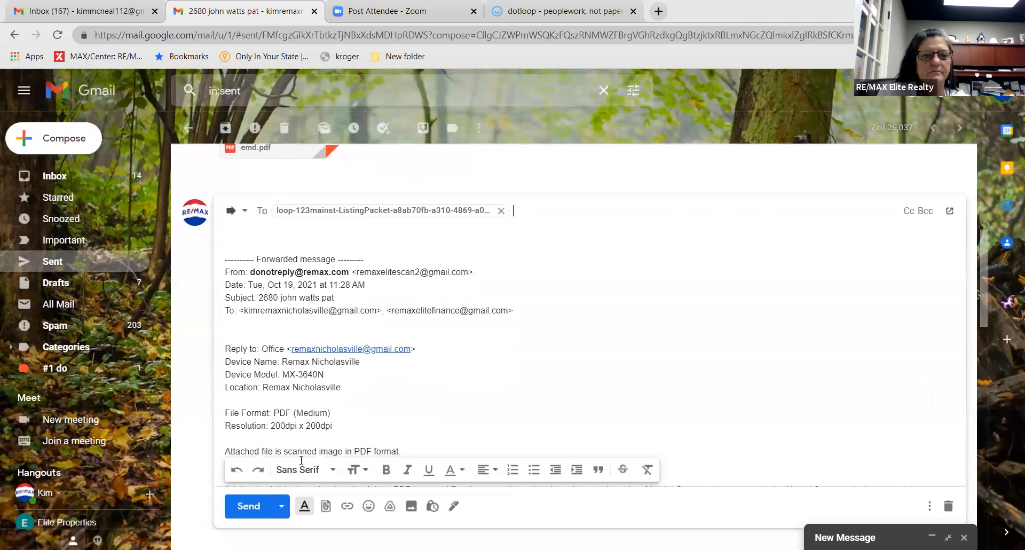
pyautogui.hotkey('ctrl', 'Return')
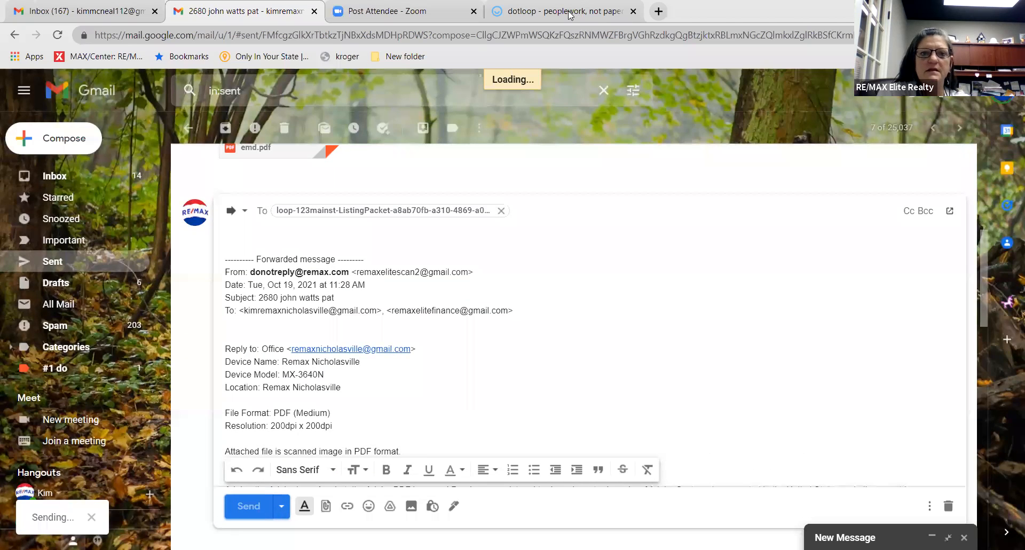
# Step: Switch back to dotloop, reload the loop, open emd.pdf from the Listing Packet folder and return to the loop
pyautogui.click(570, 14)
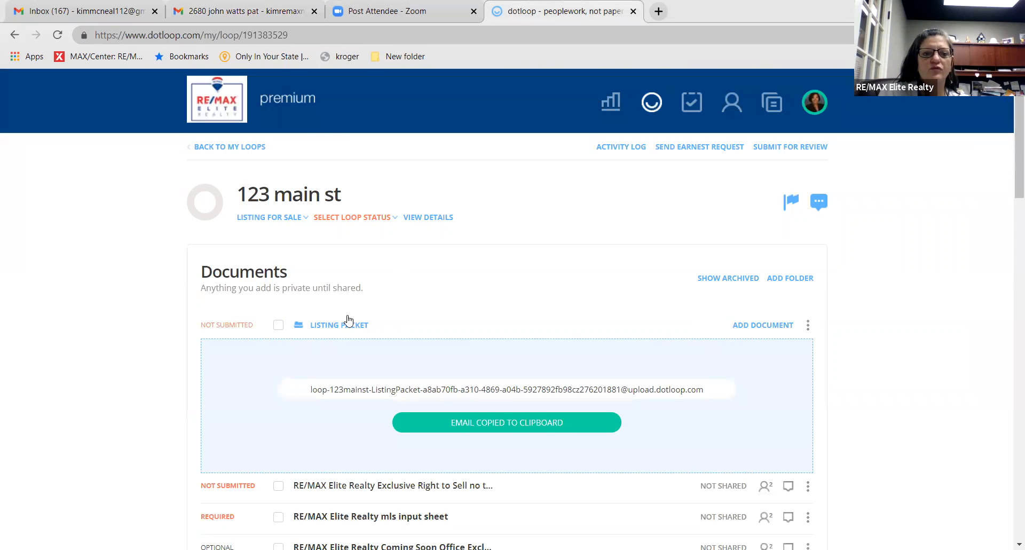
pyautogui.click(746, 323)
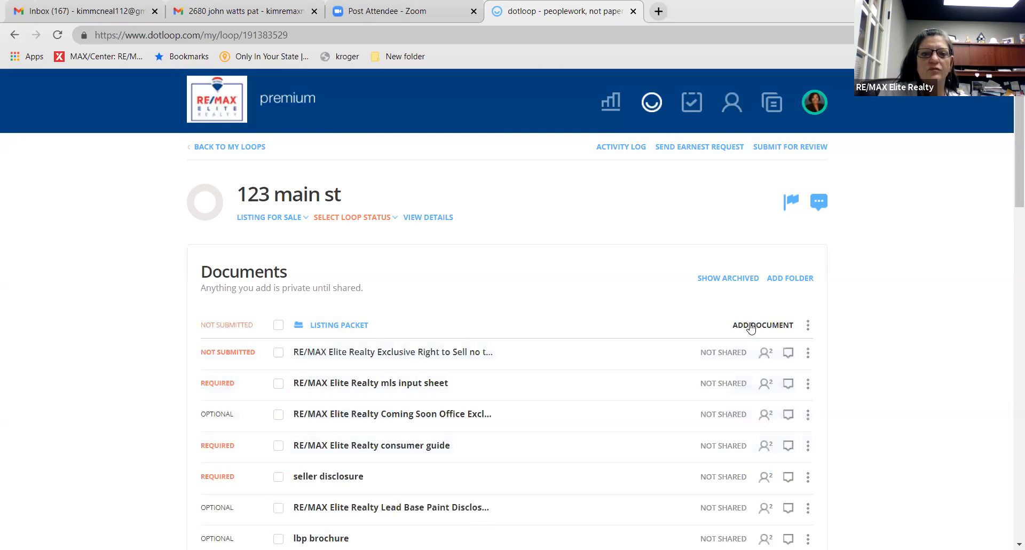
pyautogui.click(56, 37)
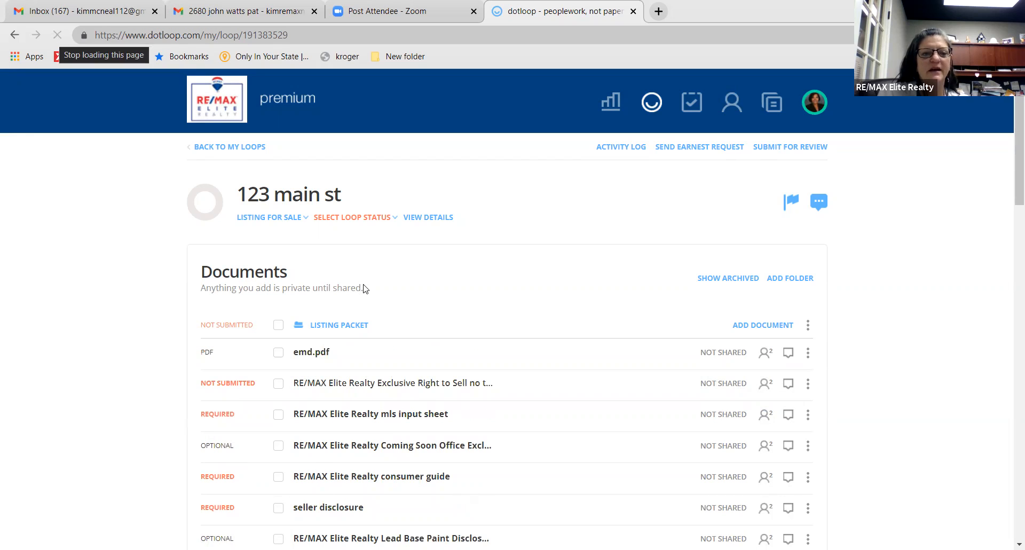
pyautogui.click(311, 352)
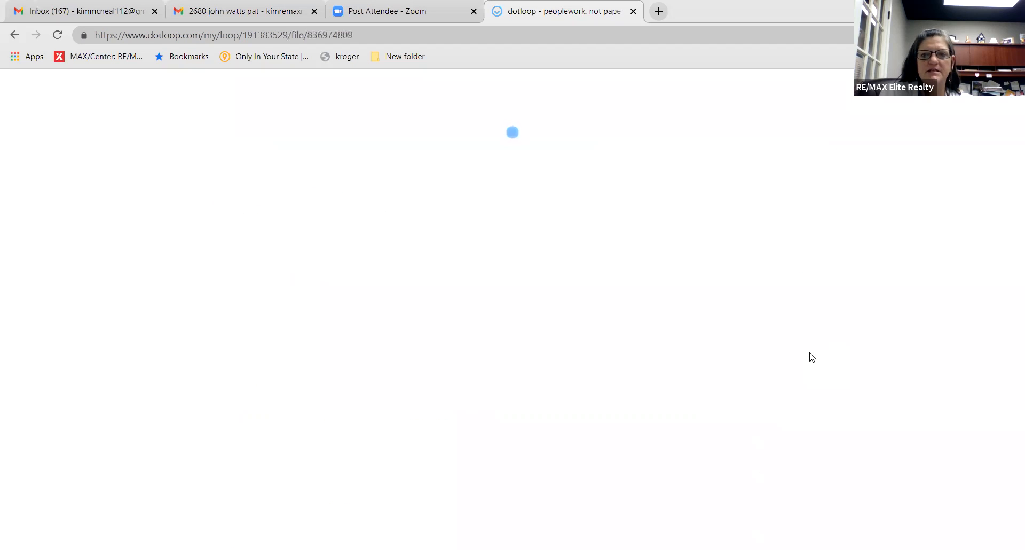
pyautogui.click(194, 102)
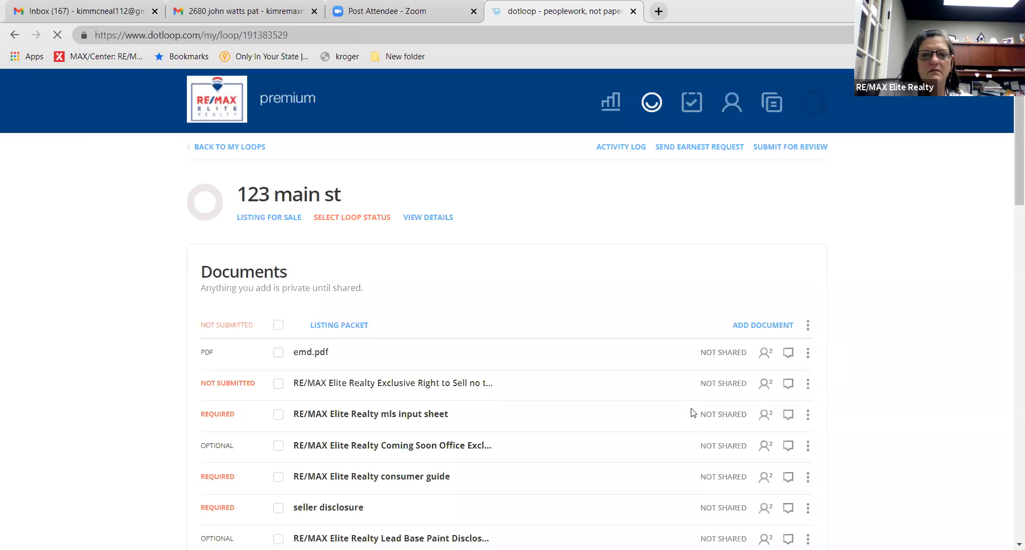
# Step: Rename emd.pdf as "mls input sheet" and replace the required RE/MAX Elite Realty mls input sheet document with it
pyautogui.click(807, 352)
pyautogui.click(790, 383)
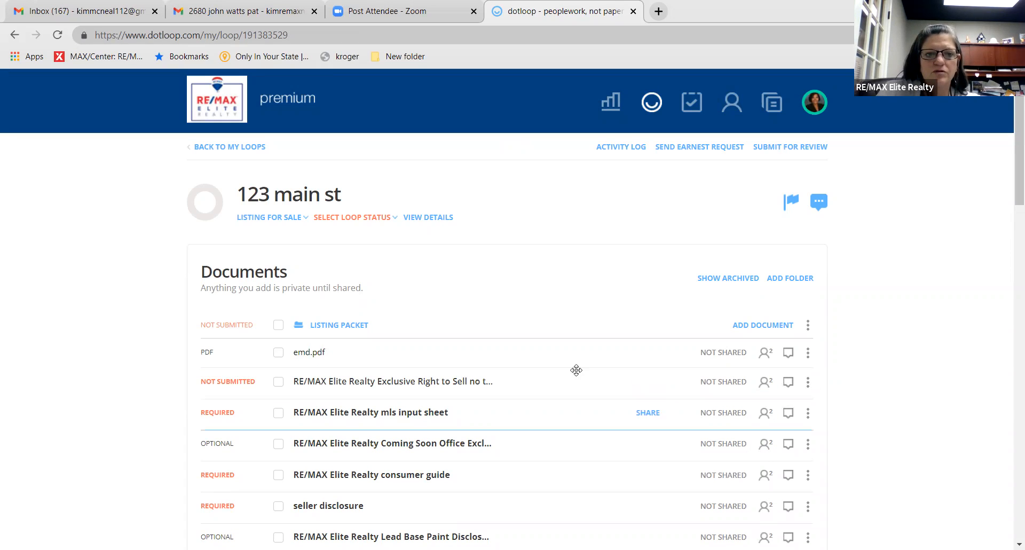
pyautogui.tripleClick(318, 353)
pyautogui.press('BackSpace')
pyautogui.write('mls input sheet')
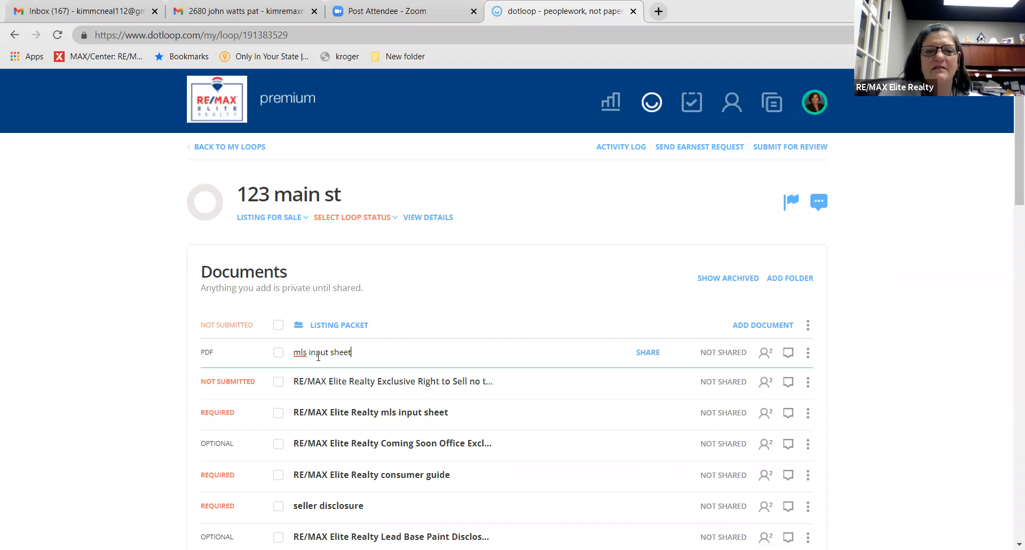
pyautogui.click(836, 321)
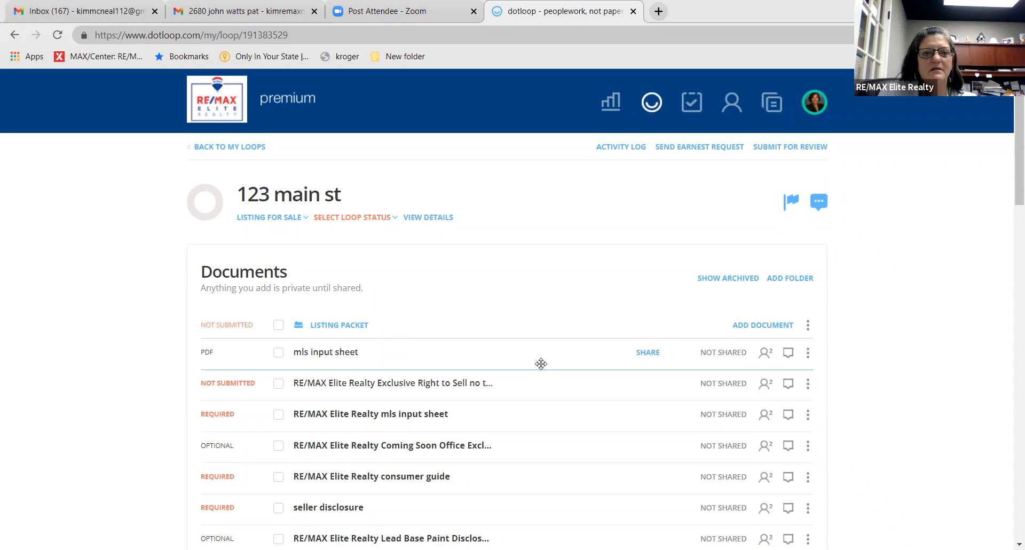
pyautogui.moveTo(341, 362); pyautogui.dragTo(343, 416)
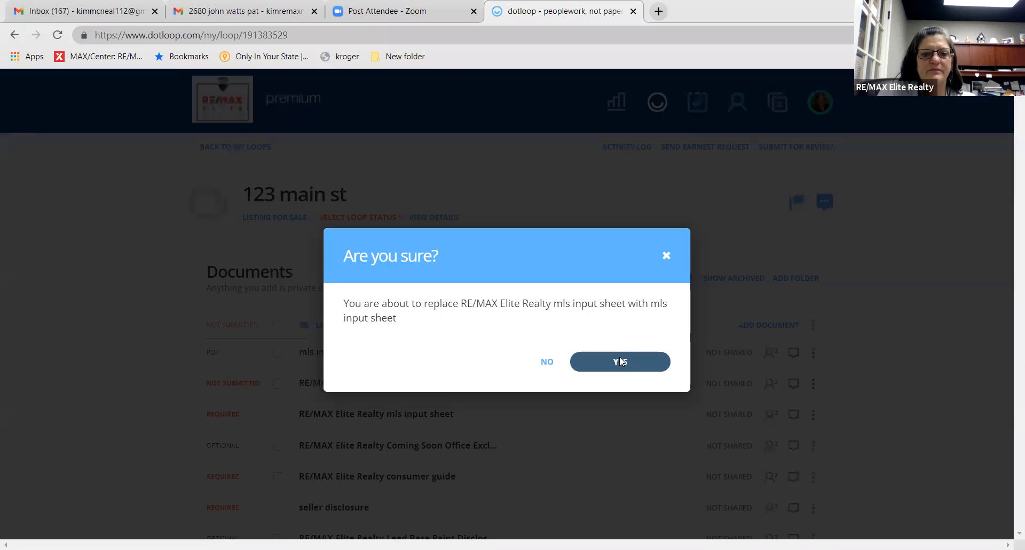
pyautogui.click(619, 361)
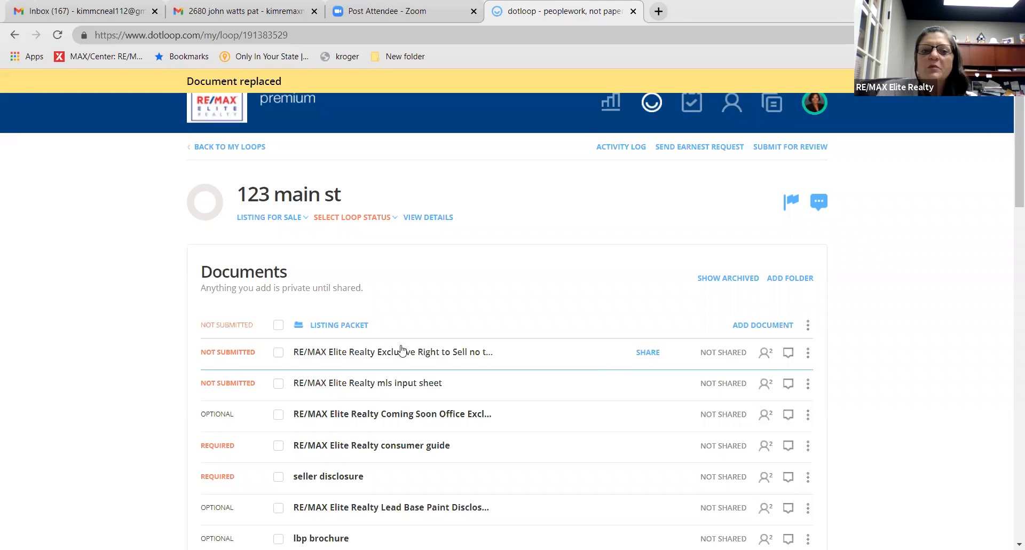
# Step: Download the Exclusive Right to Sell document to the Desktop as "REMAX Elite Realty Exclusive Right to Sell no trans fee (version 1)" and return to the loop
pyautogui.click(398, 353)
pyautogui.click(539, 112)
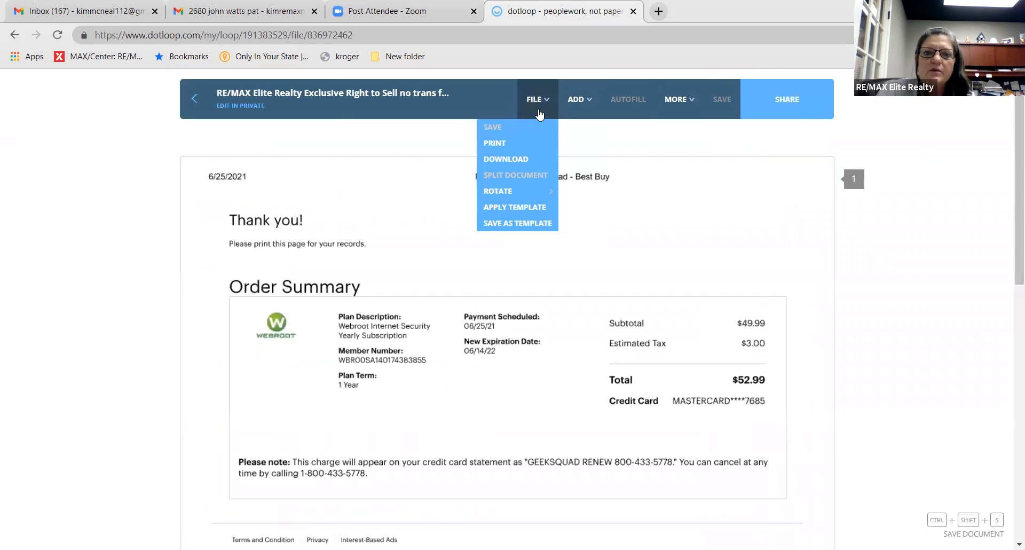
pyautogui.click(526, 159)
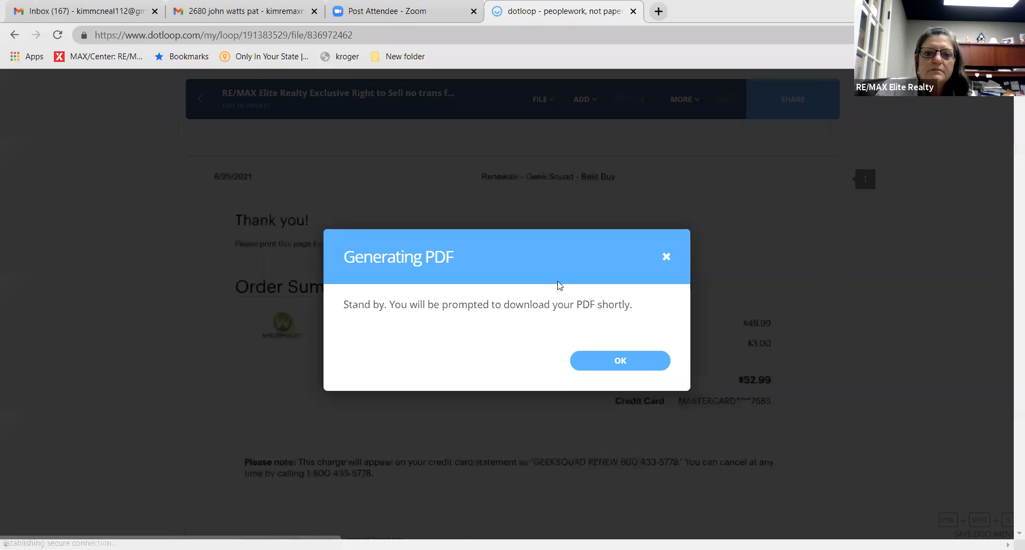
pyautogui.click(582, 367)
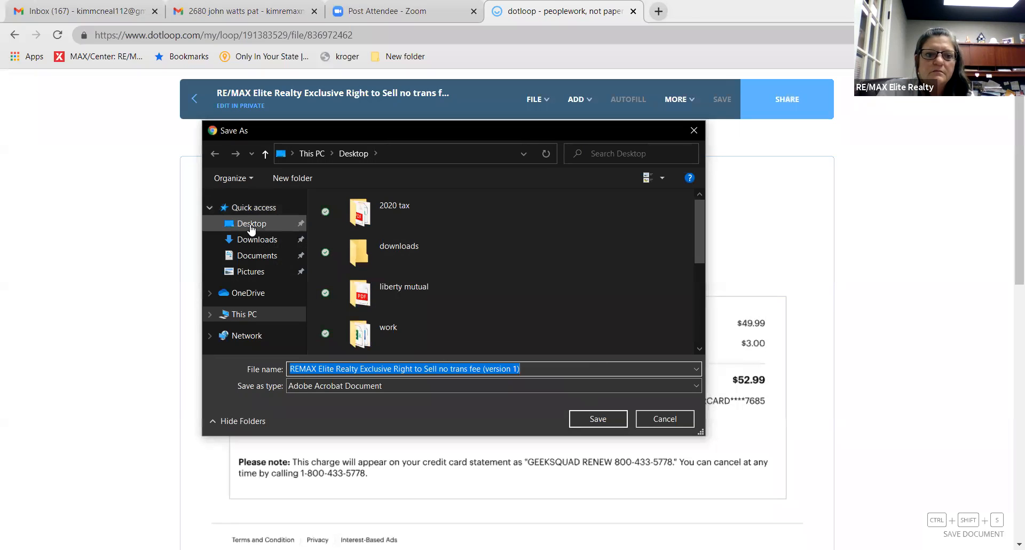
pyautogui.click(238, 223)
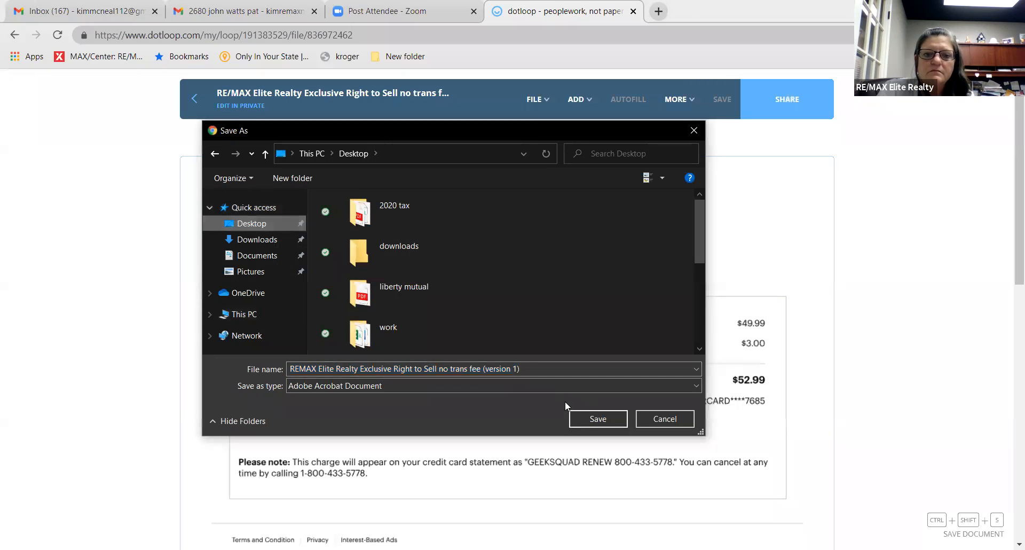
pyautogui.click(588, 418)
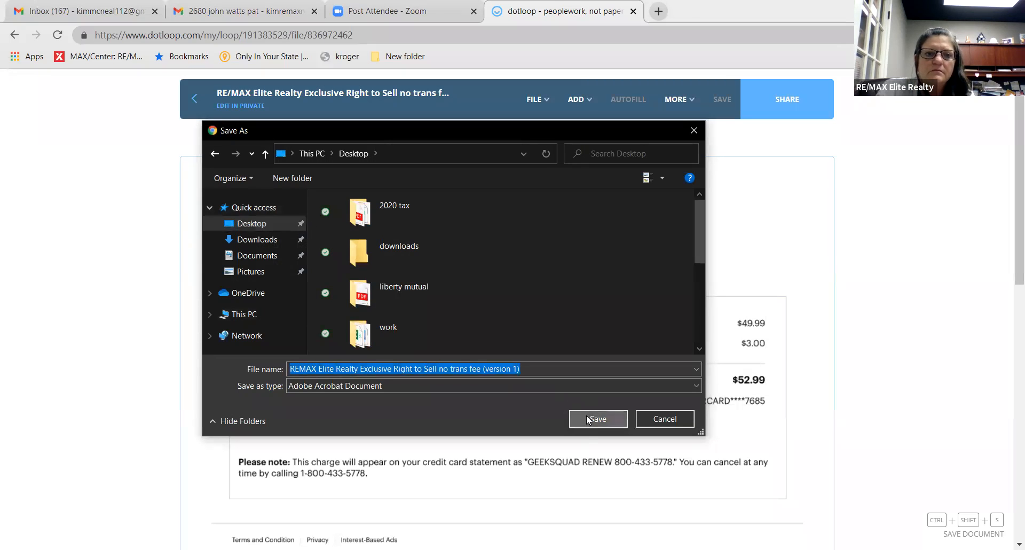
pyautogui.click(192, 104)
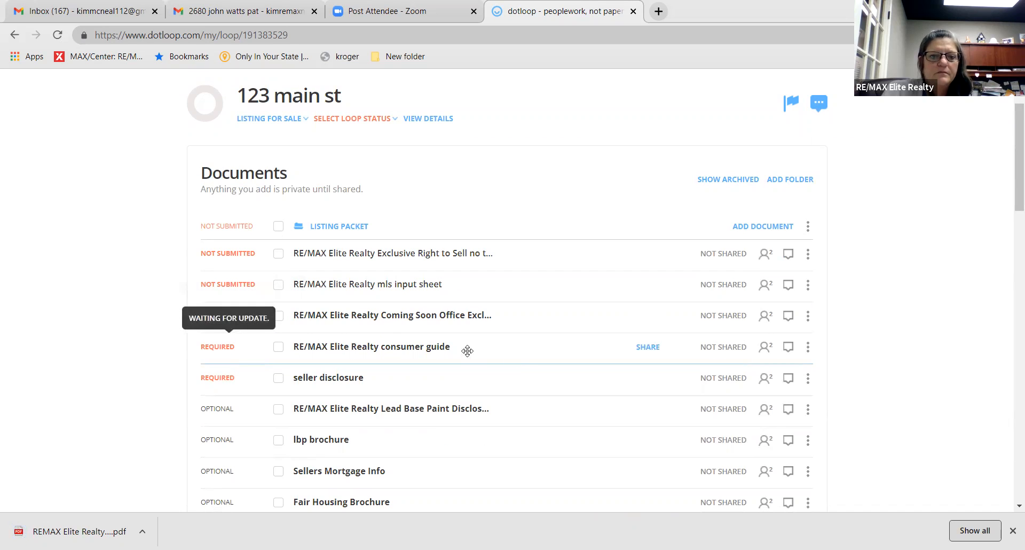
# Step: Upload the PDF "REMAX Elite Realty Exclusive Right to Sell no trans fee (version 1)" from the Desktop into the Listing Packet folder
pyautogui.click(807, 346)
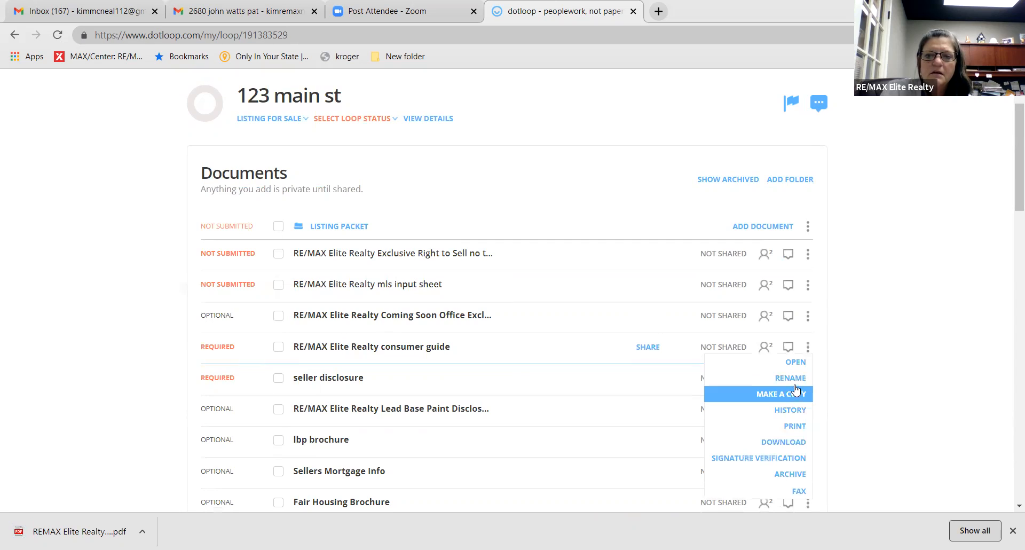
pyautogui.click(759, 224)
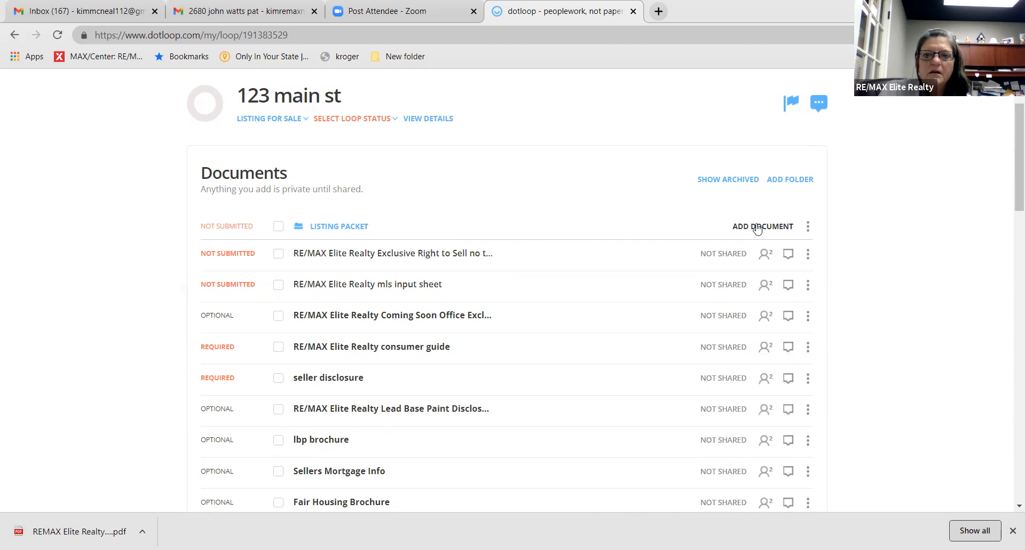
pyautogui.click(757, 227)
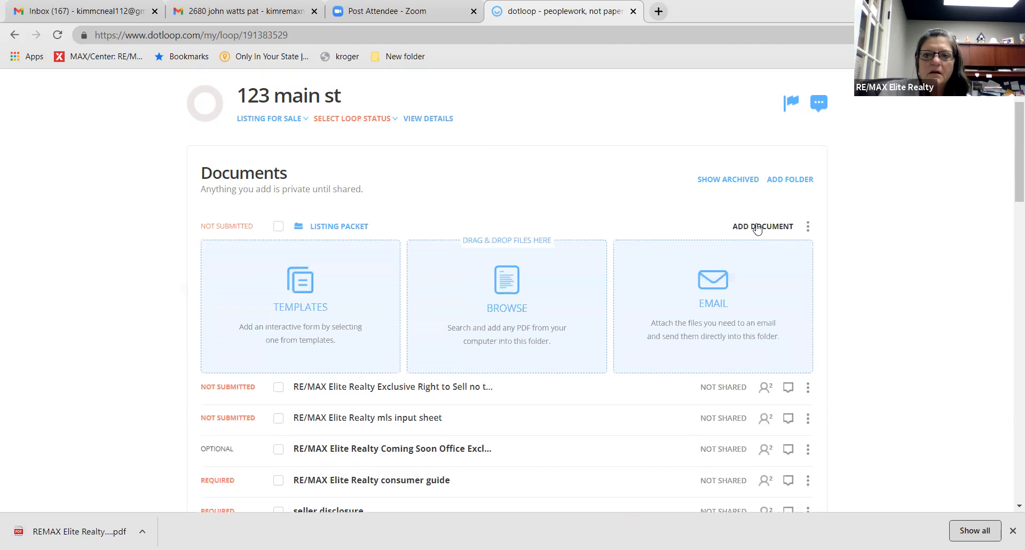
pyautogui.click(503, 288)
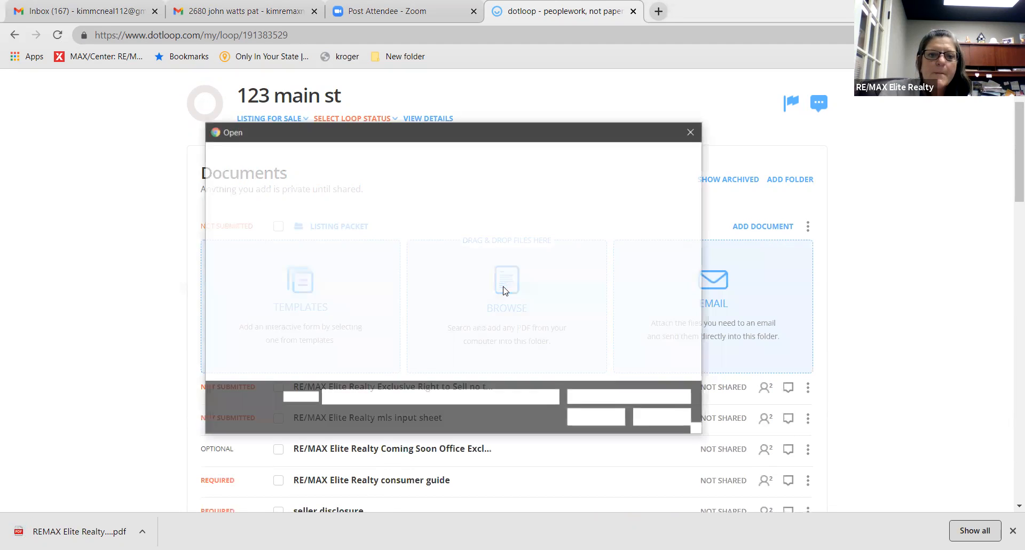
pyautogui.scroll(-5, 503, 286)
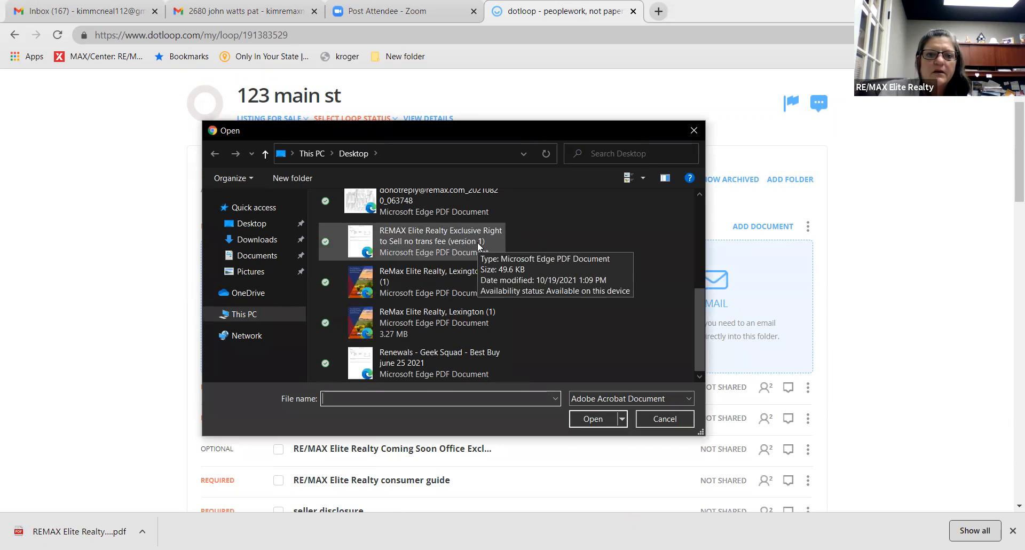
pyautogui.click(250, 224)
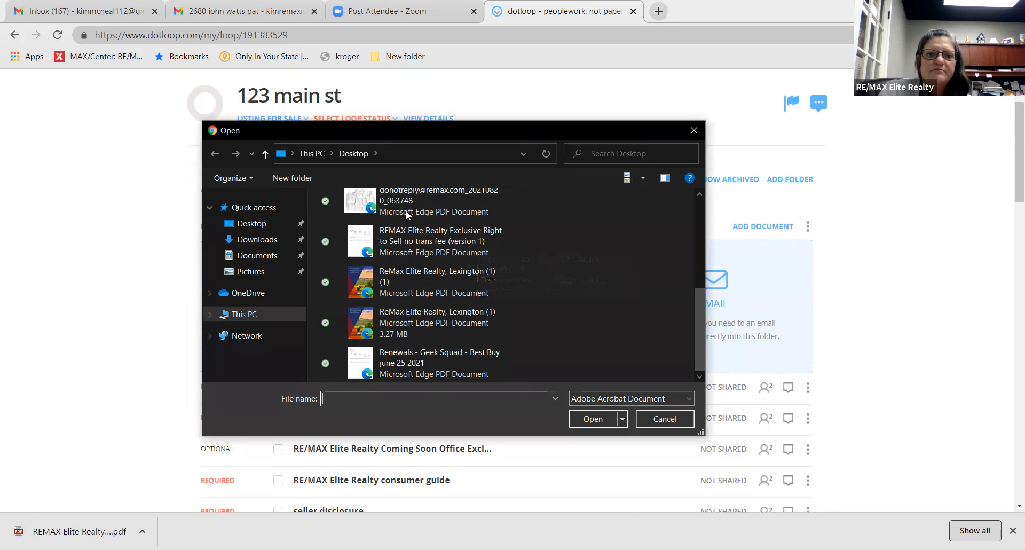
pyautogui.scroll(-3, 460, 290)
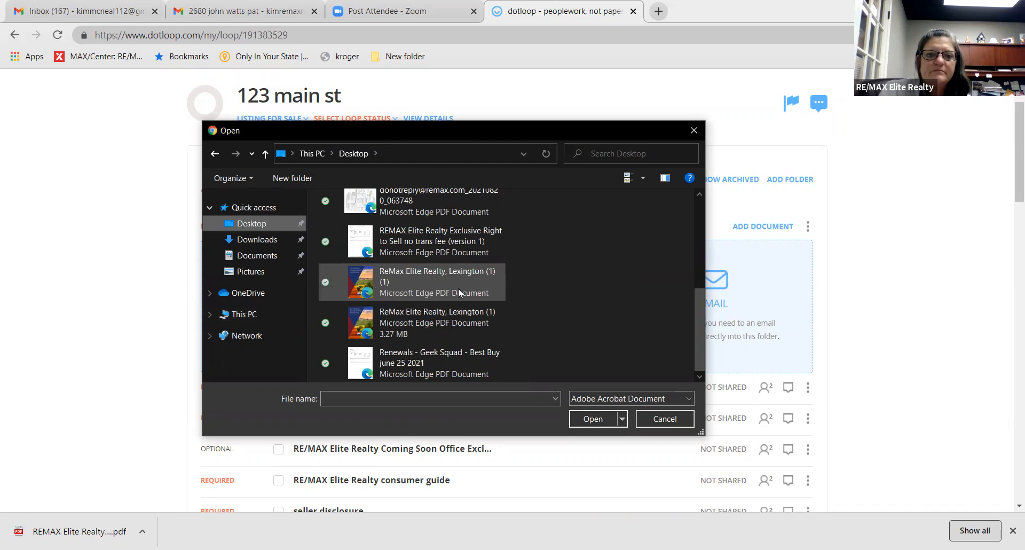
pyautogui.click(461, 252)
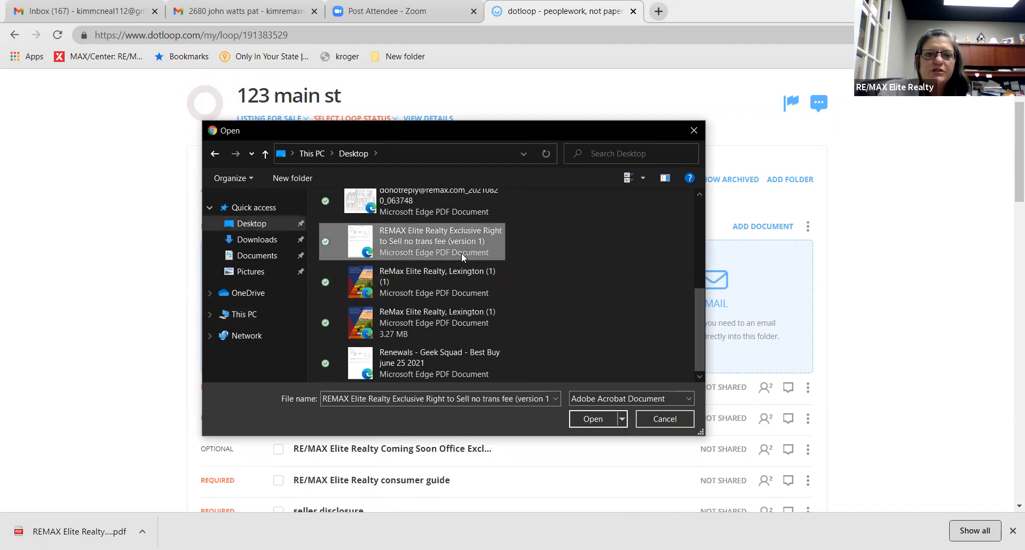
pyautogui.click(580, 423)
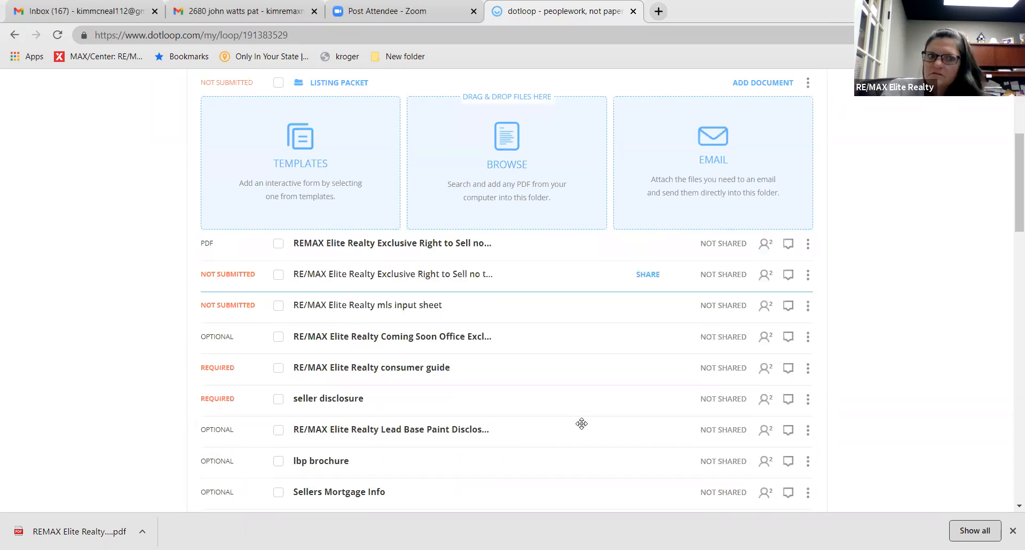
pyautogui.scroll(3, 582, 423)
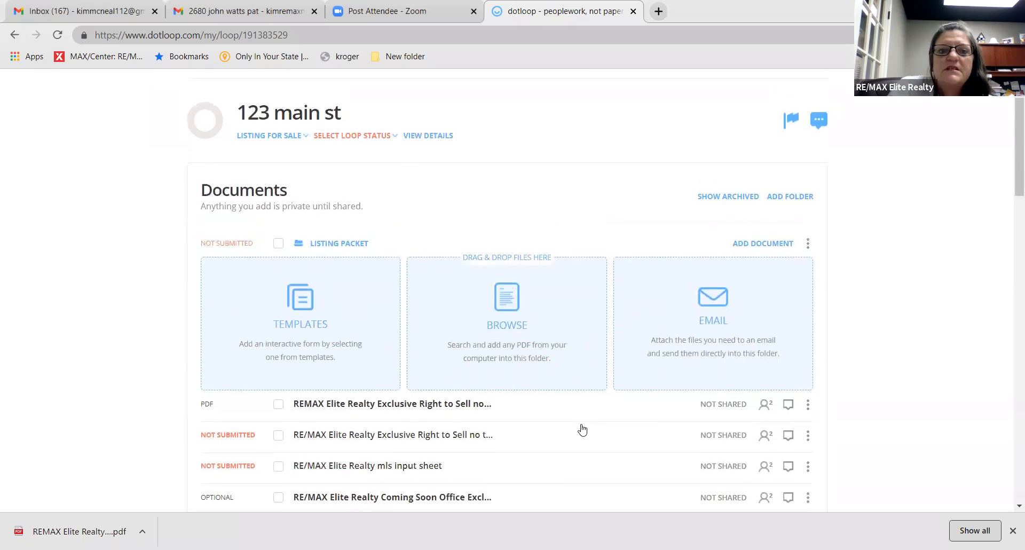
pyautogui.click(744, 256)
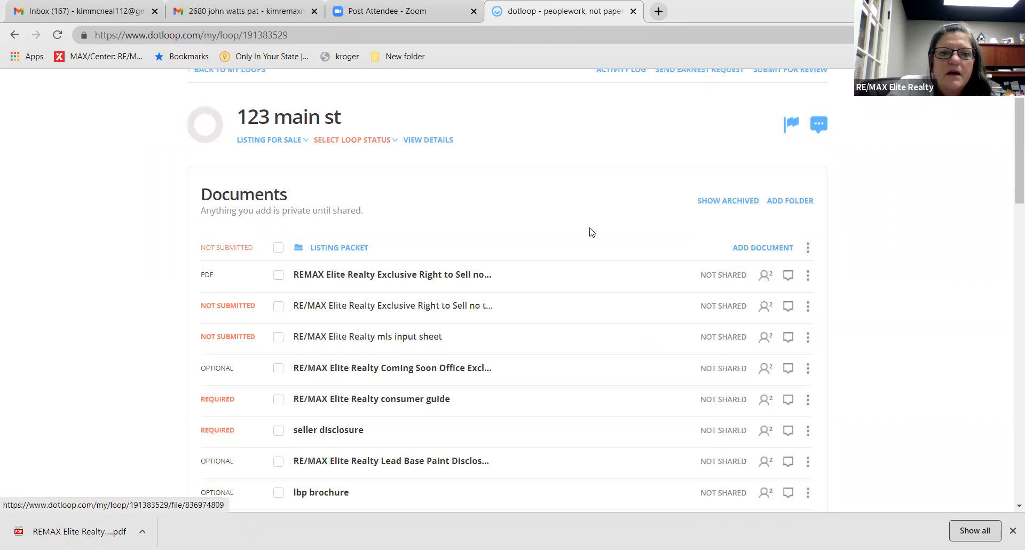
# Step: Open the RE/MAX Elite Realty consumer guide and assign the first Prospective Client Signature field on page 2 to Anyone
pyautogui.scroll(-2, 235, 208)
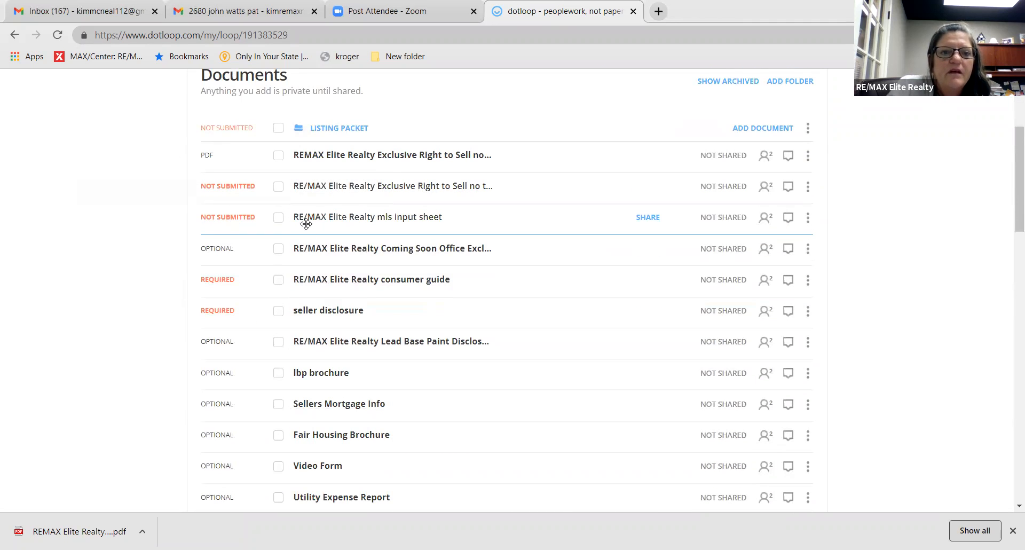
pyautogui.scroll(-1, 316, 237)
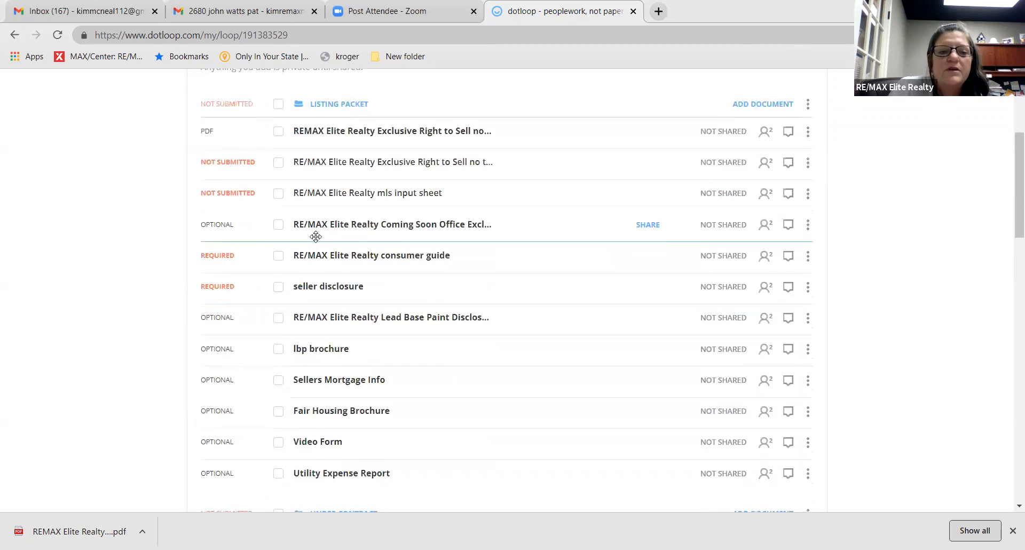
pyautogui.scroll(2, 315, 236)
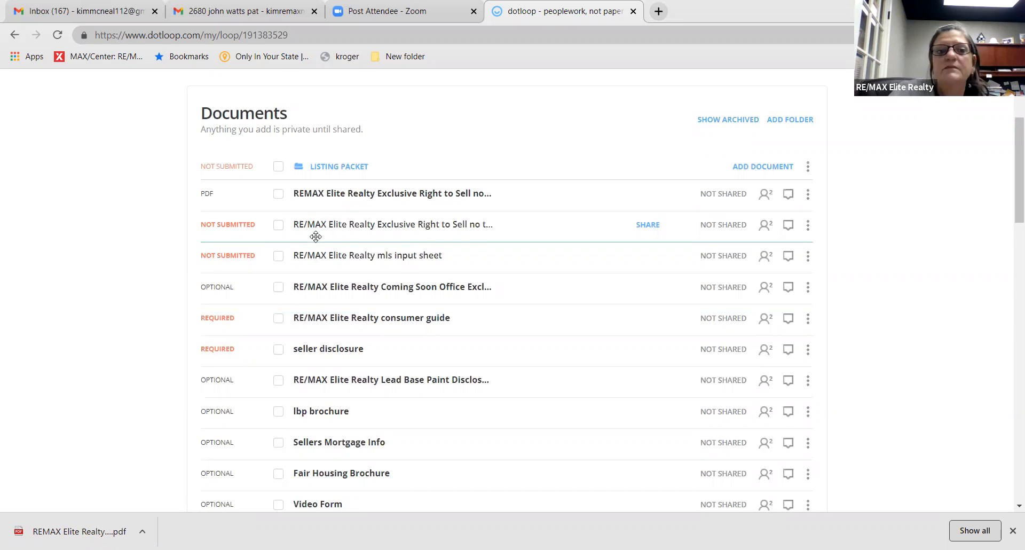
pyautogui.click(317, 319)
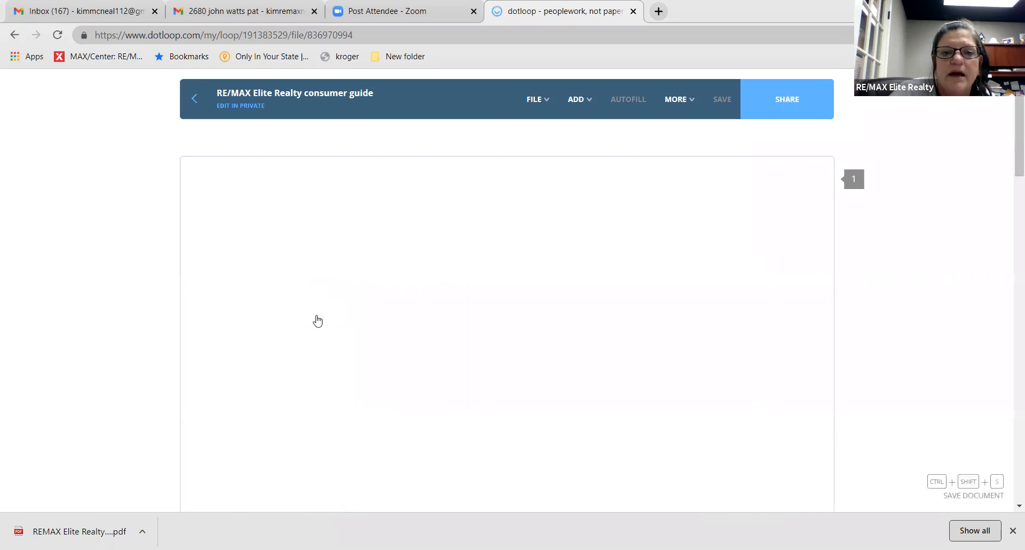
pyautogui.scroll(-5, 317, 321)
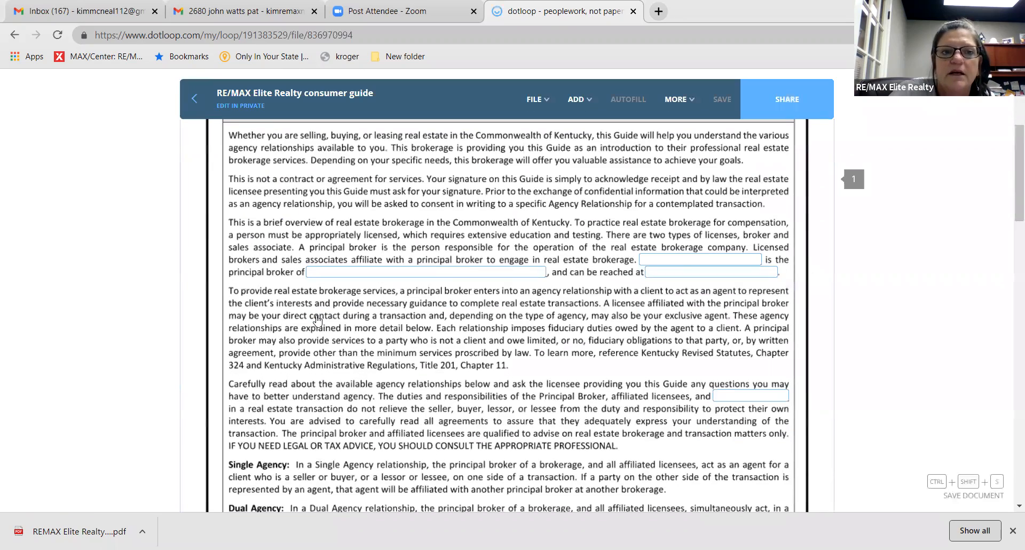
pyautogui.scroll(-15, 317, 320)
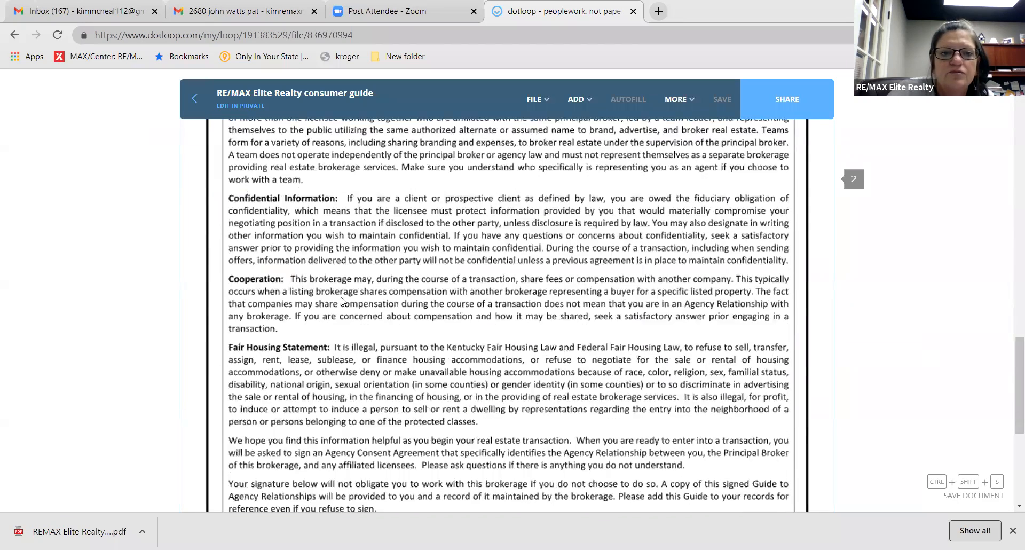
pyautogui.scroll(-5, 342, 301)
pyautogui.click(343, 272)
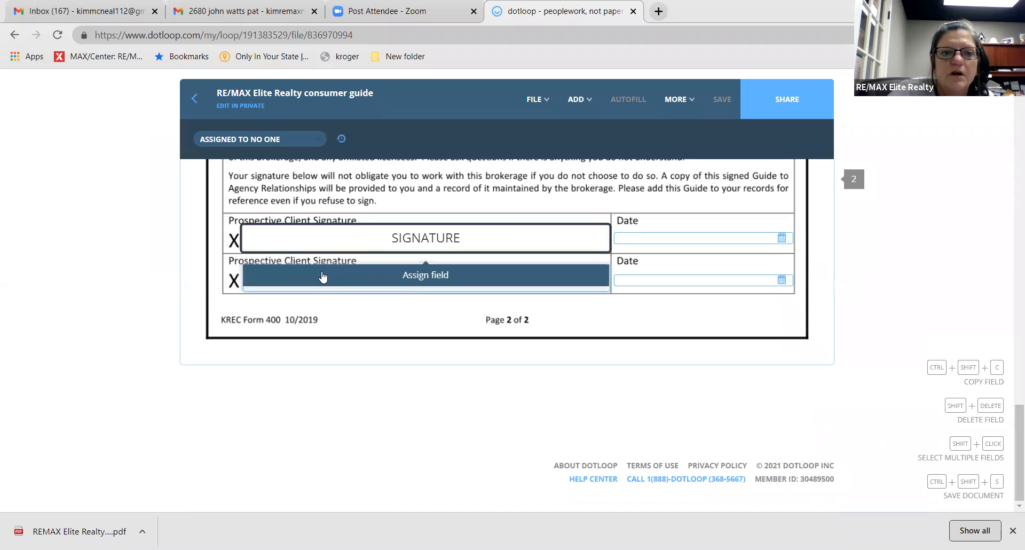
pyautogui.click(322, 274)
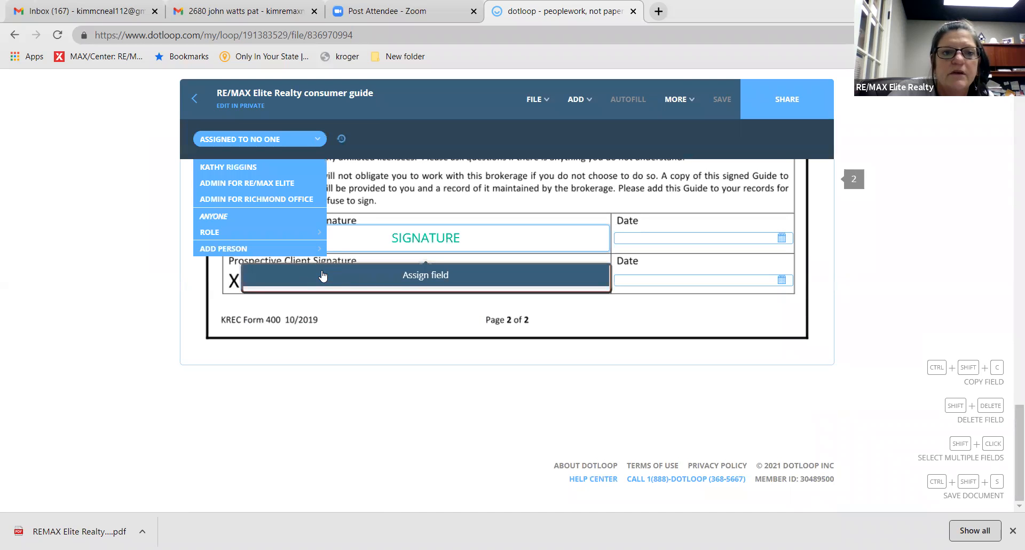
pyautogui.click(270, 222)
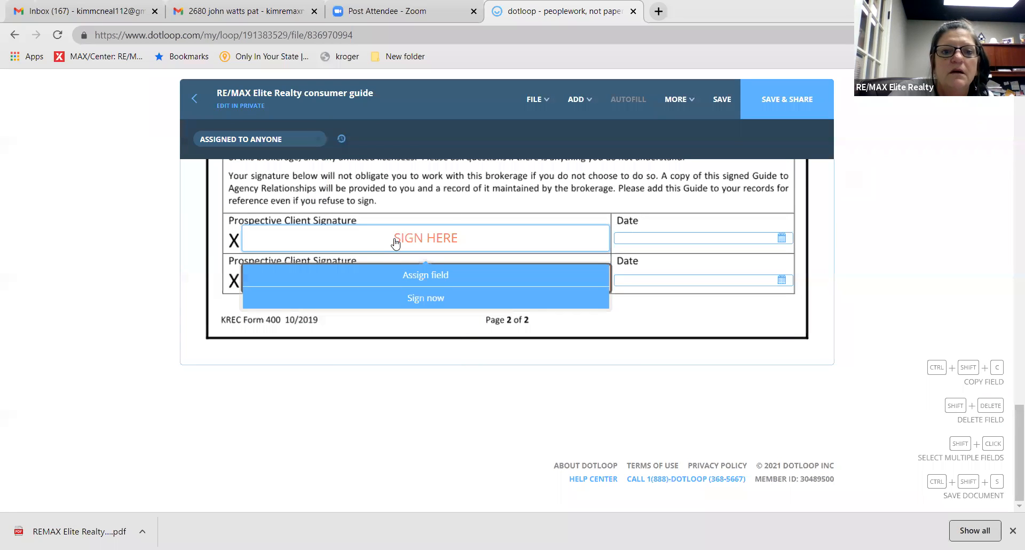
# Step: Sign the first Prospective Client Signature field with the adopted signature, save the consumer guide and return to the loop without sharing it
pyautogui.click(407, 296)
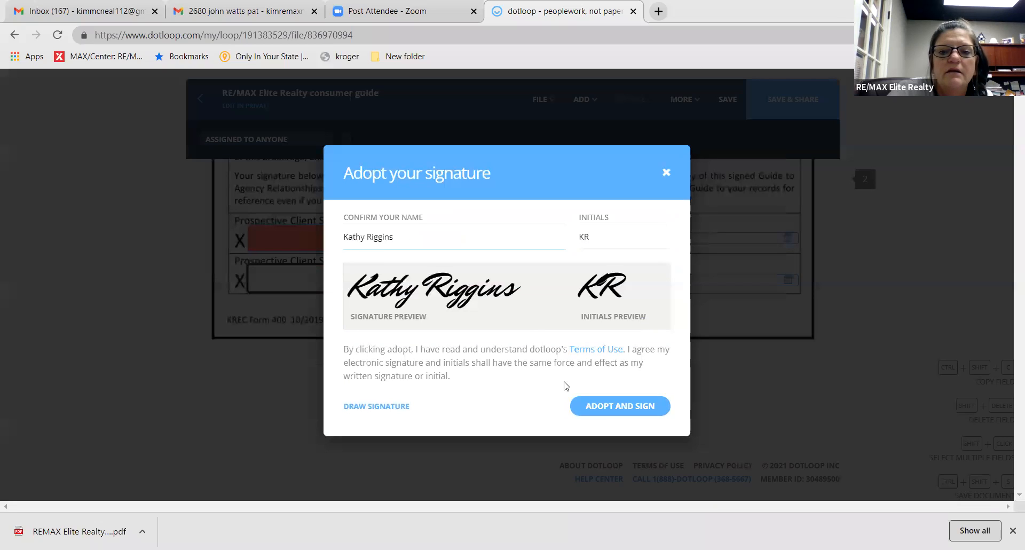
pyautogui.click(584, 406)
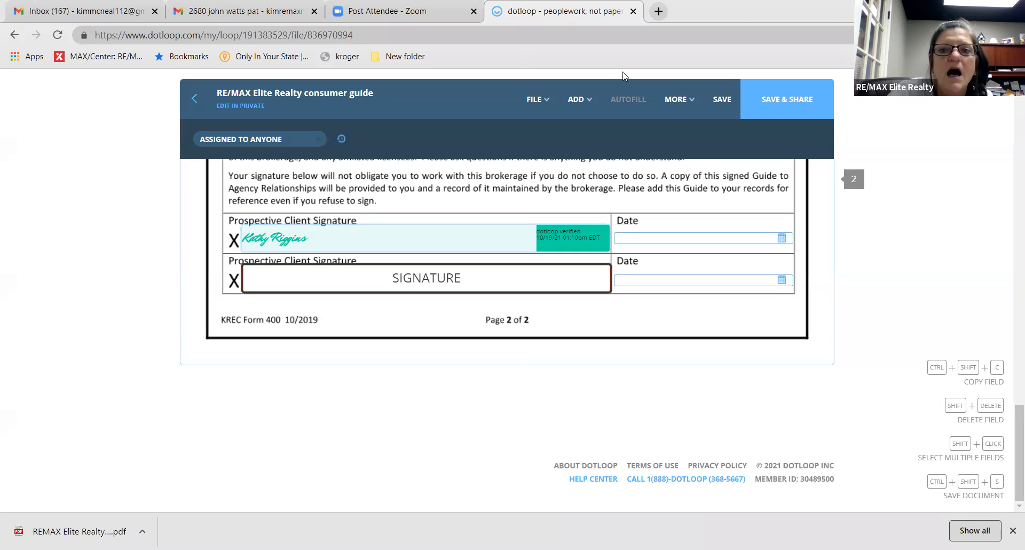
pyautogui.click(722, 99)
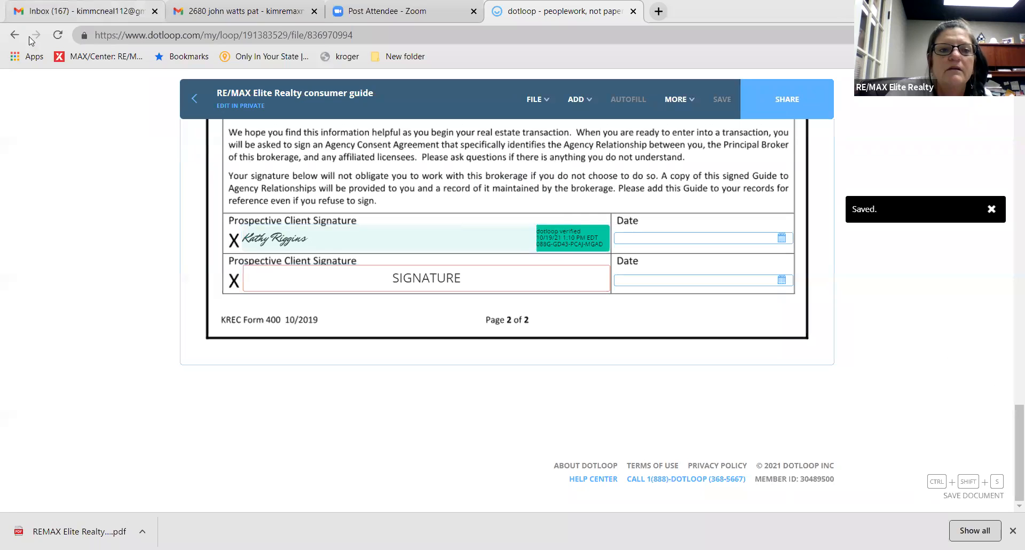
pyautogui.click(196, 88)
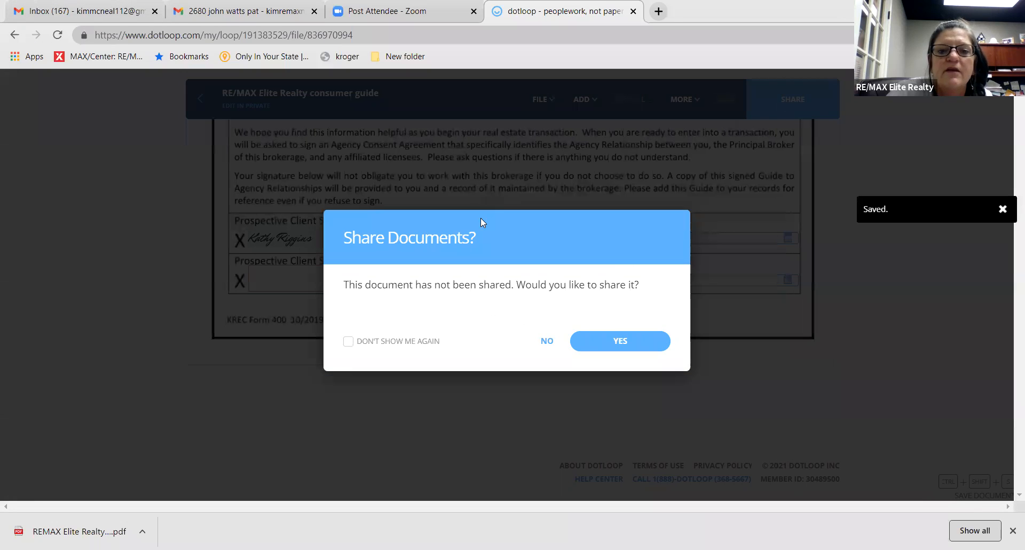
pyautogui.click(546, 341)
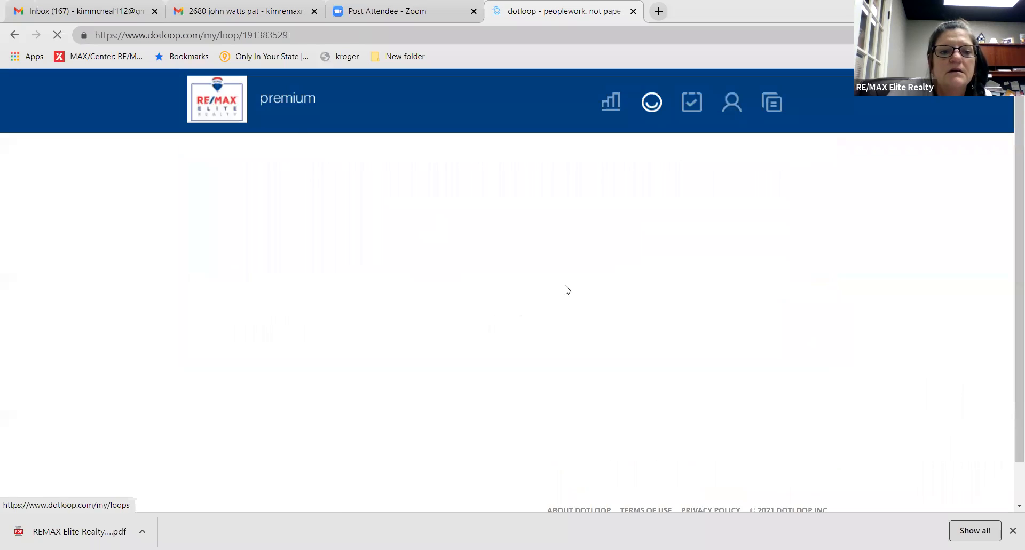
# Step: Open the seller disclosure without autofilling it and assign the Buyer Signature fields on page 5 to Anyone
pyautogui.scroll(-2, 564, 286)
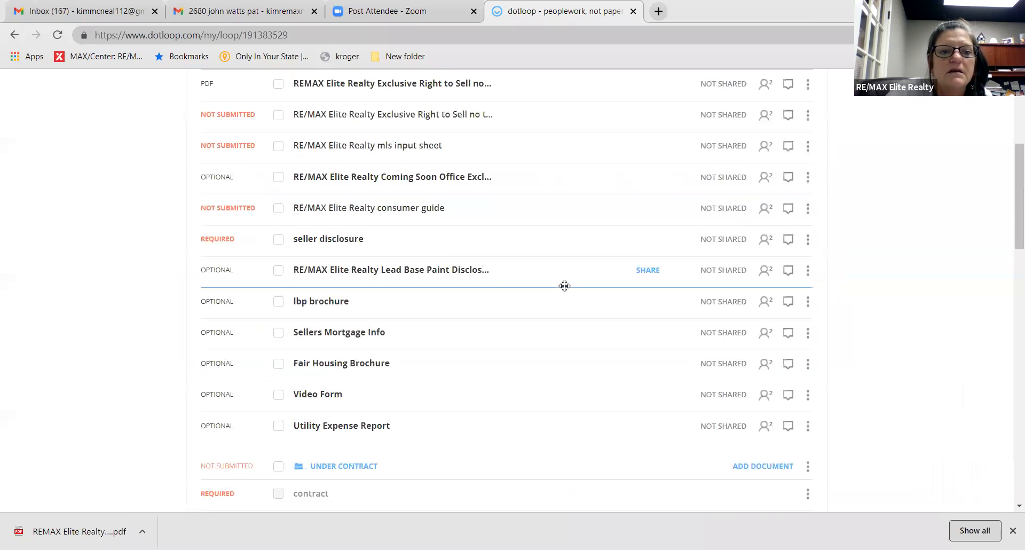
pyautogui.click(326, 239)
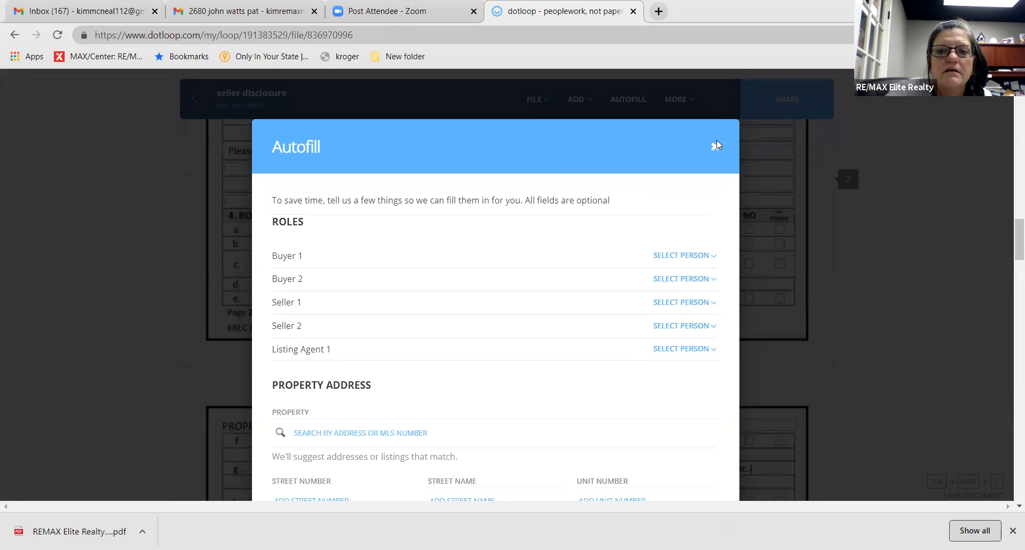
pyautogui.click(715, 145)
pyautogui.scroll(-20, 598, 234)
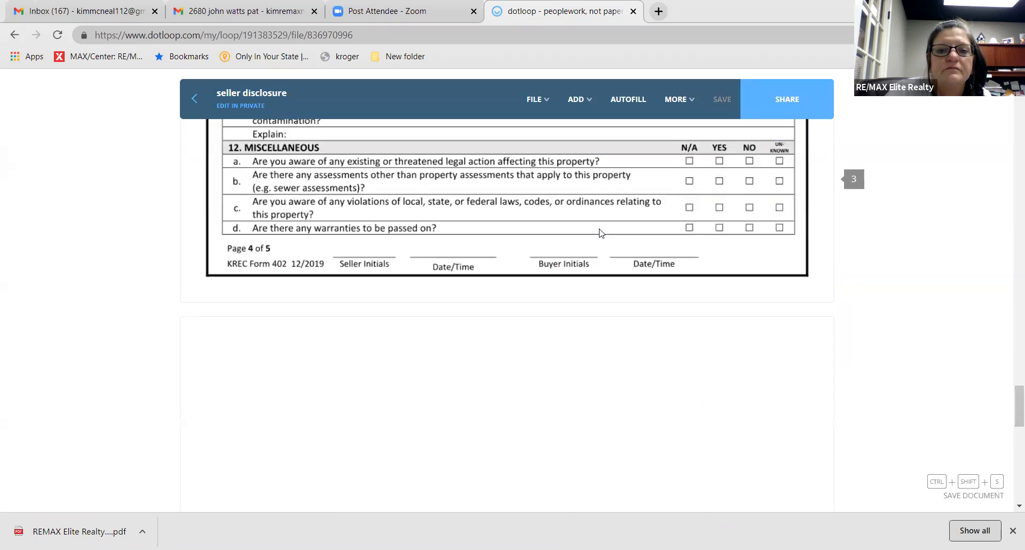
pyautogui.click(296, 250)
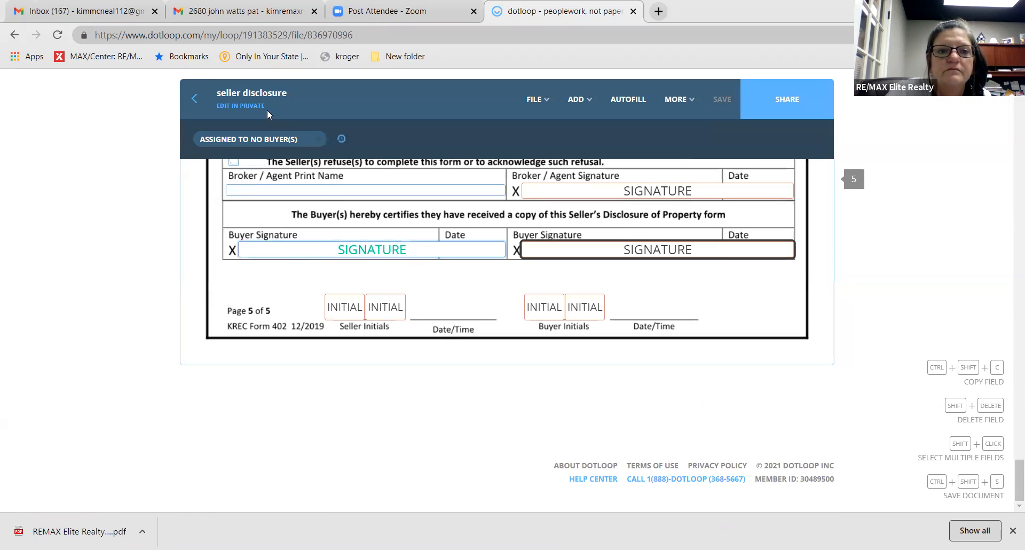
pyautogui.click(271, 140)
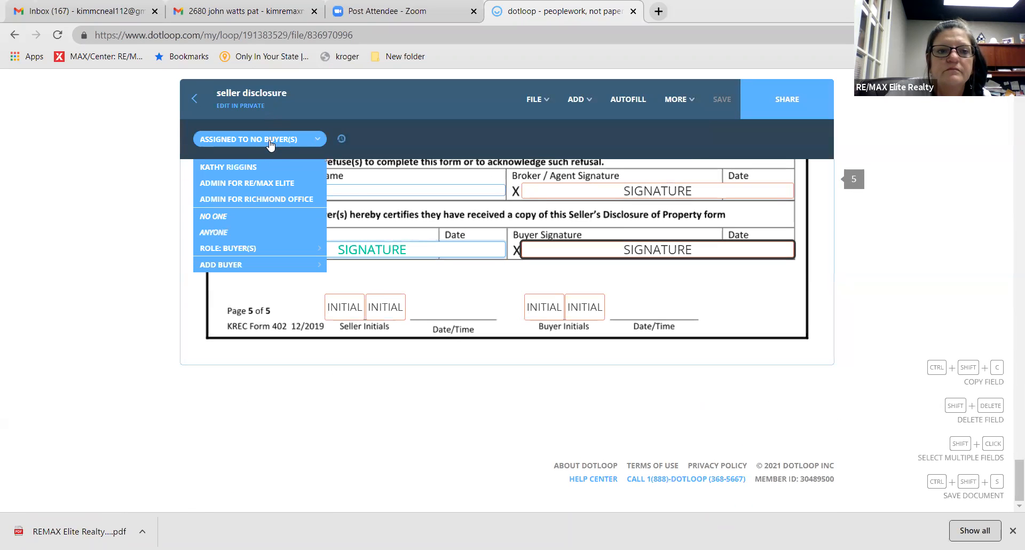
pyautogui.click(258, 232)
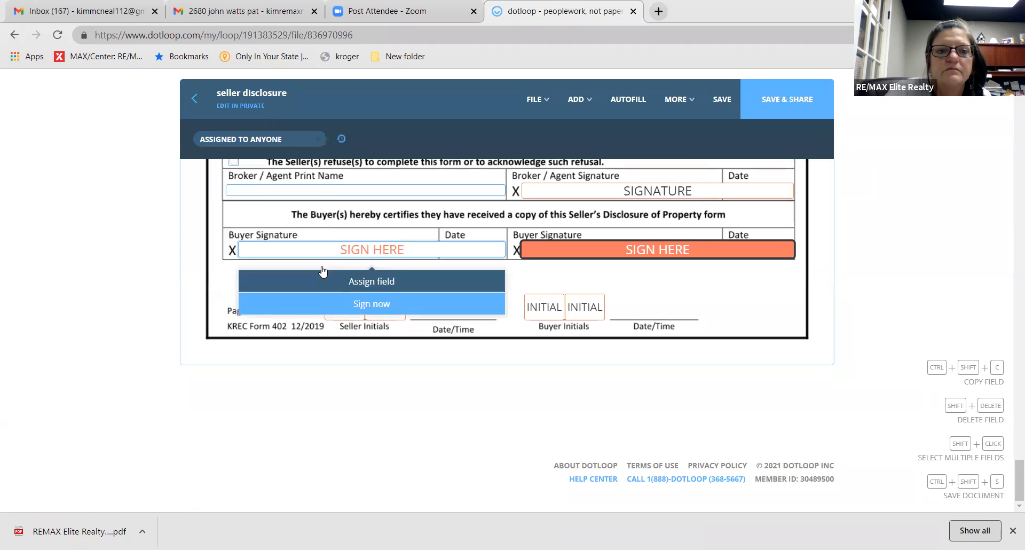
# Step: Sign the first Buyer Signature field with the adopted signature, save the seller disclosure and return to the loop without sharing it
pyautogui.click(331, 304)
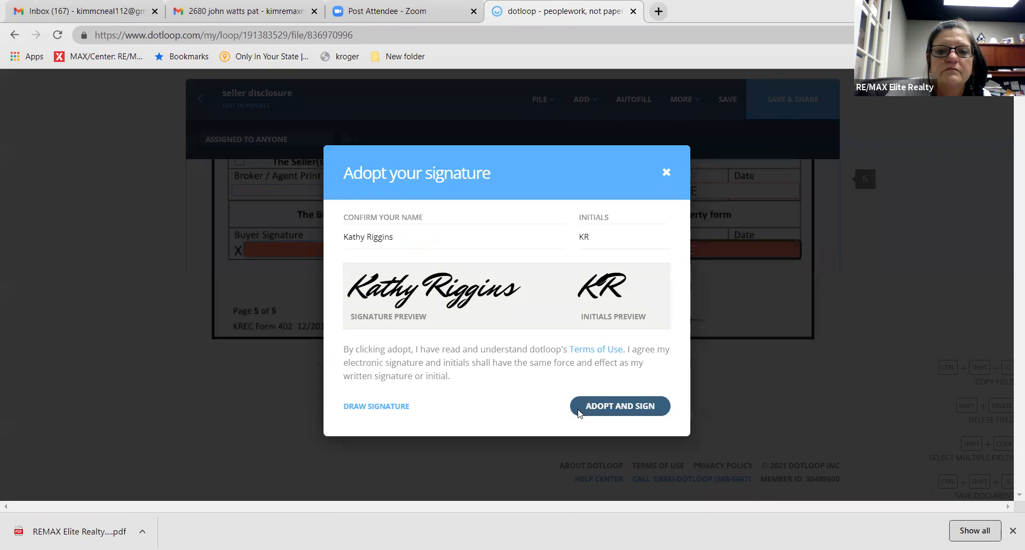
pyautogui.click(575, 410)
pyautogui.click(201, 134)
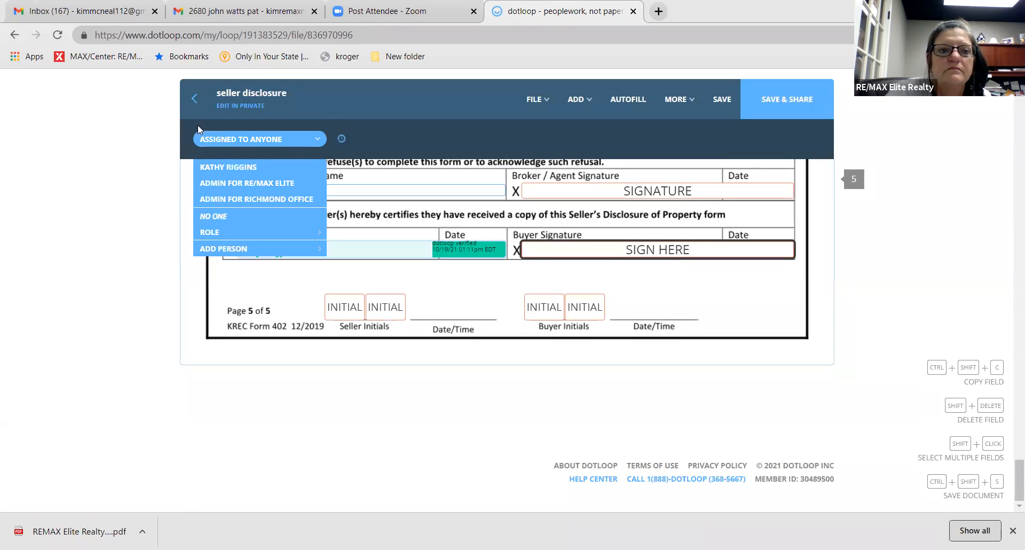
pyautogui.click(720, 106)
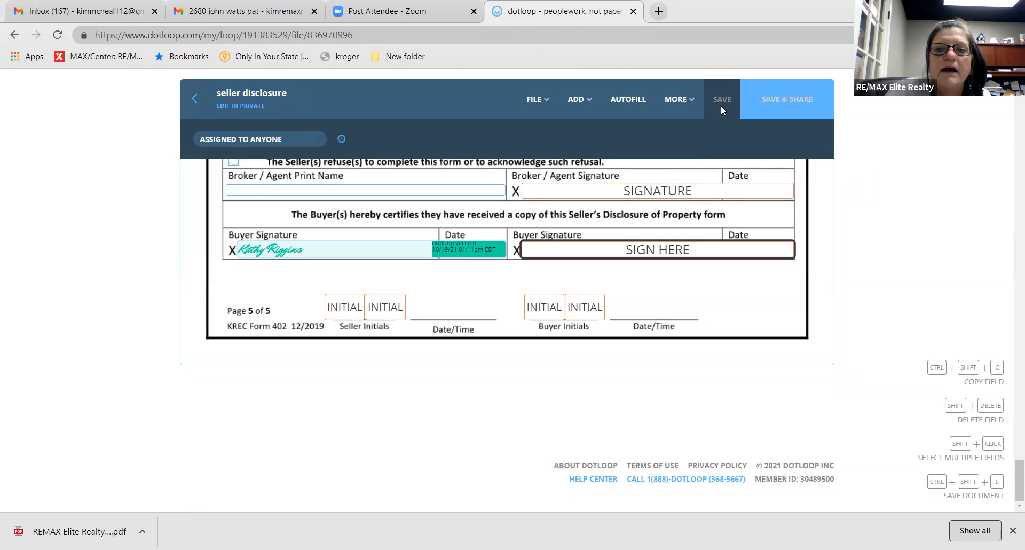
pyautogui.click(194, 95)
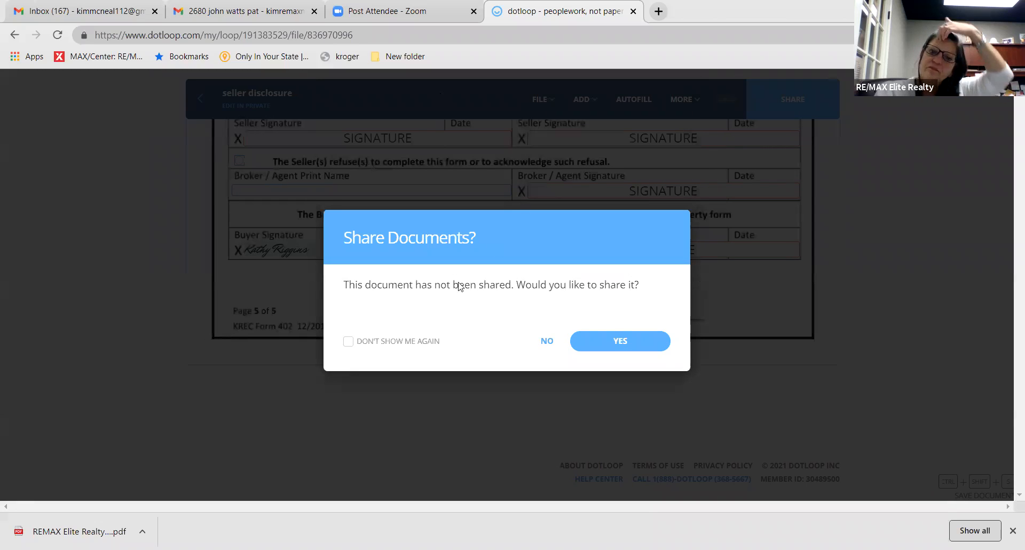
pyautogui.click(545, 343)
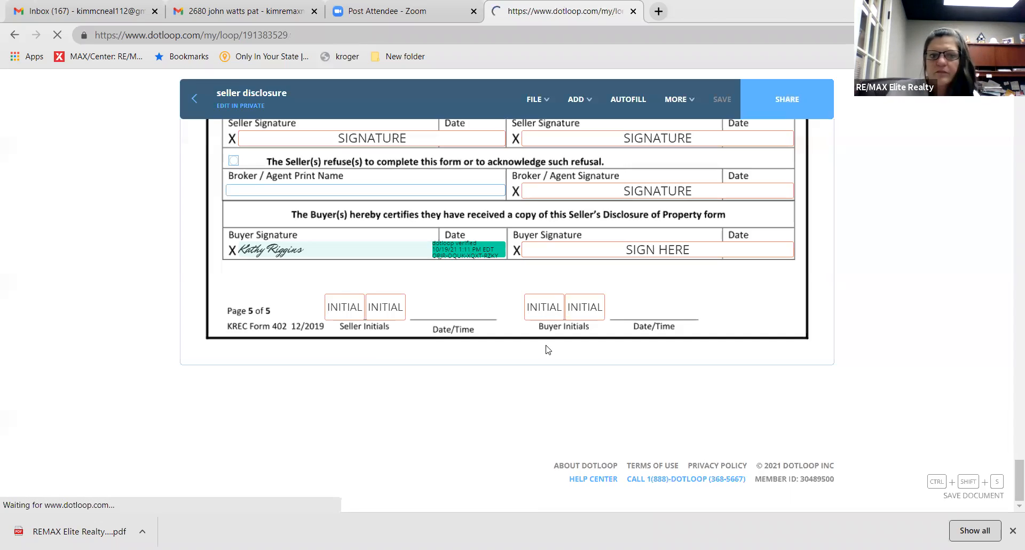
# Step: Examine the Listing Packet documents and the submission status shown for each one
pyautogui.scroll(-3, 545, 350)
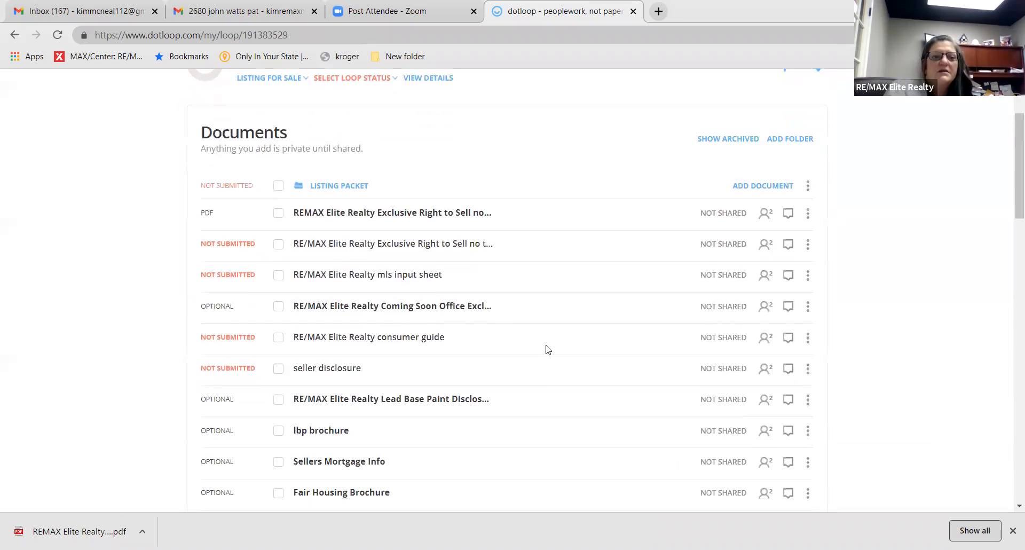
pyautogui.scroll(-2, 545, 349)
pyautogui.scroll(-1, 546, 347)
pyautogui.scroll(1, 544, 350)
pyautogui.scroll(-1, 544, 351)
pyautogui.scroll(-1, 550, 353)
pyautogui.scroll(-1, 552, 355)
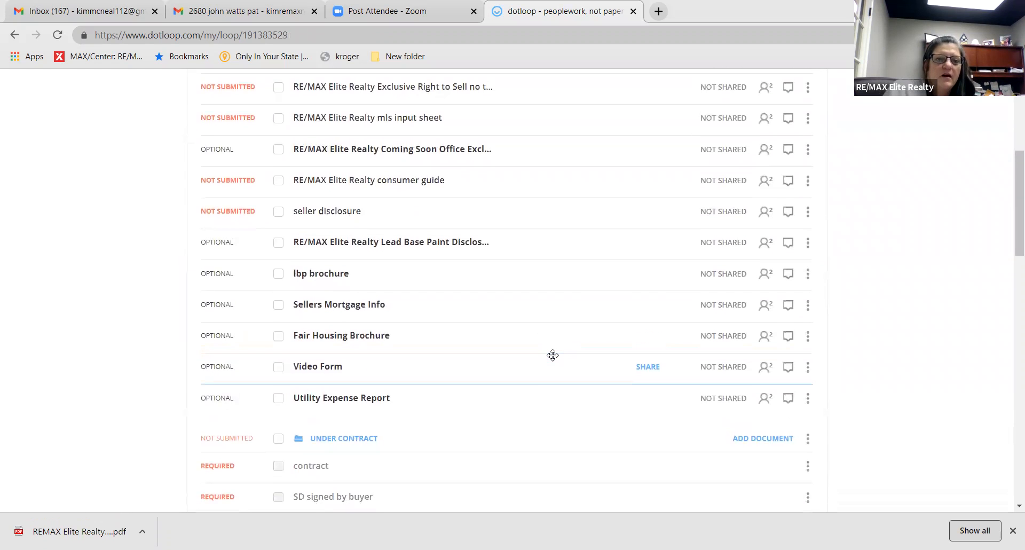
pyautogui.scroll(3, 553, 354)
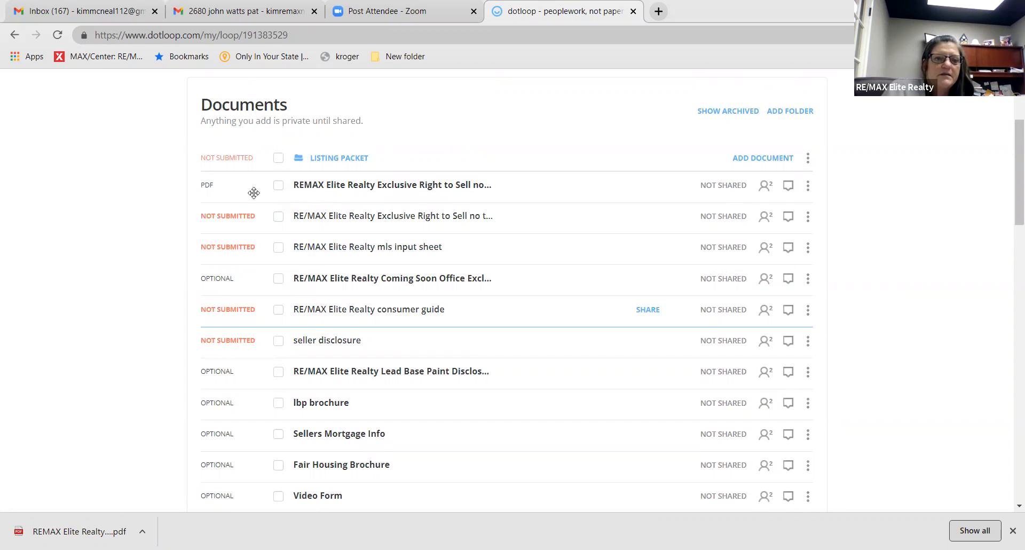
# Step: Select the not-submitted Exclusive Right to Sell, mls input sheet, consumer guide and seller disclosure in the Listing Packet folder
pyautogui.click(280, 217)
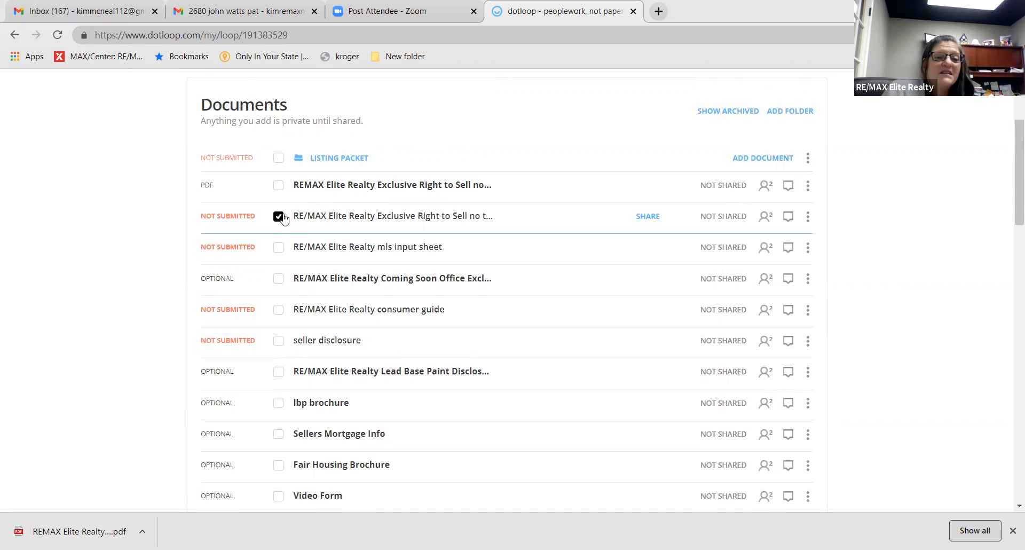
pyautogui.click(278, 247)
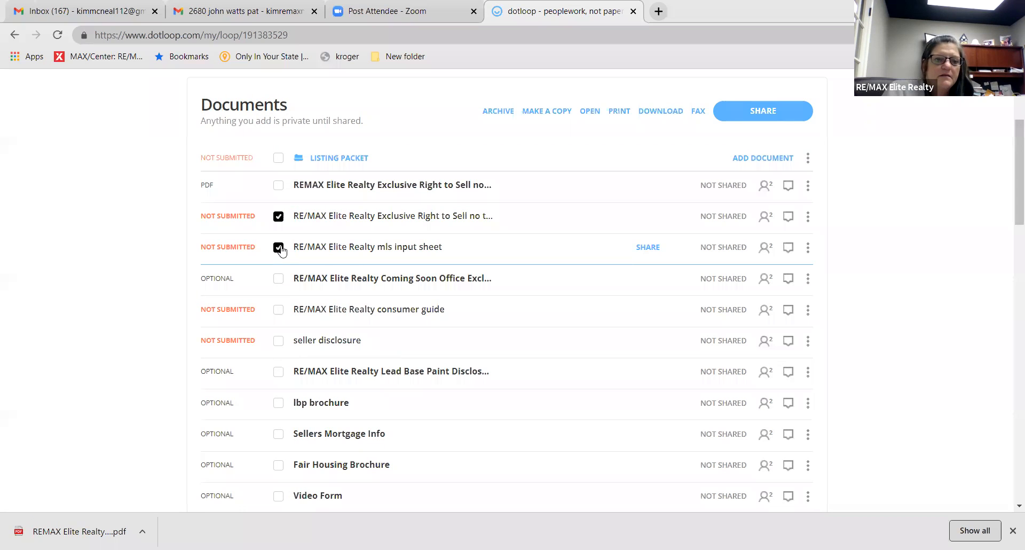
pyautogui.click(280, 309)
pyautogui.click(278, 342)
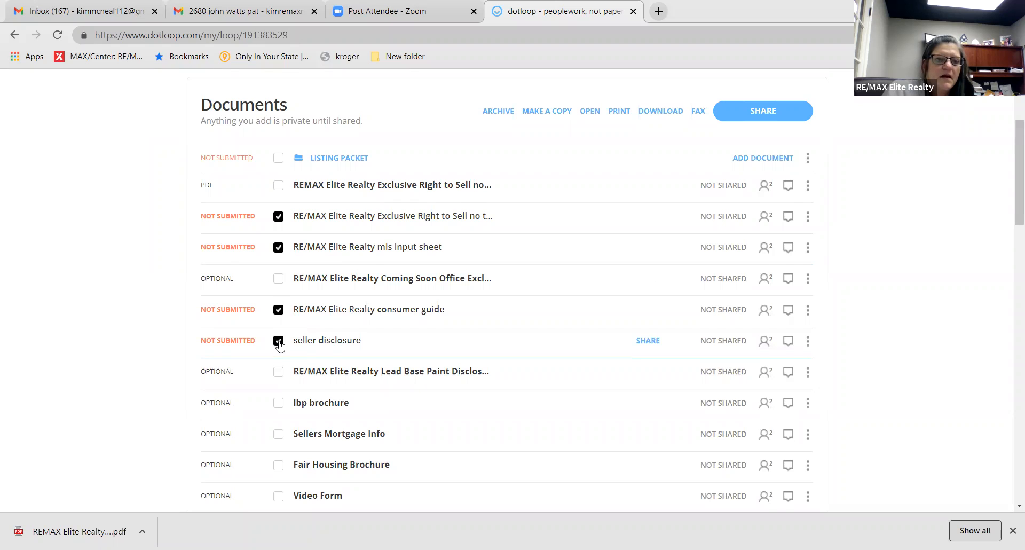
# Step: Start submitting the loop for review and fill in the property's street number and street name in the required details
pyautogui.scroll(-3, 279, 344)
pyautogui.scroll(2, 340, 251)
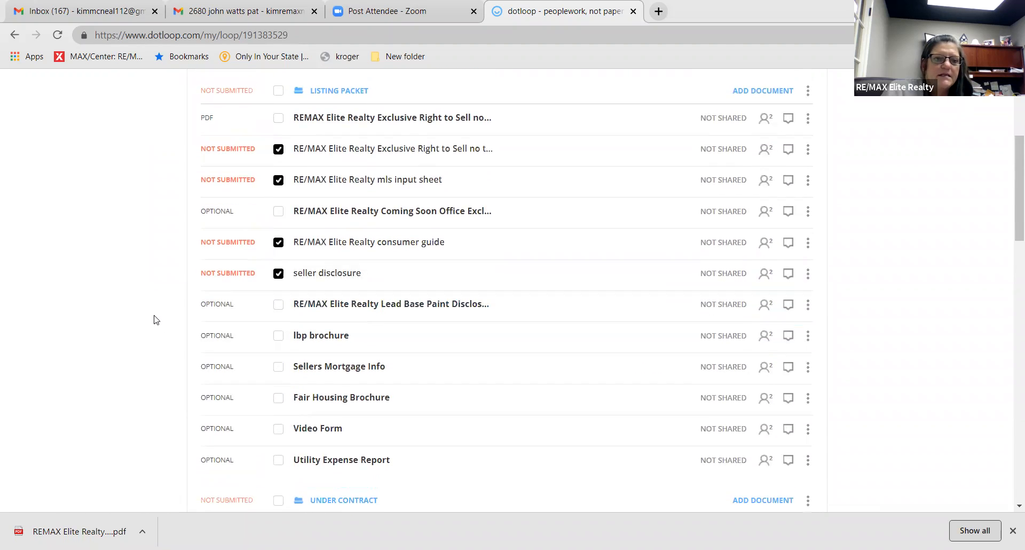
pyautogui.scroll(2, 154, 320)
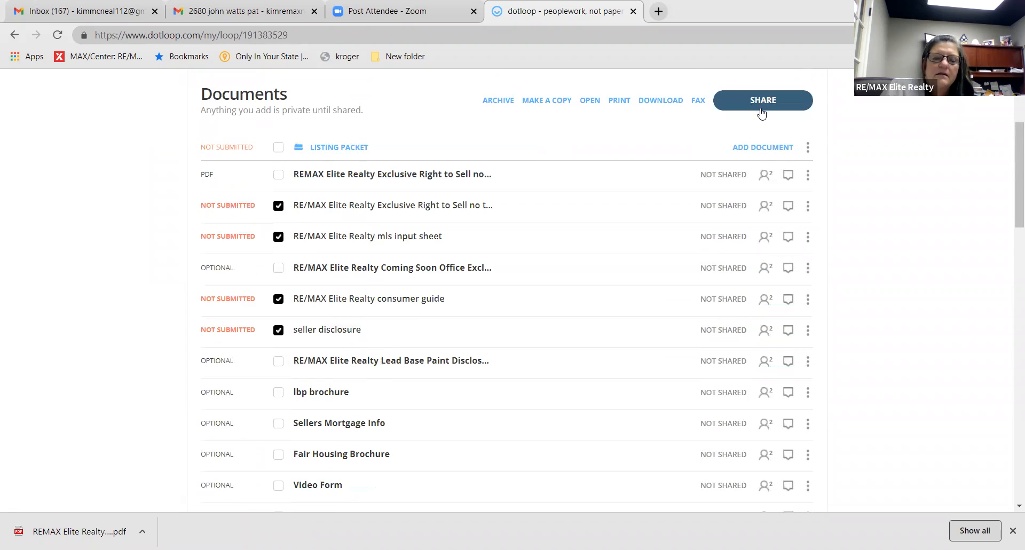
pyautogui.scroll(1, 524, 145)
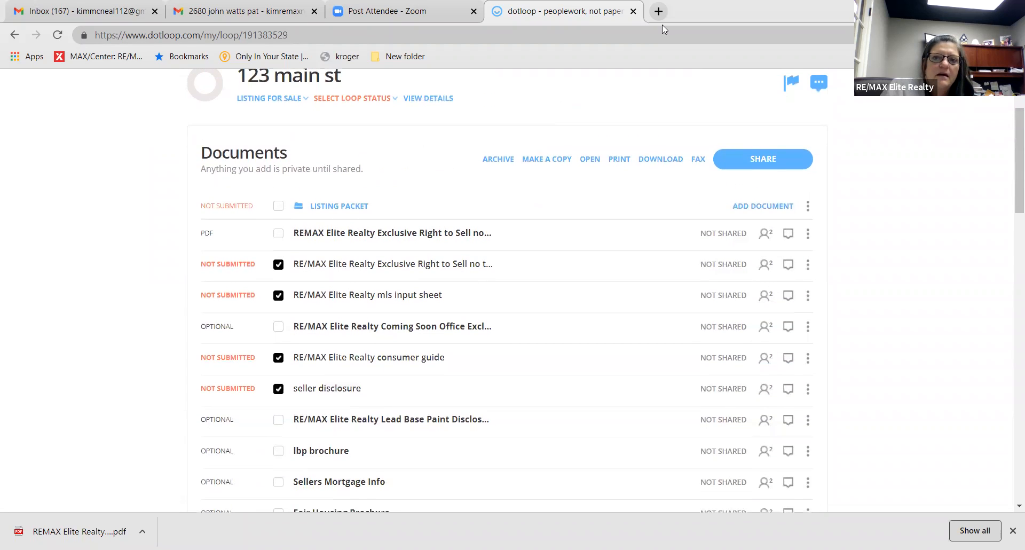
pyautogui.scroll(2, 635, 134)
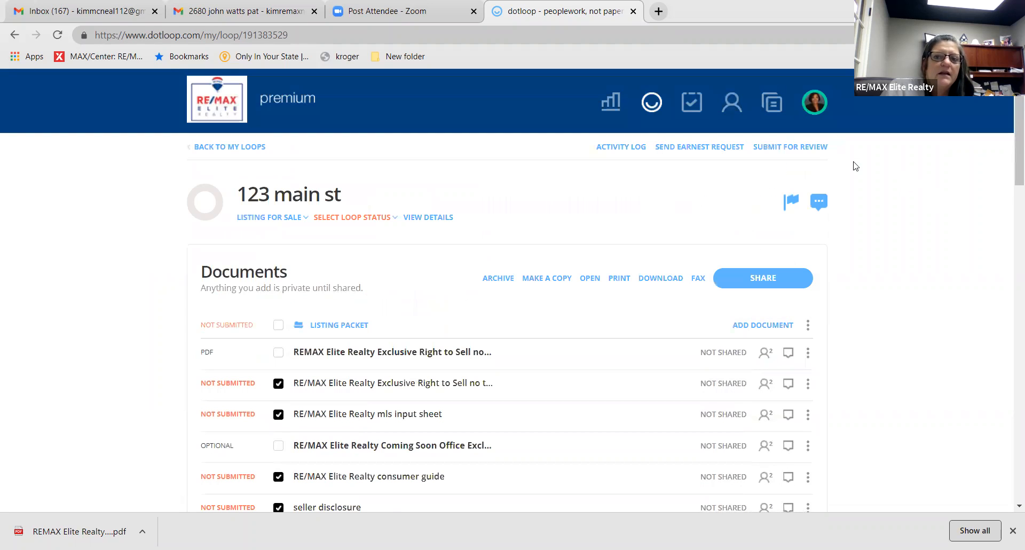
pyautogui.click(779, 147)
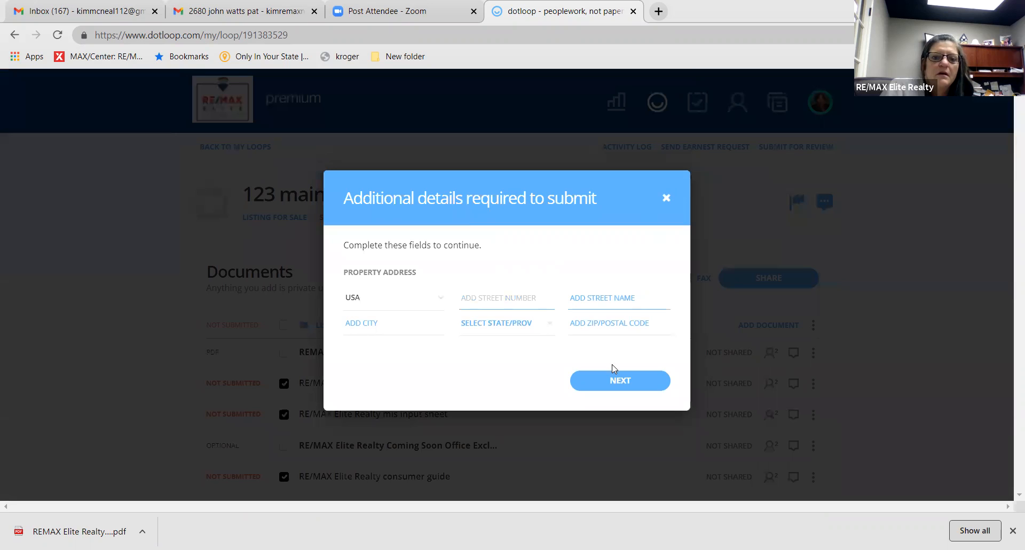
pyautogui.click(612, 379)
pyautogui.click(548, 323)
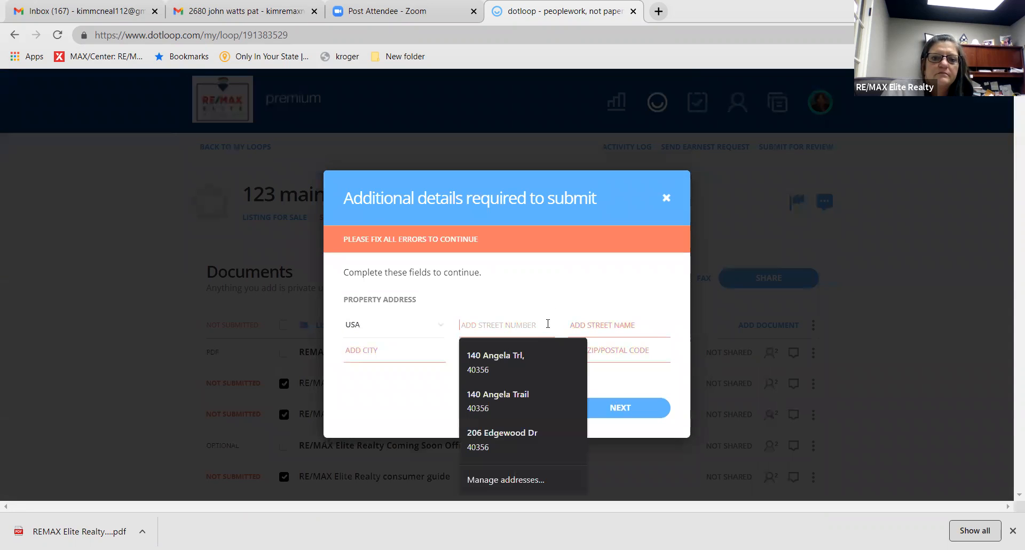
pyautogui.write('0')
pyautogui.press('BackSpace')
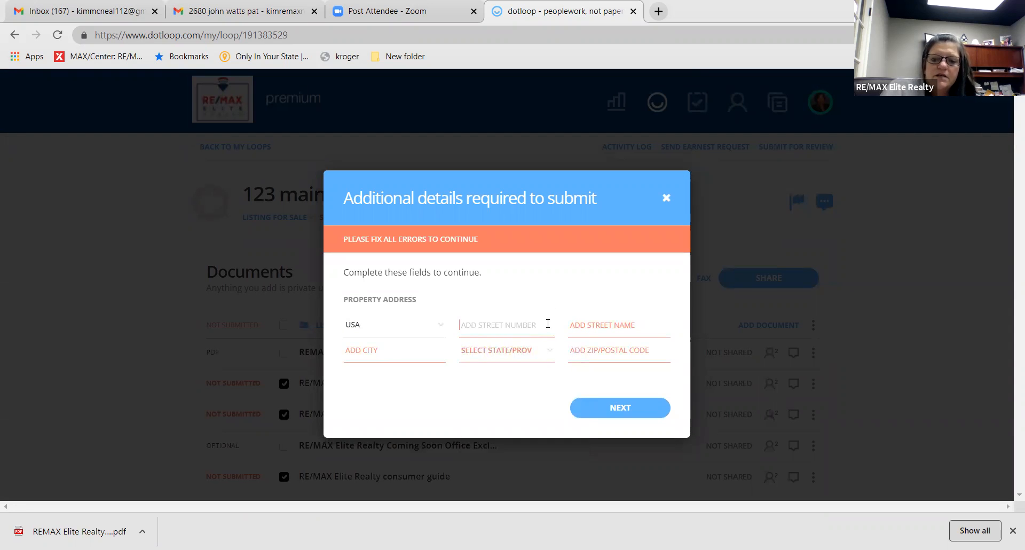
pyautogui.write('123')
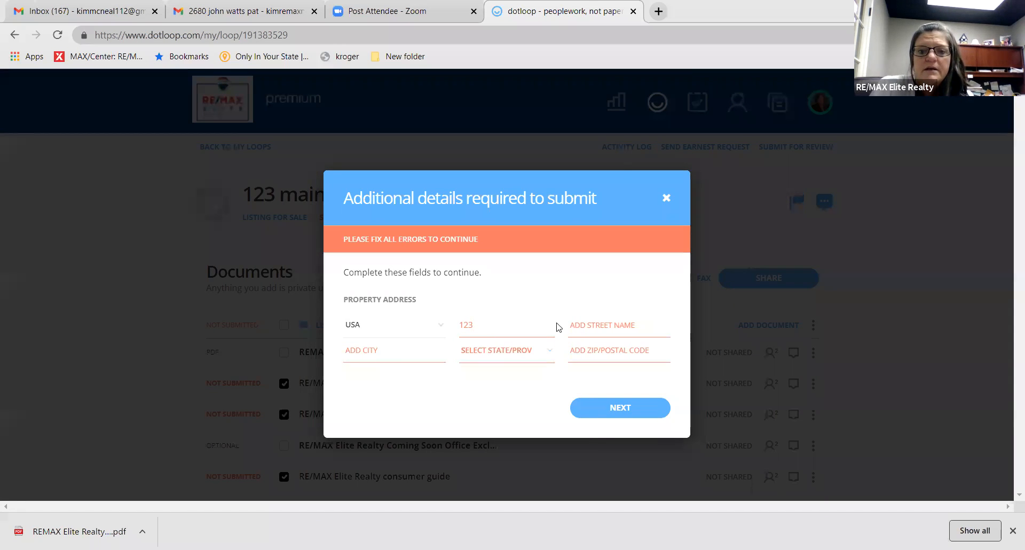
pyautogui.click(574, 331)
pyautogui.write('main')
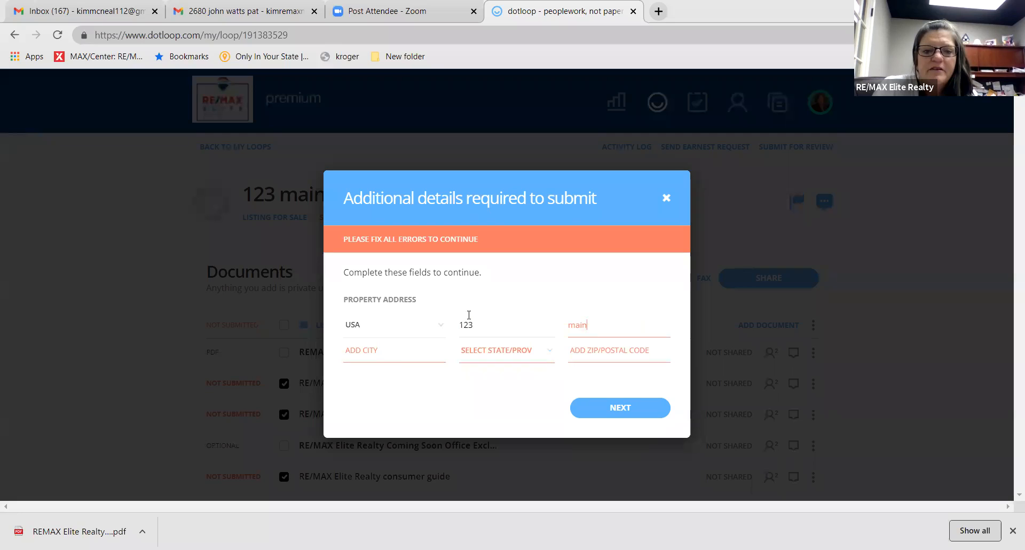
# Step: Fill in the property's city and ZIP code from the saved address, set the state to AZ and continue the submission
pyautogui.click(395, 357)
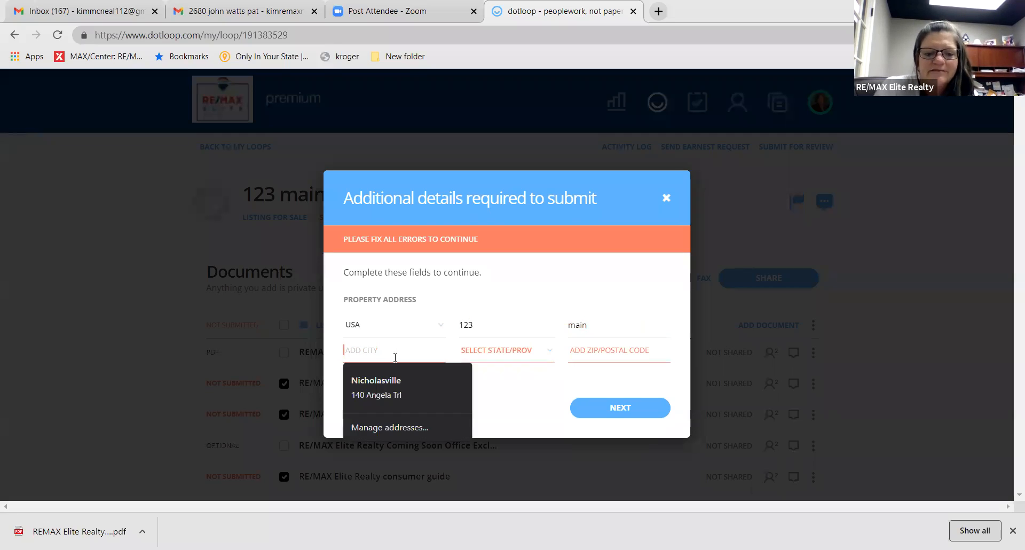
pyautogui.click(389, 388)
pyautogui.click(506, 356)
pyautogui.click(487, 419)
pyautogui.click(596, 412)
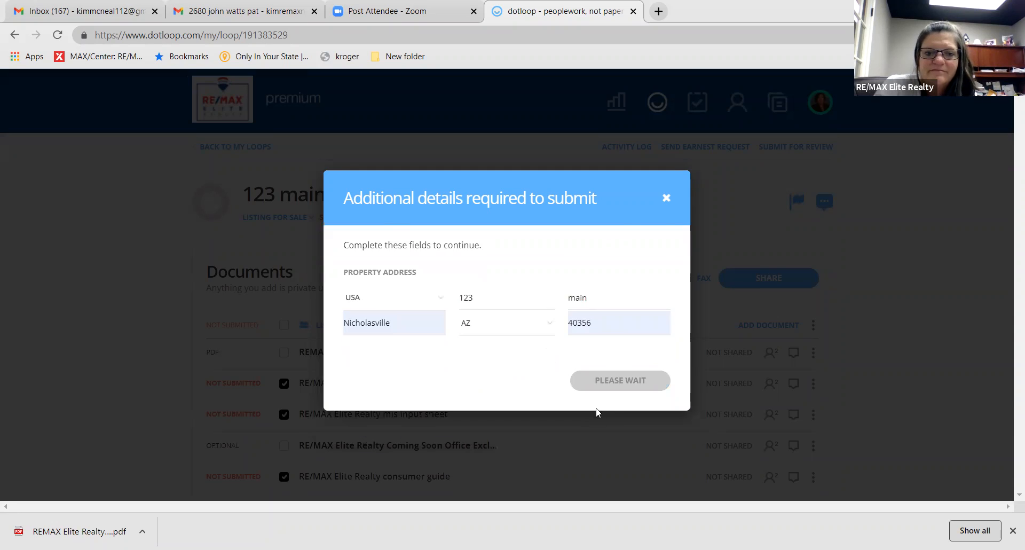
# Step: Choose the Listing Packet folder, assign it a submission type and submit it for review
pyautogui.click(599, 422)
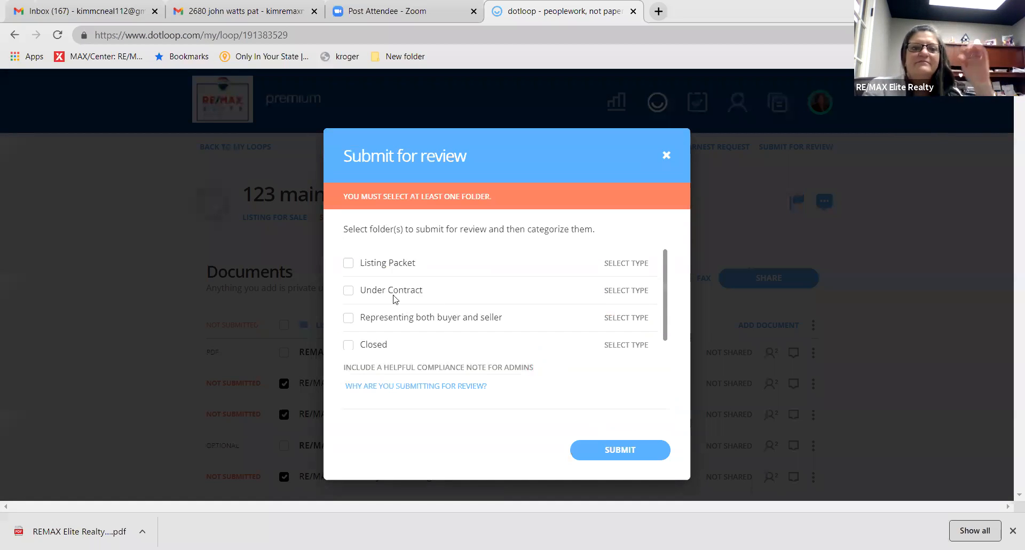
pyautogui.click(349, 266)
pyautogui.click(615, 451)
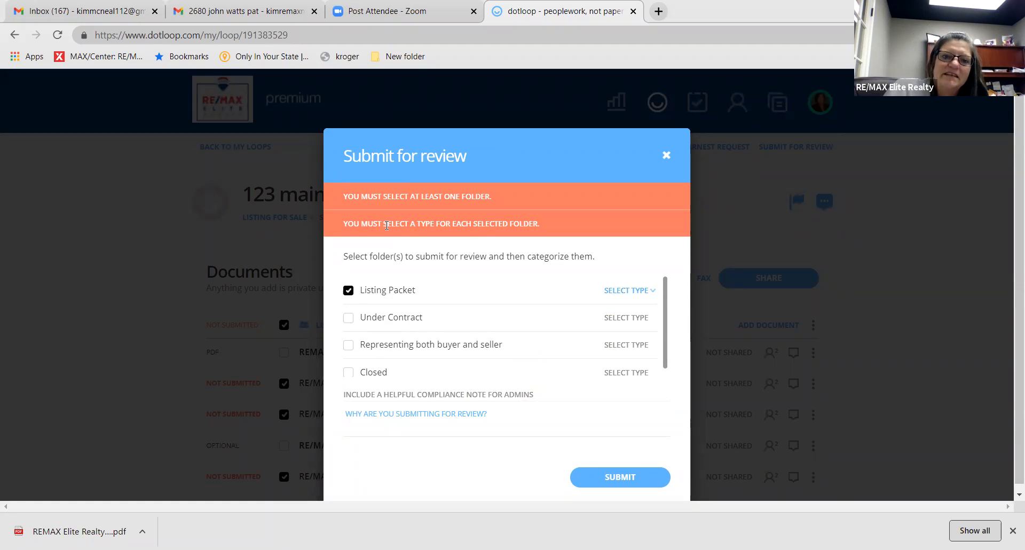
pyautogui.click(636, 290)
pyautogui.click(590, 322)
pyautogui.click(583, 468)
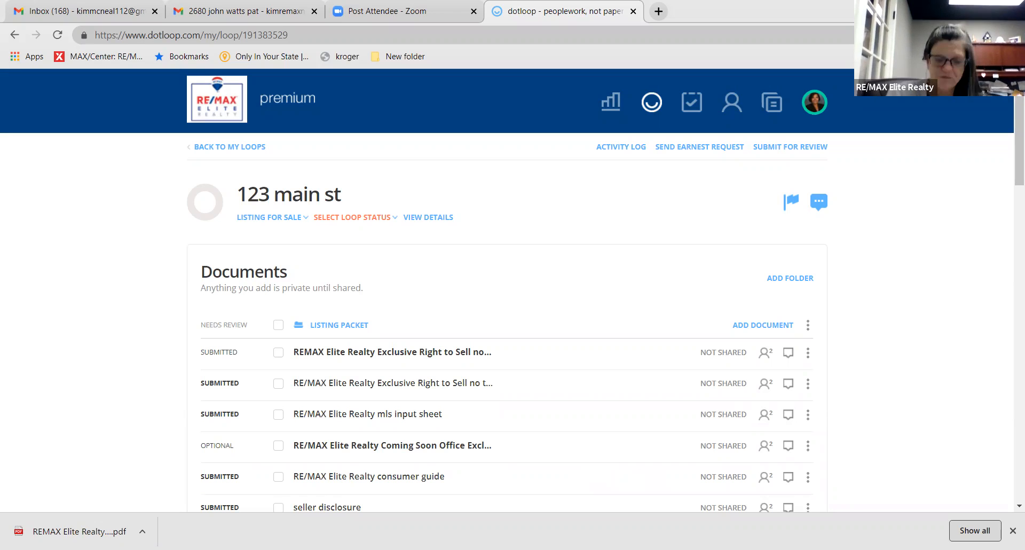
# Step: Examine the submission statuses in the Listing Packet folder and the documents required in the Under Contract folder
pyautogui.scroll(-2, 825, 407)
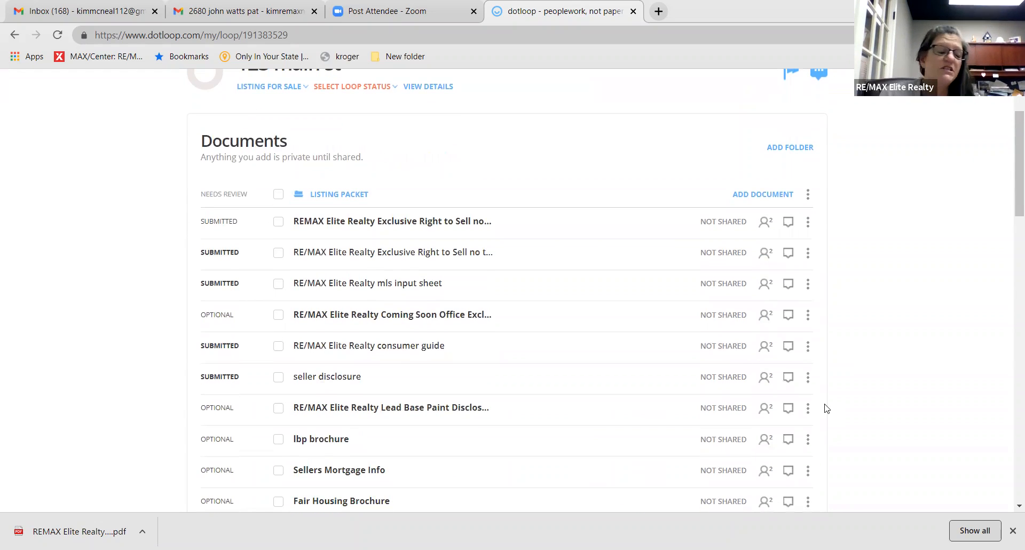
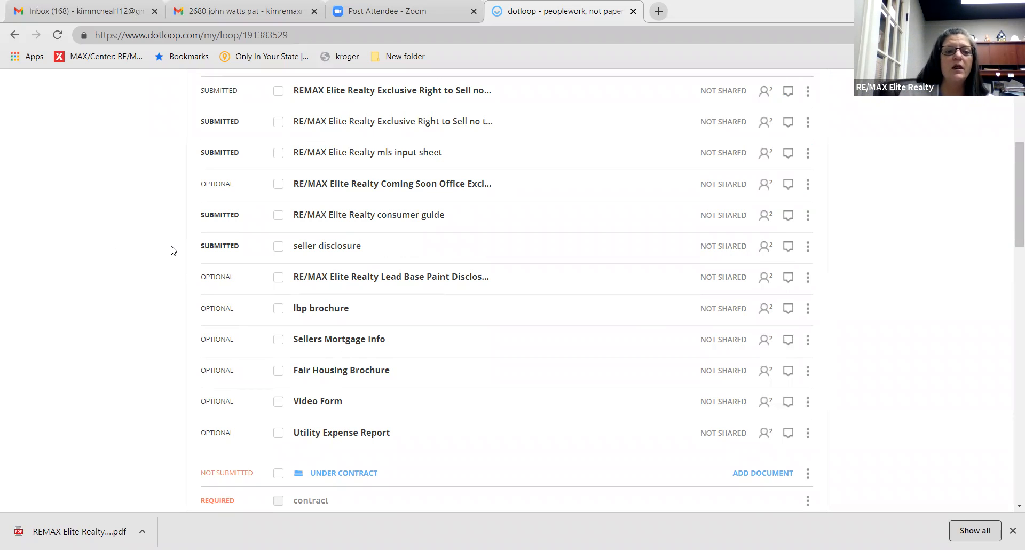
pyautogui.scroll(3, 171, 251)
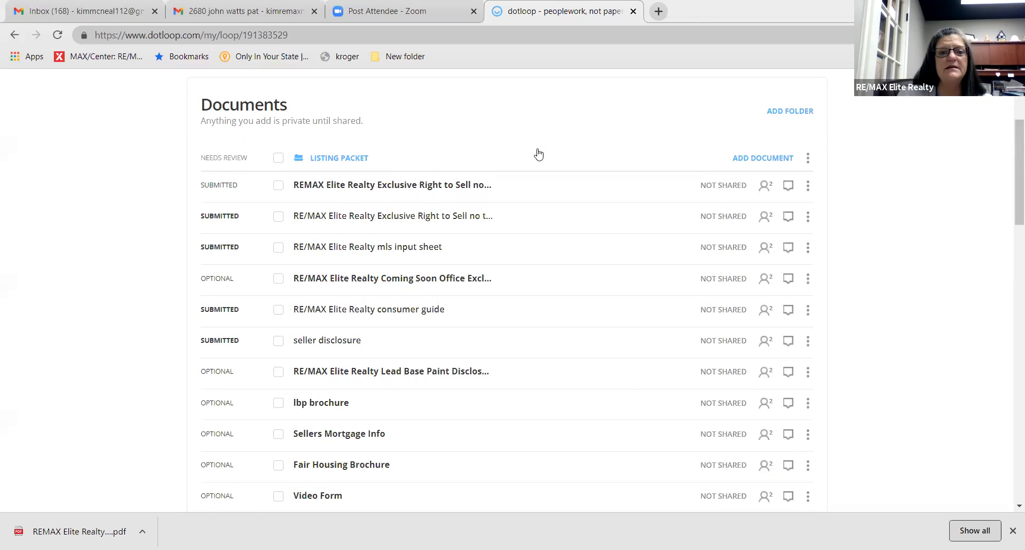
pyautogui.scroll(2, 538, 154)
pyautogui.scroll(-7, 538, 154)
pyautogui.scroll(-2, 538, 154)
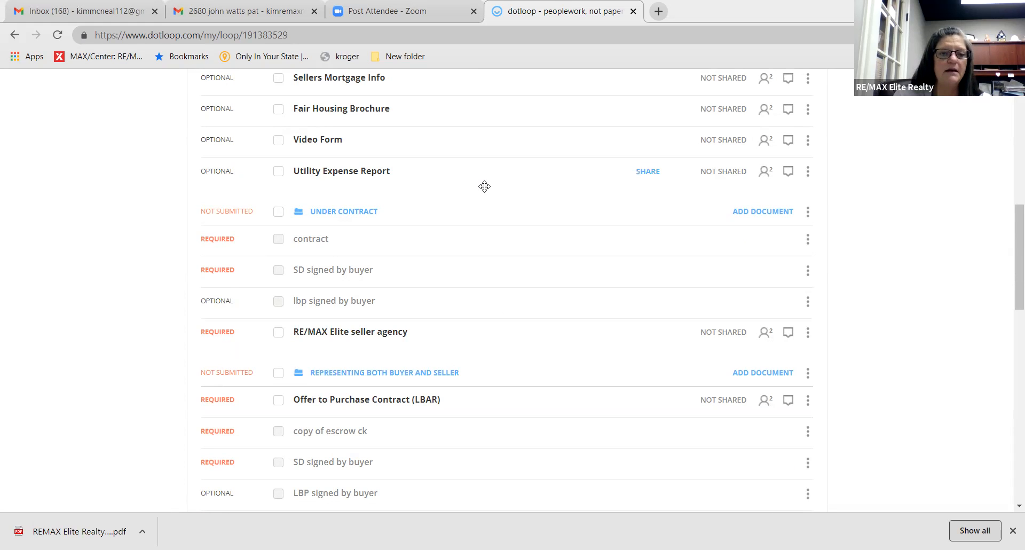
pyautogui.scroll(2, 484, 185)
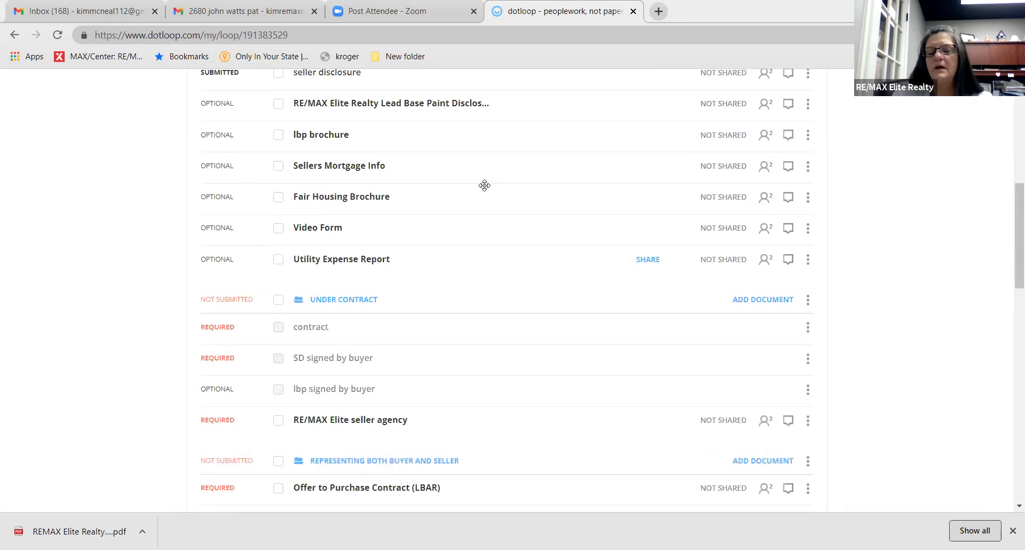
pyautogui.scroll(3, 484, 185)
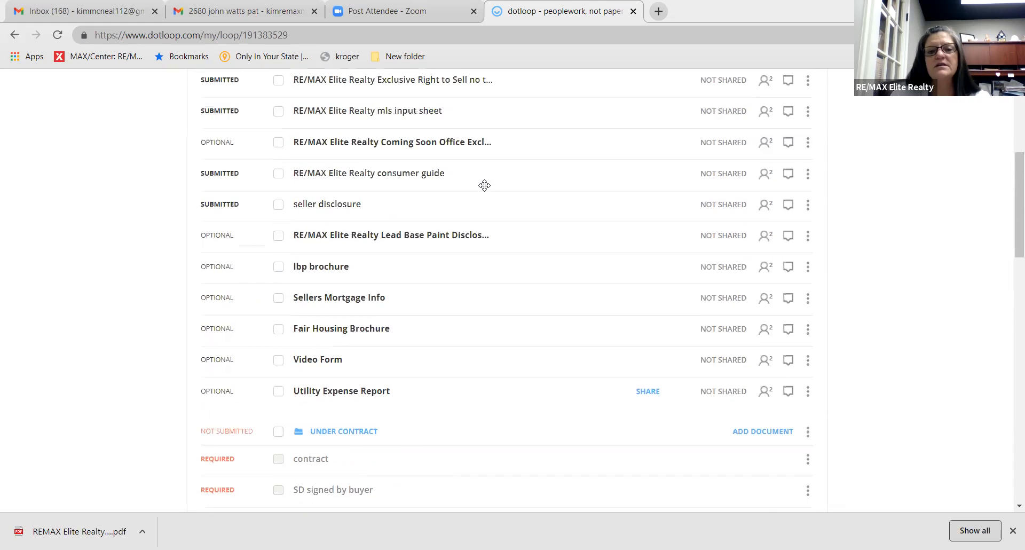
pyautogui.scroll(2, 484, 185)
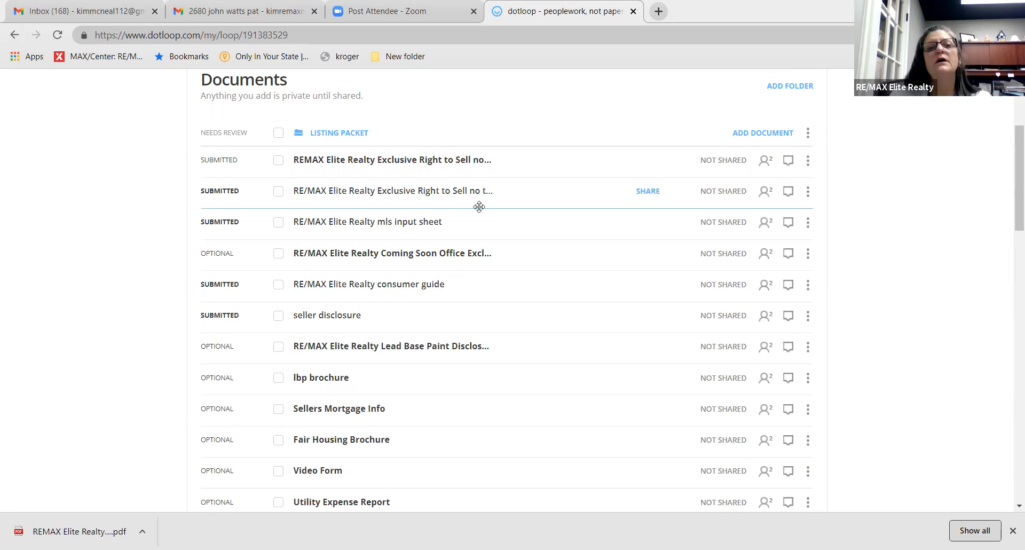
# Step: Move the version 1 Exclusive Right to Sell PDF into the Under Contract folder and replace the RE/MAX Elite seller agency document with it
pyautogui.scroll(-1, 479, 207)
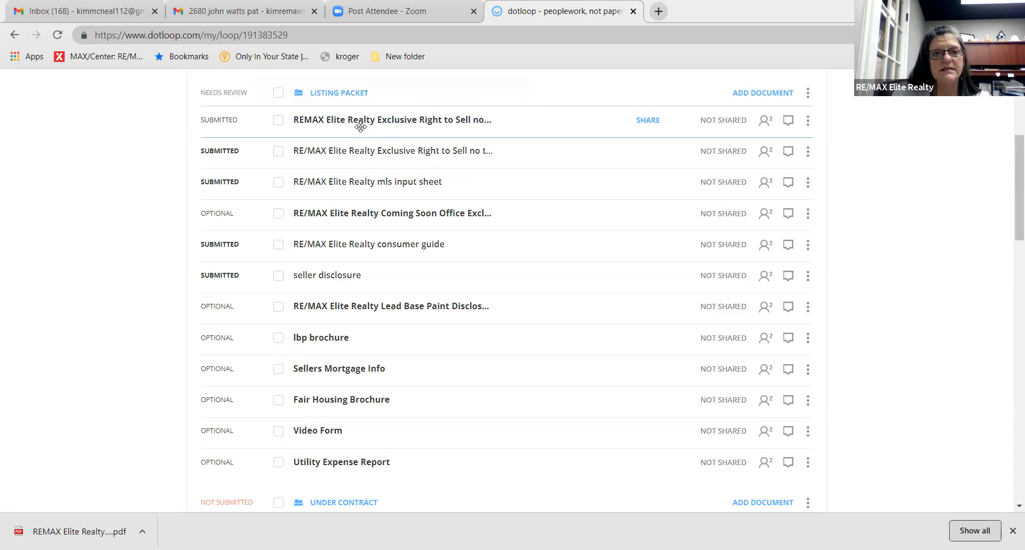
pyautogui.moveTo(361, 124); pyautogui.dragTo(358, 384)
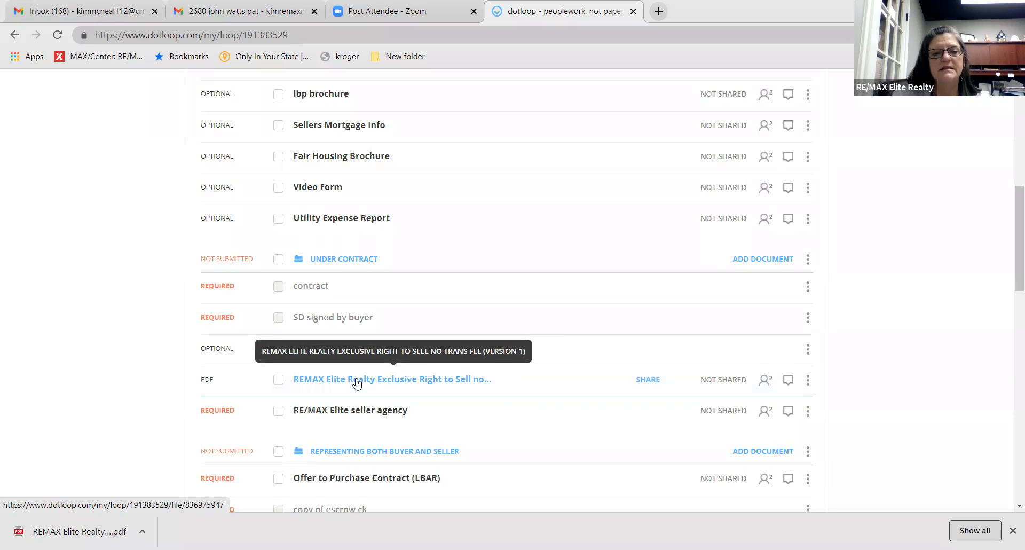
pyautogui.moveTo(356, 383); pyautogui.dragTo(359, 409)
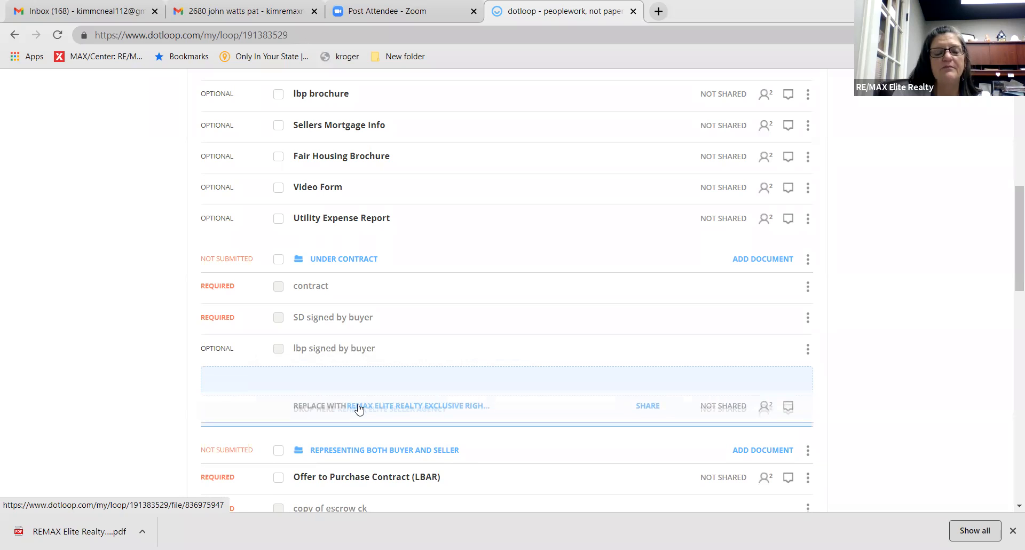
pyautogui.moveTo(359, 409); pyautogui.dragTo(358, 409)
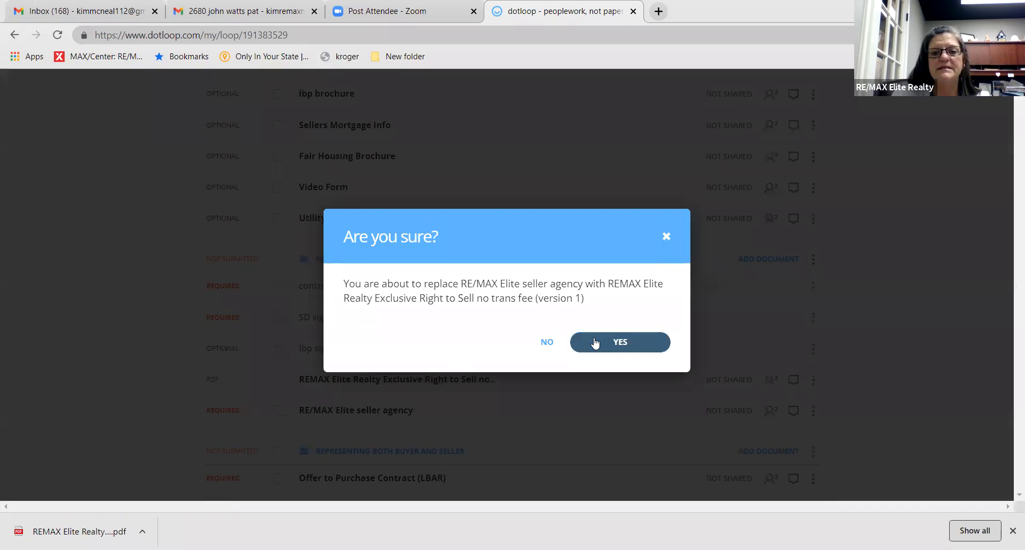
pyautogui.click(595, 343)
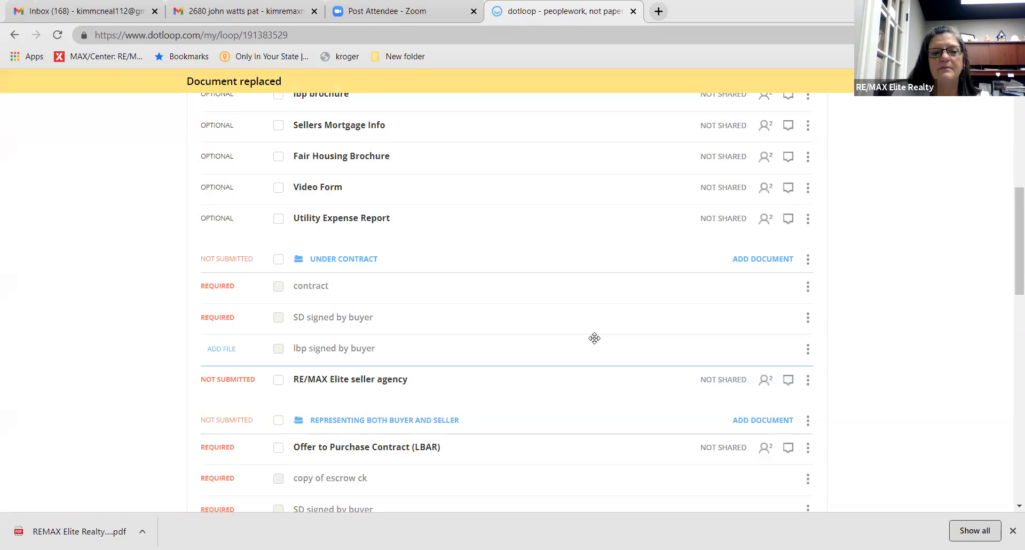
# Step: Review the loop's folders after the replacement and open the loop's details page from its title
pyautogui.scroll(-3, 594, 338)
pyautogui.scroll(5, 594, 338)
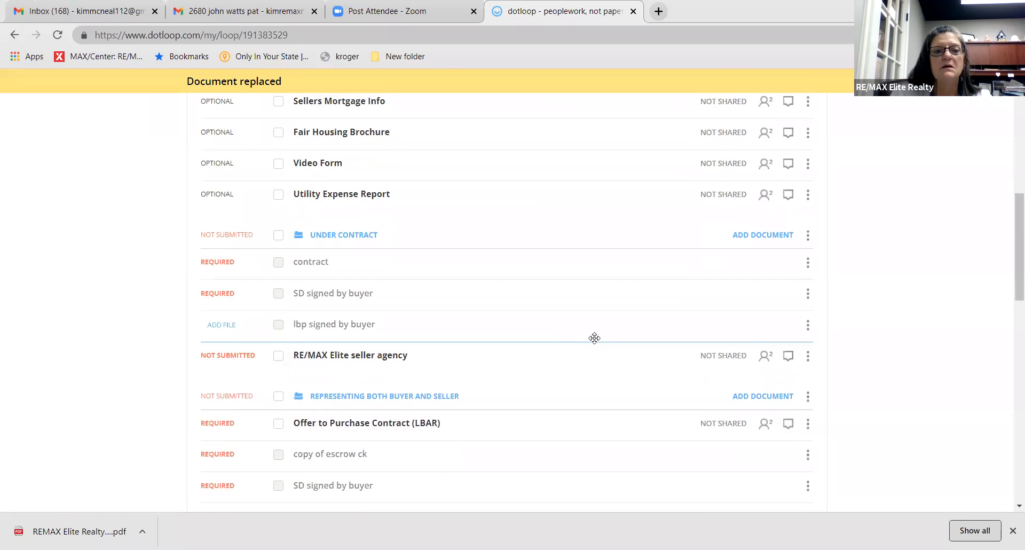
pyautogui.scroll(-5, 594, 341)
pyautogui.scroll(10, 591, 340)
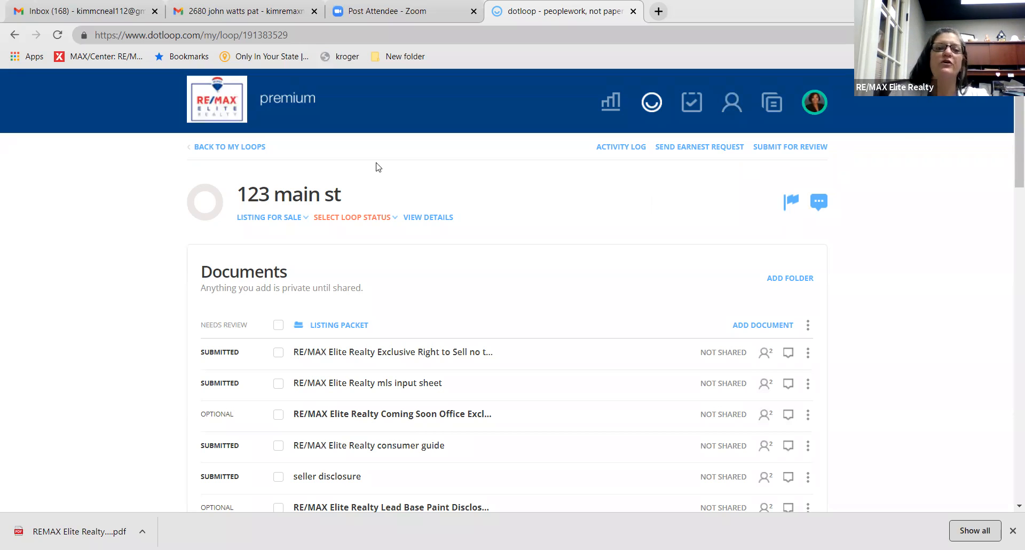
pyautogui.click(354, 198)
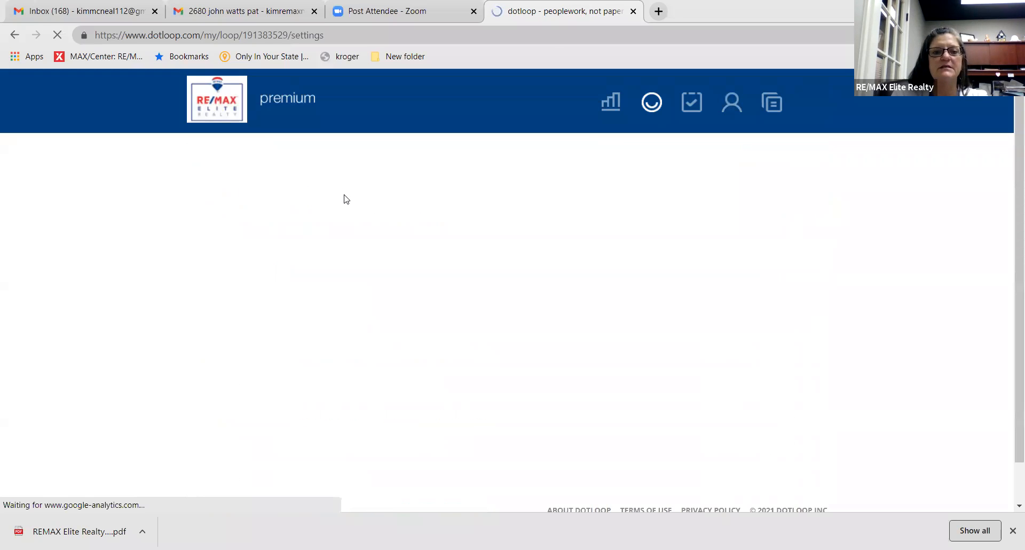
pyautogui.doubleClick(344, 195)
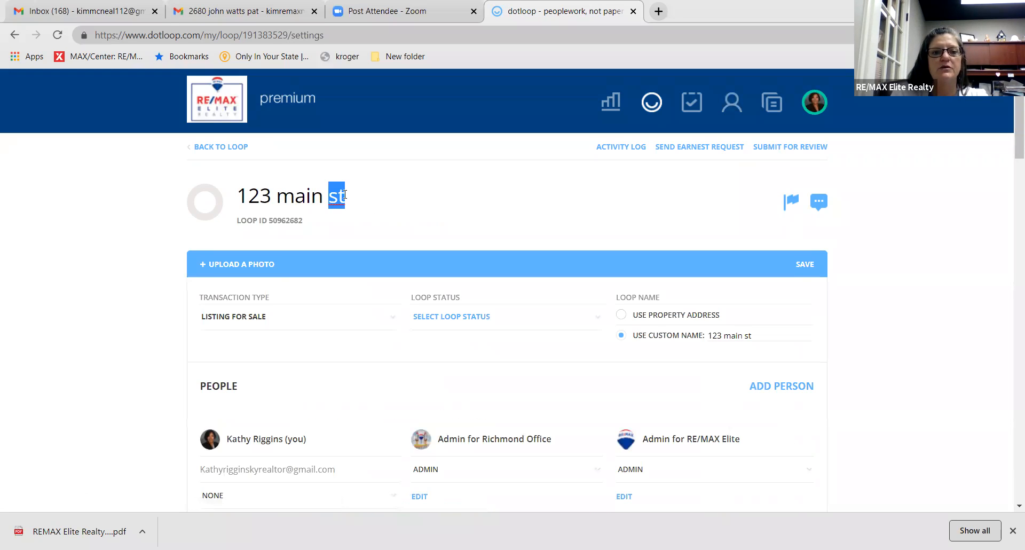
pyautogui.rightClick(344, 195)
pyautogui.click(384, 191)
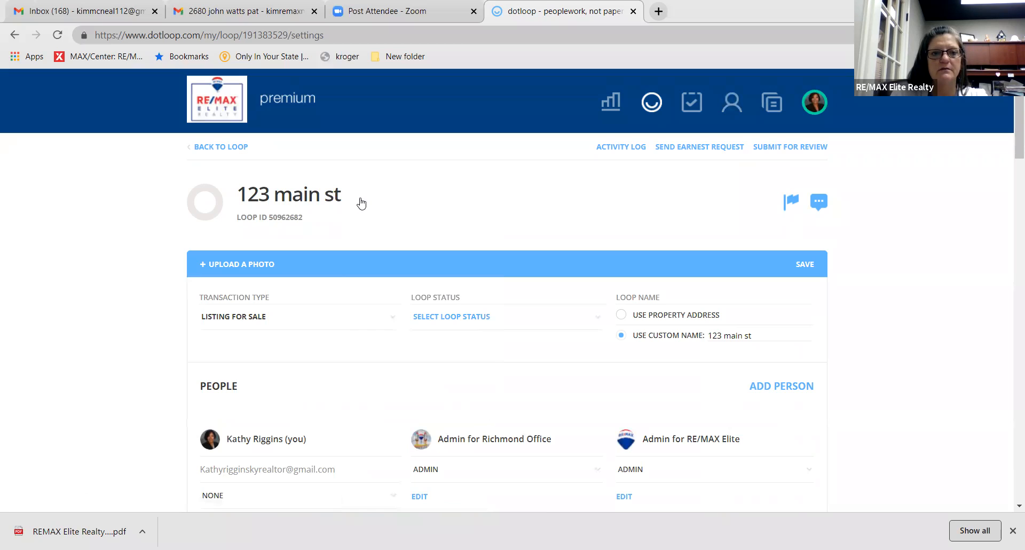
pyautogui.click(360, 198)
pyautogui.rightClick(360, 200)
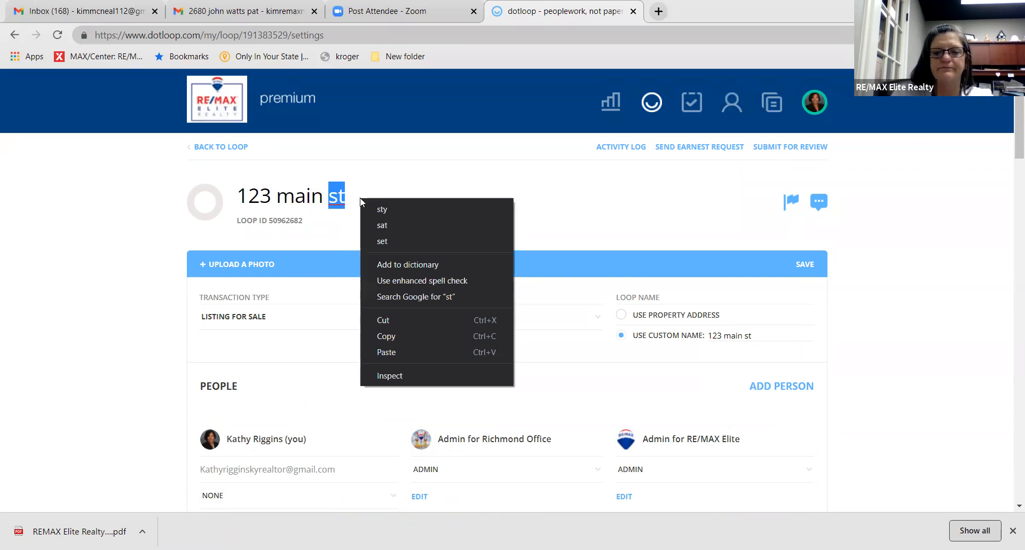
pyautogui.press('s')
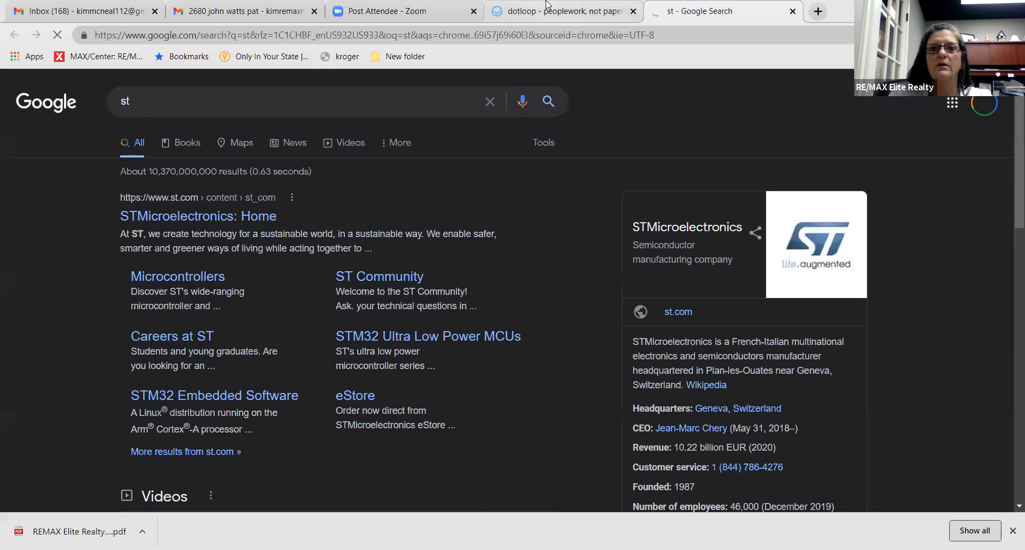
pyautogui.click(549, 9)
# Step: Append #1 to the end of the loop's name, save the change and return to the loop
pyautogui.click(366, 200)
pyautogui.click(356, 198)
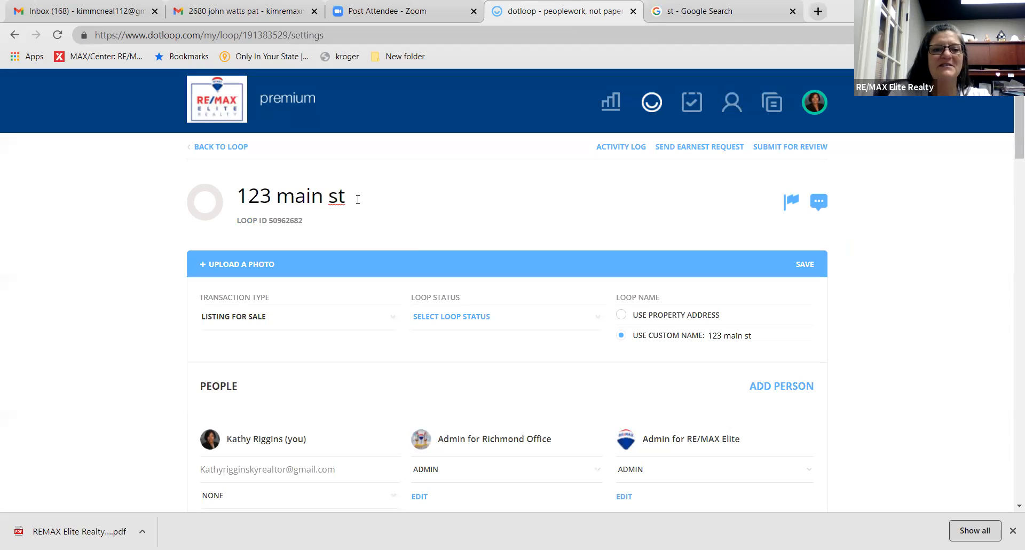
pyautogui.write('#1')
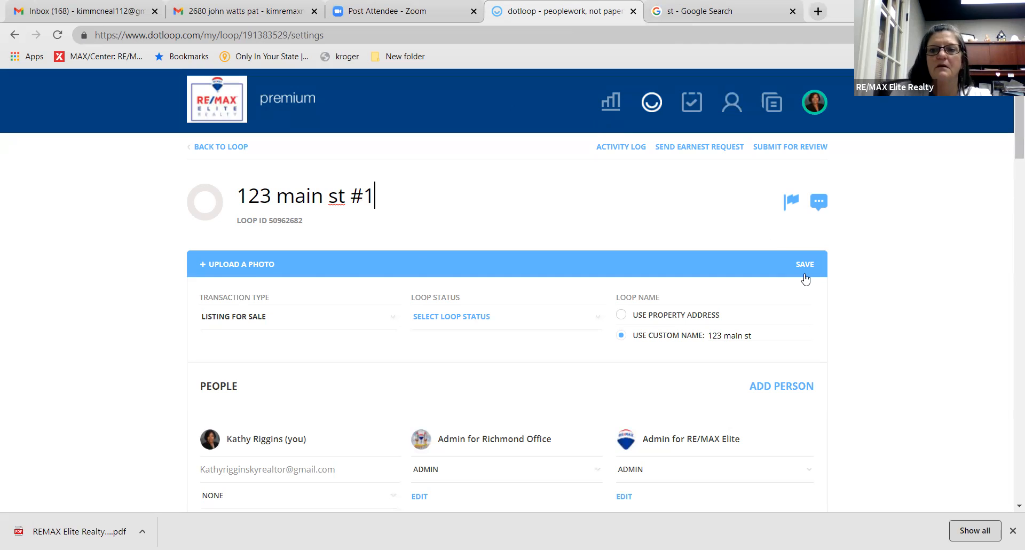
pyautogui.click(805, 277)
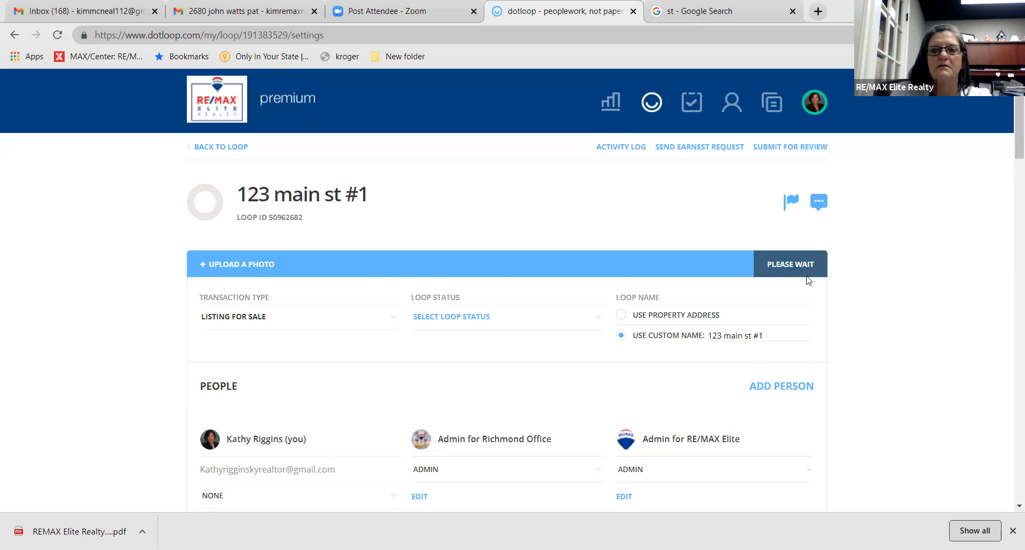
pyautogui.click(236, 151)
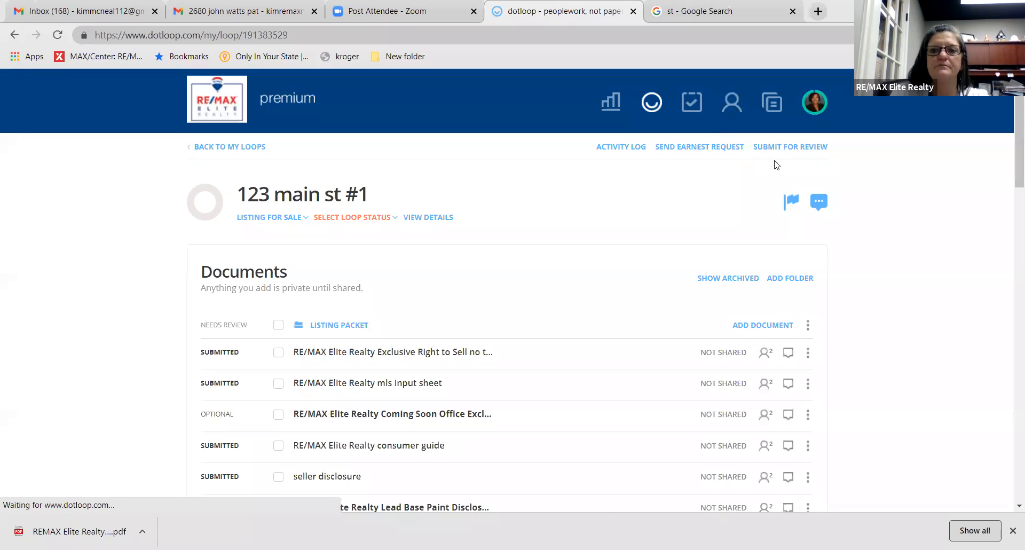
# Step: Start adding a new loop named with the same street address followed by #2 and continue to the template choice
pyautogui.click(652, 111)
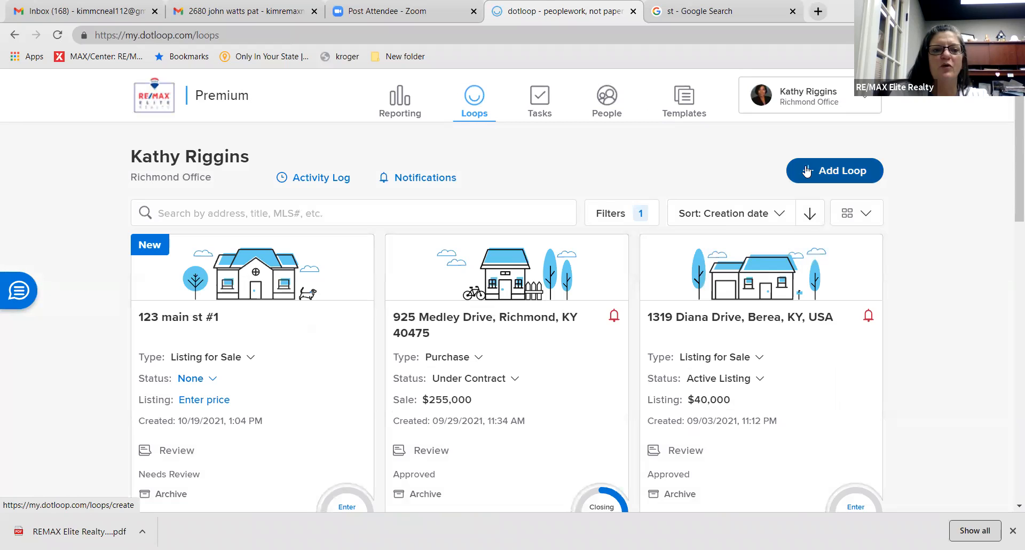
pyautogui.click(807, 171)
pyautogui.write('123 Main St #2')
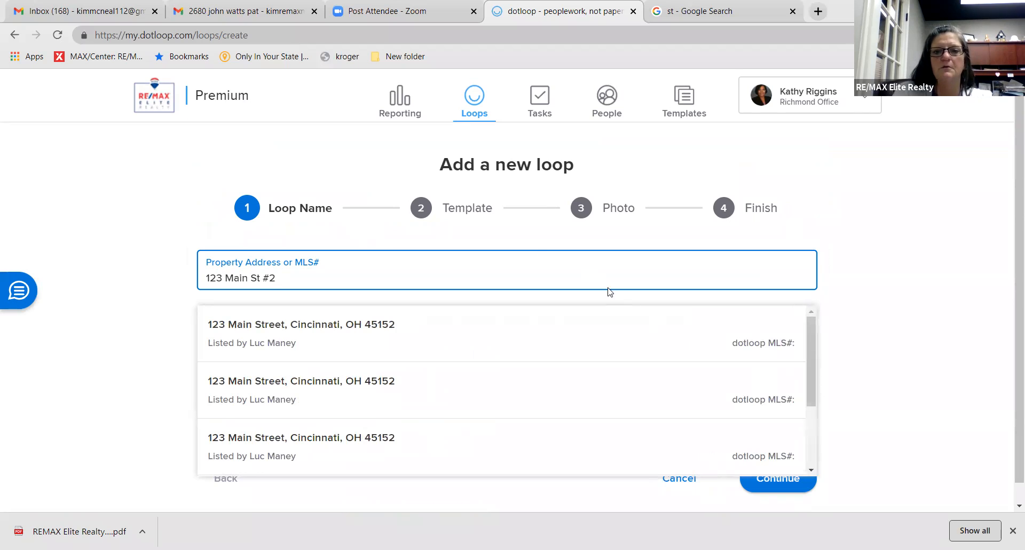
pyautogui.click(841, 445)
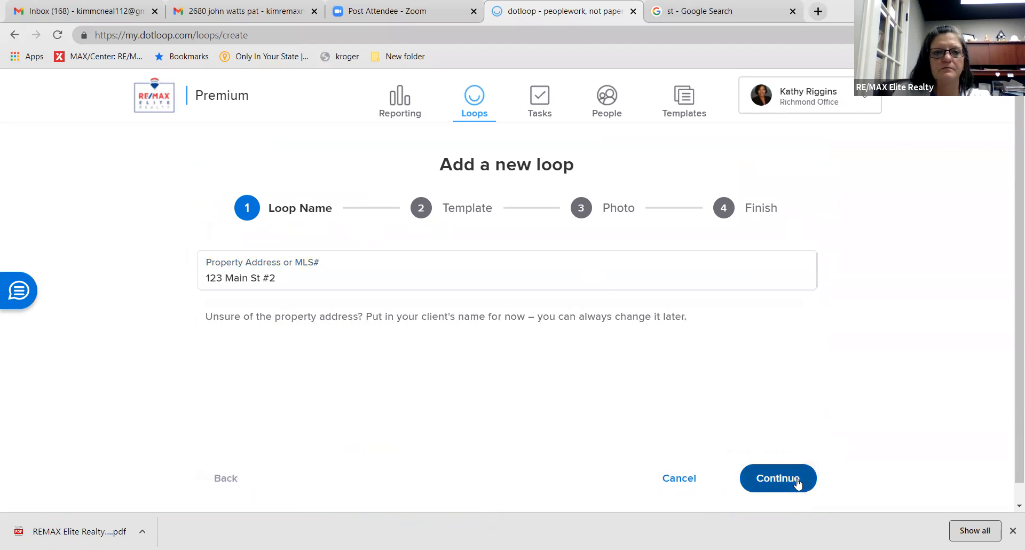
pyautogui.click(797, 484)
# Step: Apply the Residential Listing template, finish creating the loop without a photo and open the new loop
pyautogui.click(732, 286)
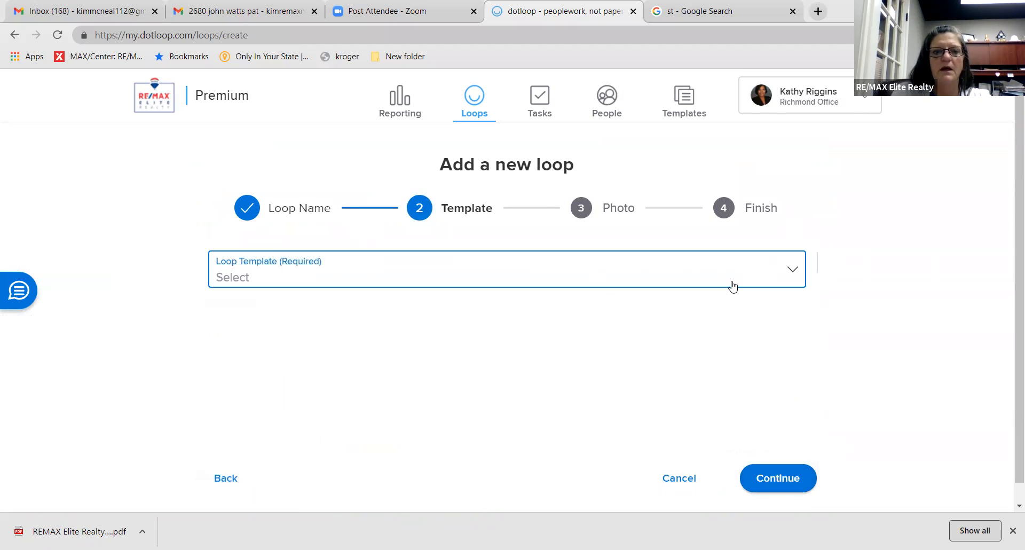
pyautogui.click(460, 308)
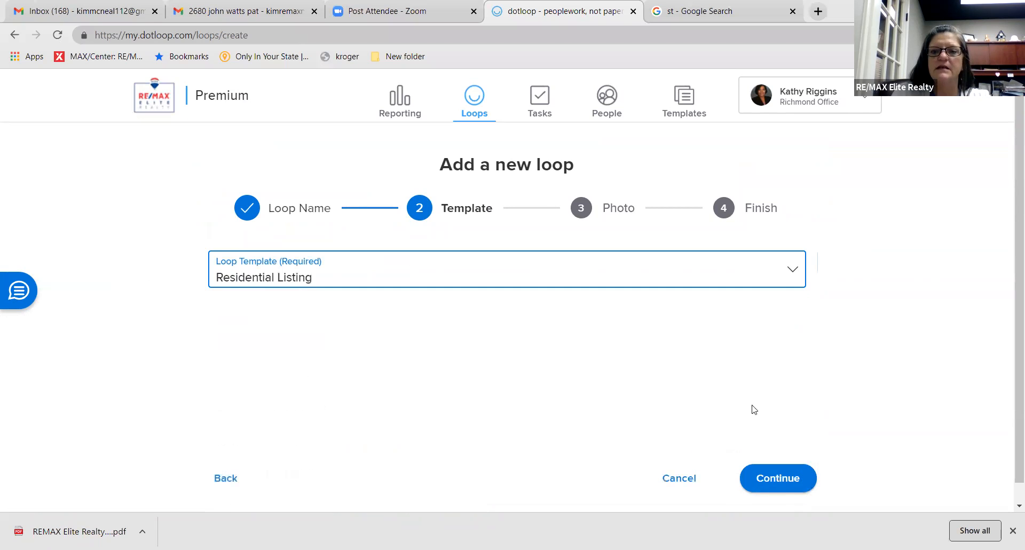
pyautogui.click(761, 471)
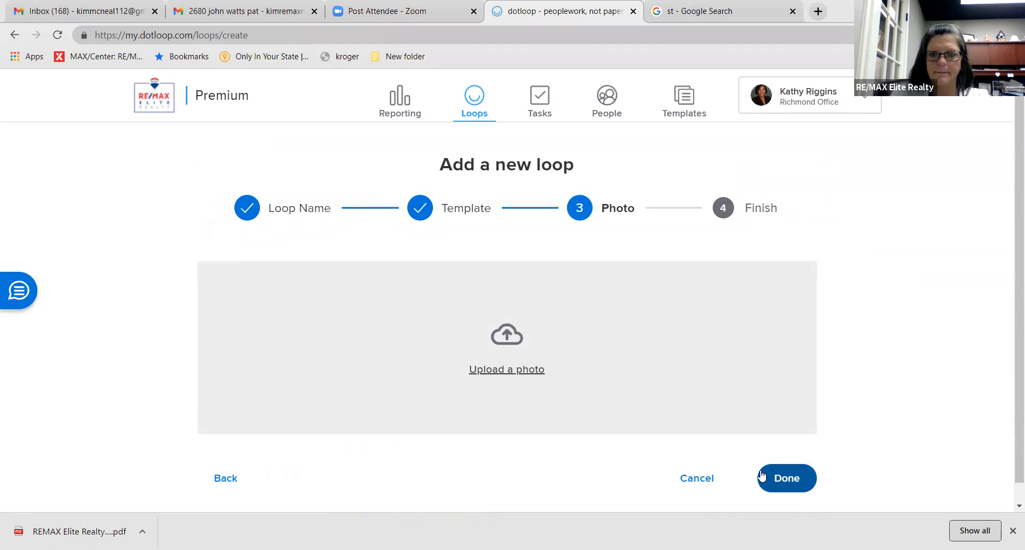
pyautogui.click(762, 475)
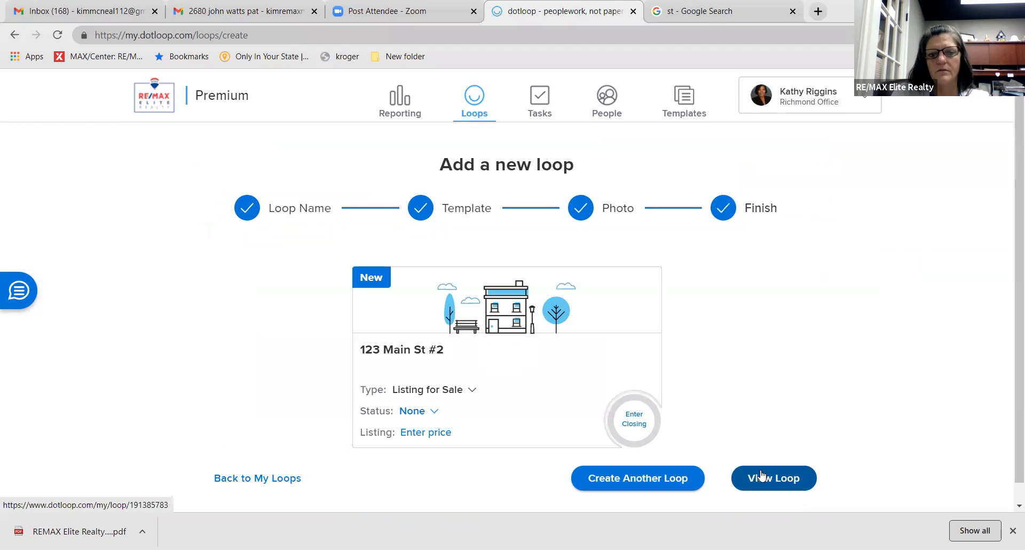
pyautogui.click(796, 481)
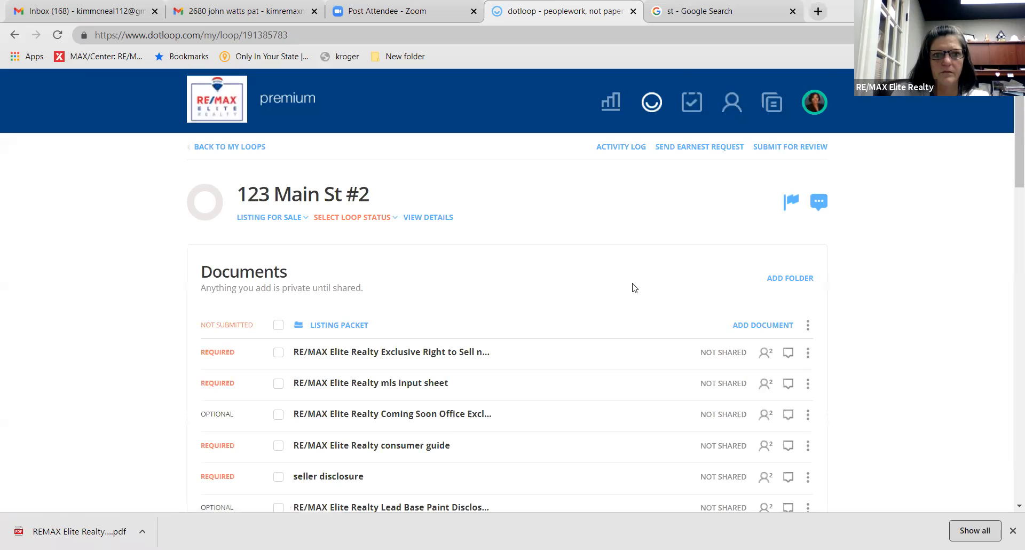
# Step: Set the new loop's status to Active Listing
pyautogui.scroll(-2, 634, 287)
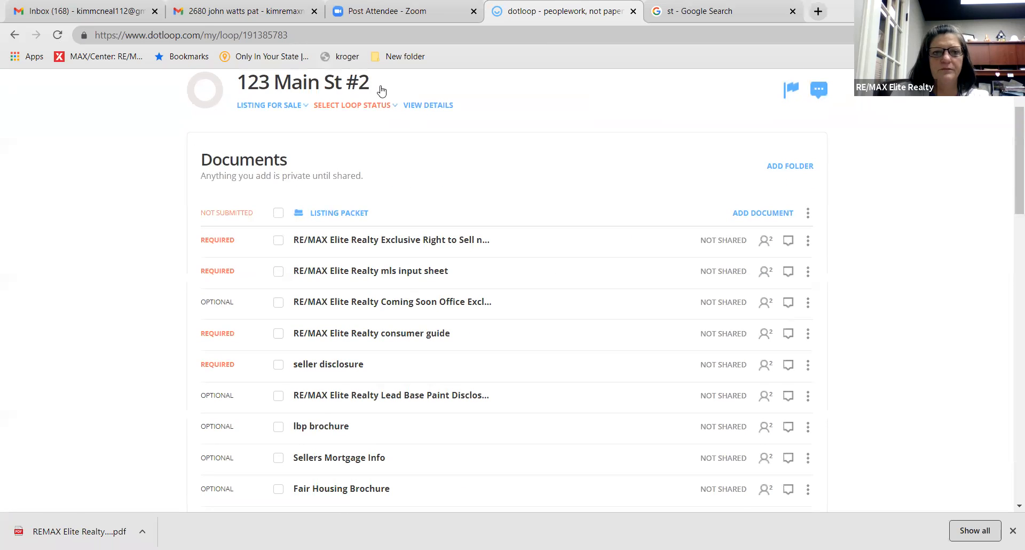
pyautogui.click(377, 106)
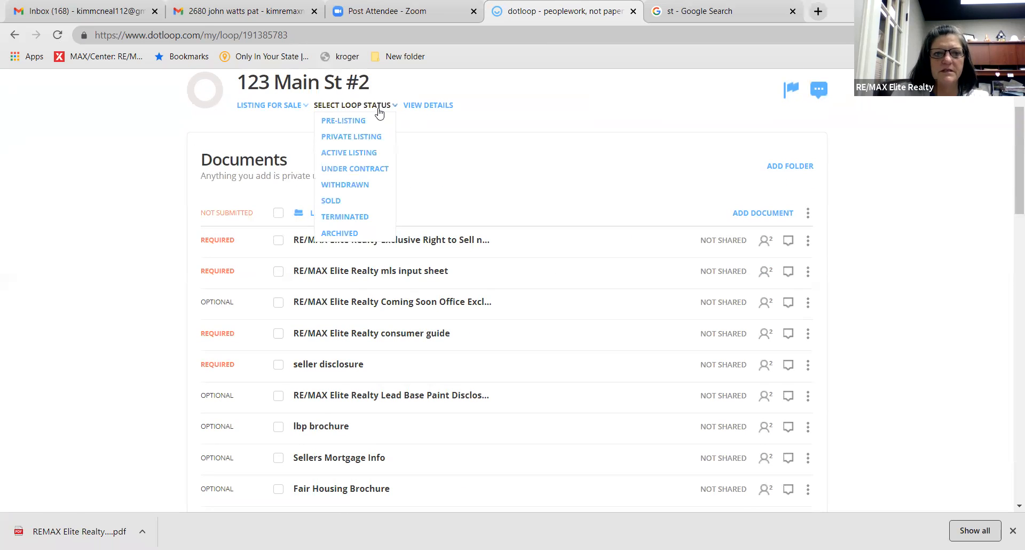
pyautogui.click(370, 153)
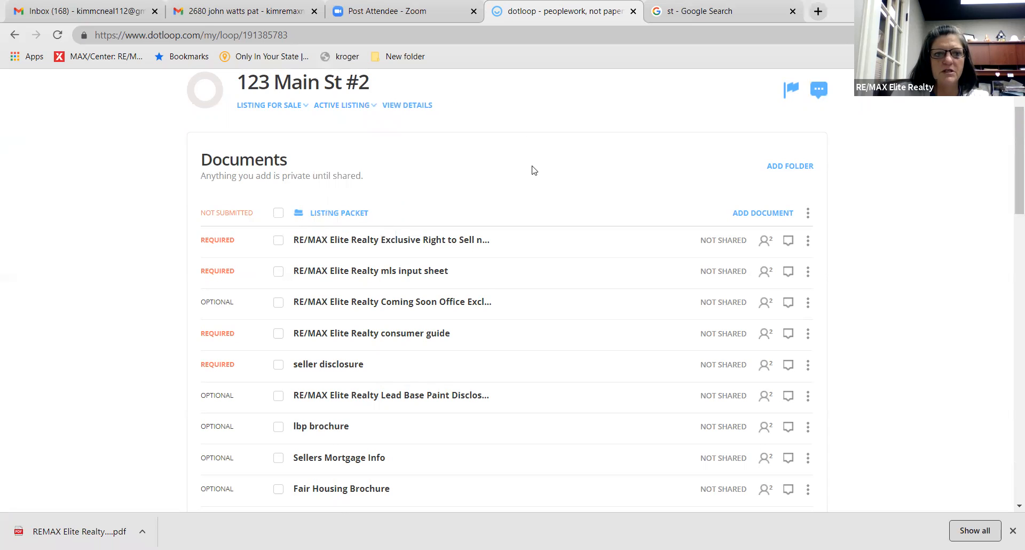
# Step: View the Exclusive Right to Sell contract in the Listing Packet without autofilling it, and return to the loop
pyautogui.click(337, 240)
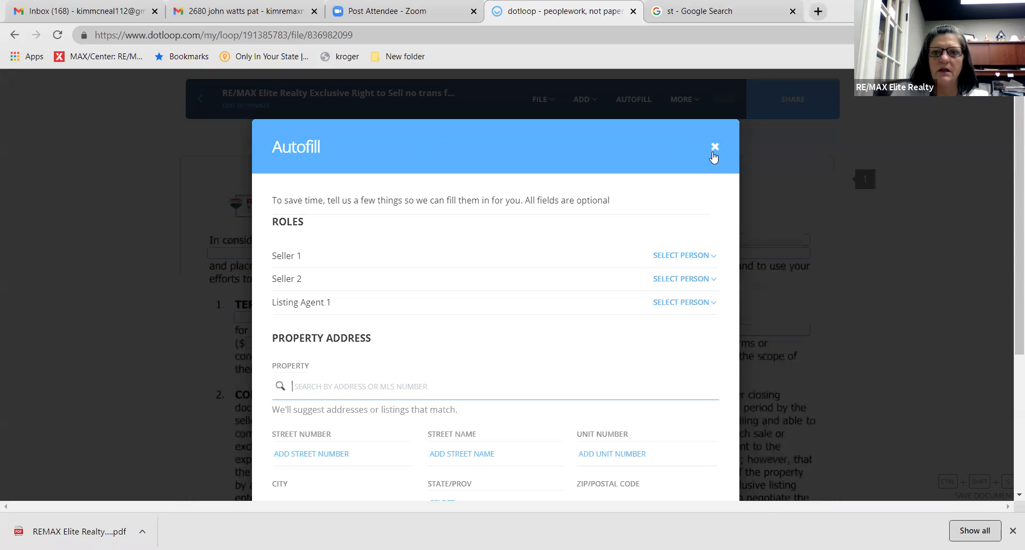
pyautogui.click(714, 146)
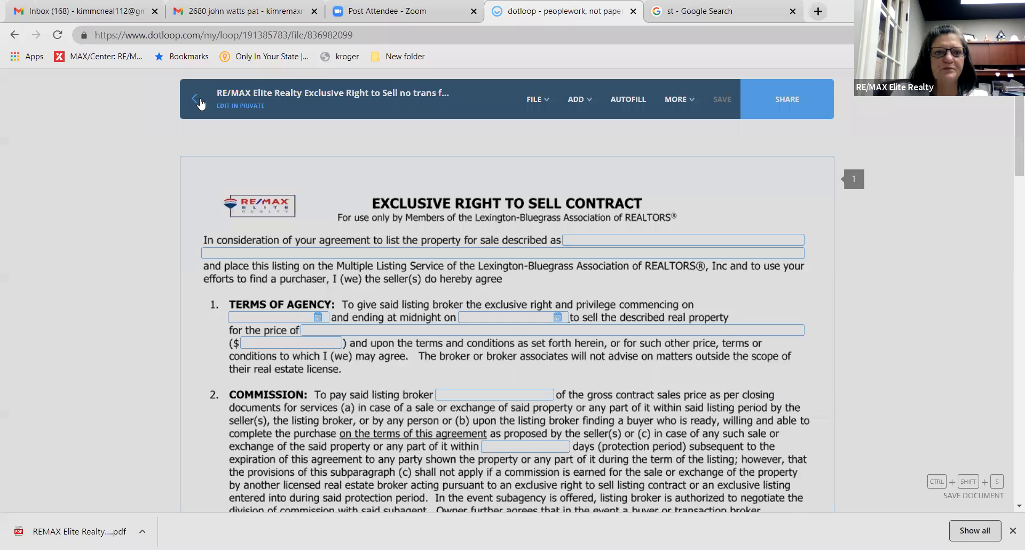
pyautogui.click(199, 100)
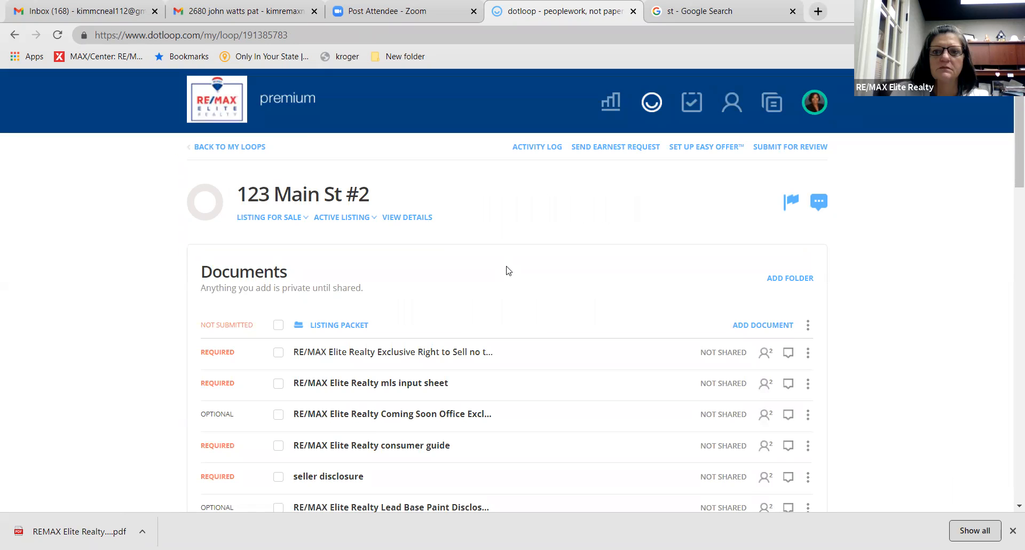
# Step: Examine the new loop's folders, their required and optional documents, and the People section
pyautogui.scroll(-10, 507, 271)
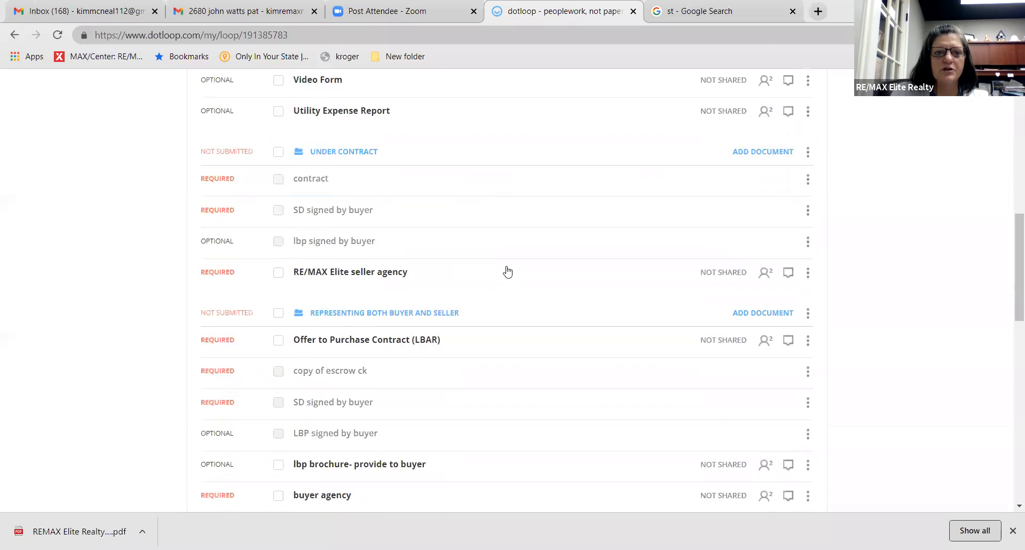
pyautogui.scroll(-10, 506, 271)
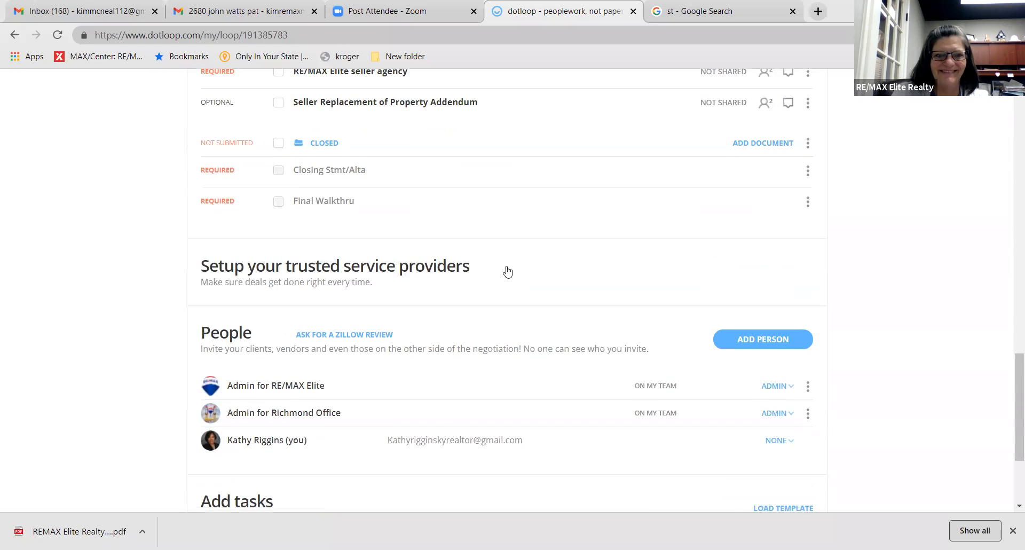
pyautogui.scroll(-3, 506, 271)
pyautogui.scroll(14, 506, 270)
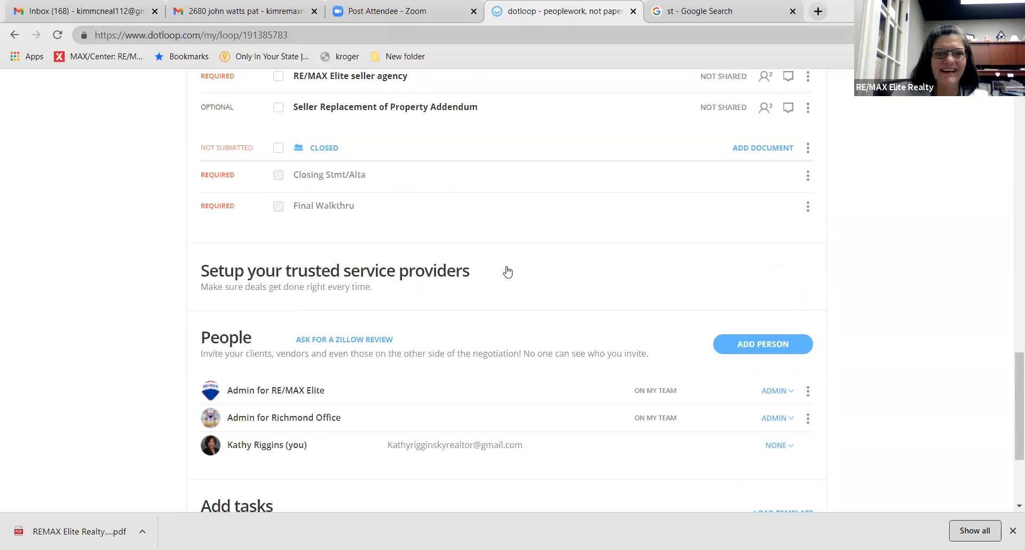
pyautogui.scroll(4, 506, 265)
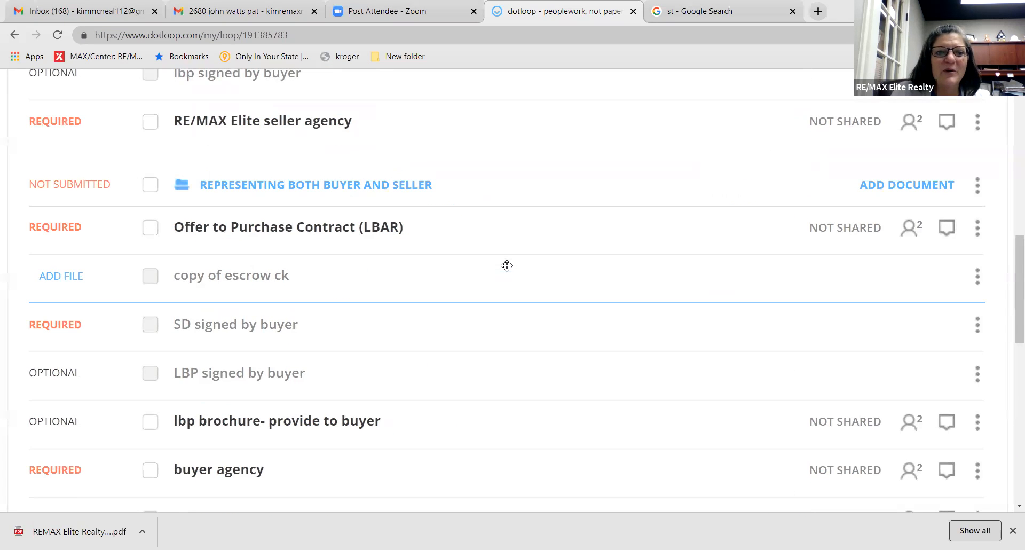
pyautogui.scroll(-1, 627, 165)
pyautogui.scroll(-2, 627, 165)
pyautogui.scroll(10, 625, 163)
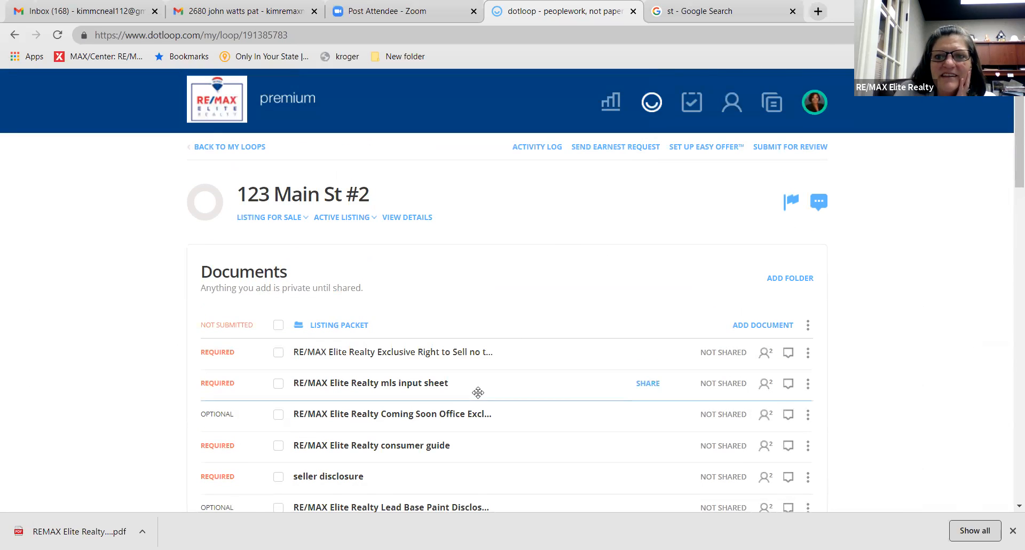
# Step: Select the lbp brochure, Sellers Mortgage Info, Fair Housing Brochure, Video Form and Utility Expense Report in the Listing Packet
pyautogui.scroll(-6, 721, 317)
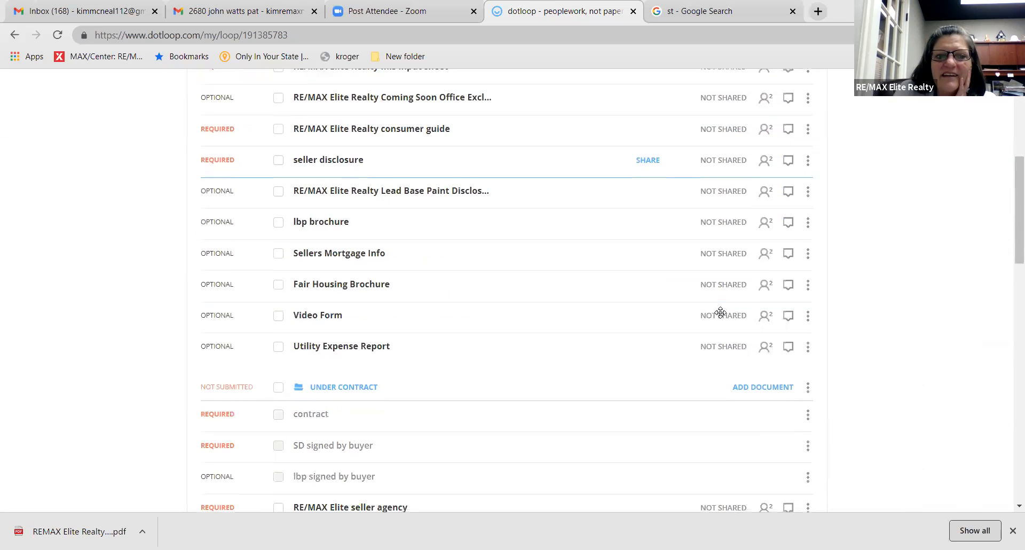
pyautogui.click(278, 344)
pyautogui.click(279, 315)
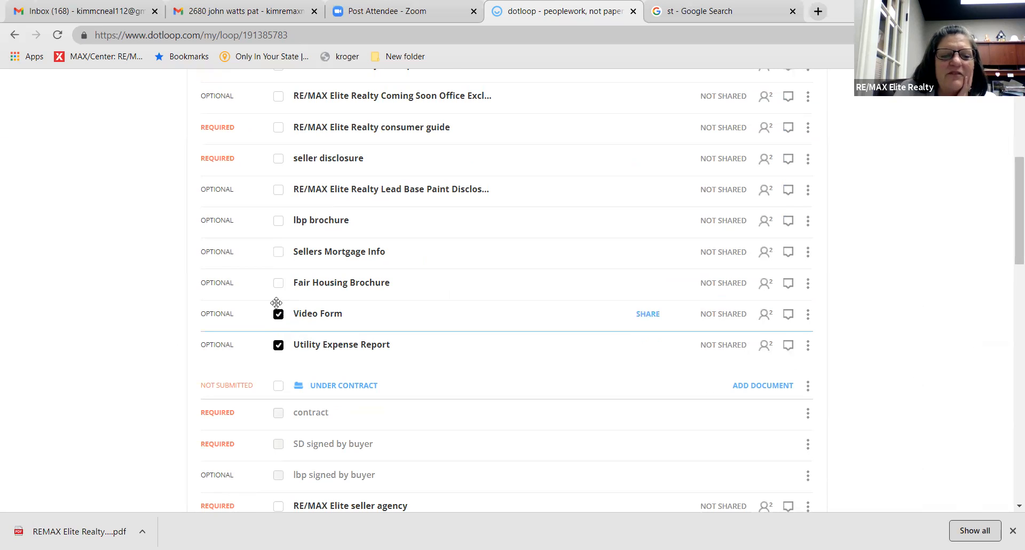
pyautogui.click(278, 283)
pyautogui.click(278, 251)
pyautogui.click(277, 222)
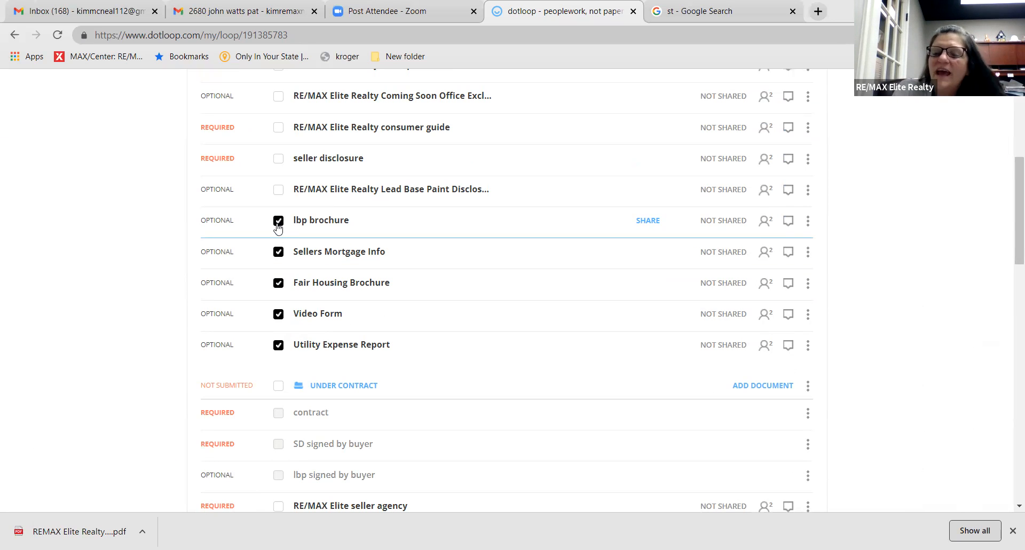
# Step: Look through the second loop's Listing Packet and remaining folders down to the People section with the five documents still selected
pyautogui.scroll(3, 278, 228)
pyautogui.scroll(3, 277, 228)
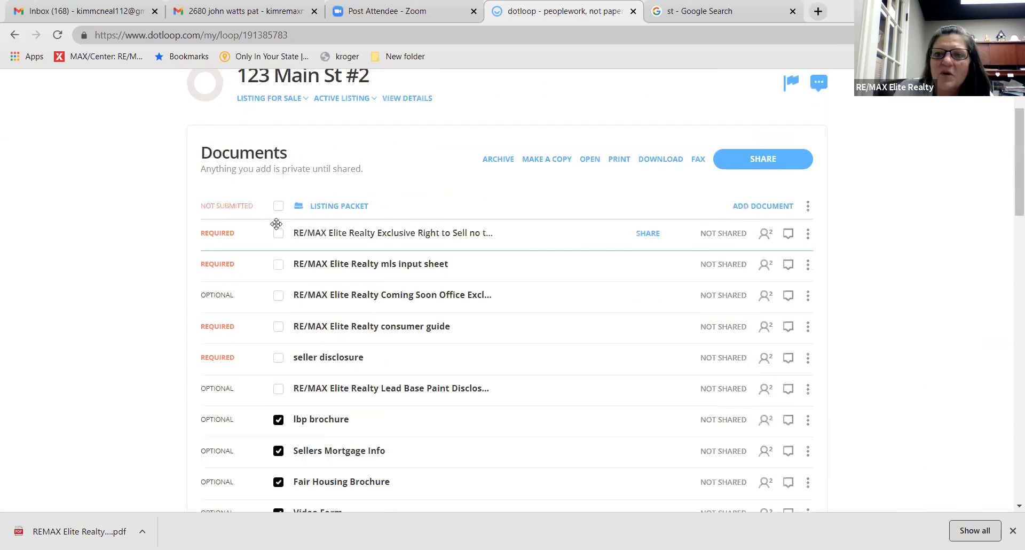
pyautogui.scroll(-8, 277, 228)
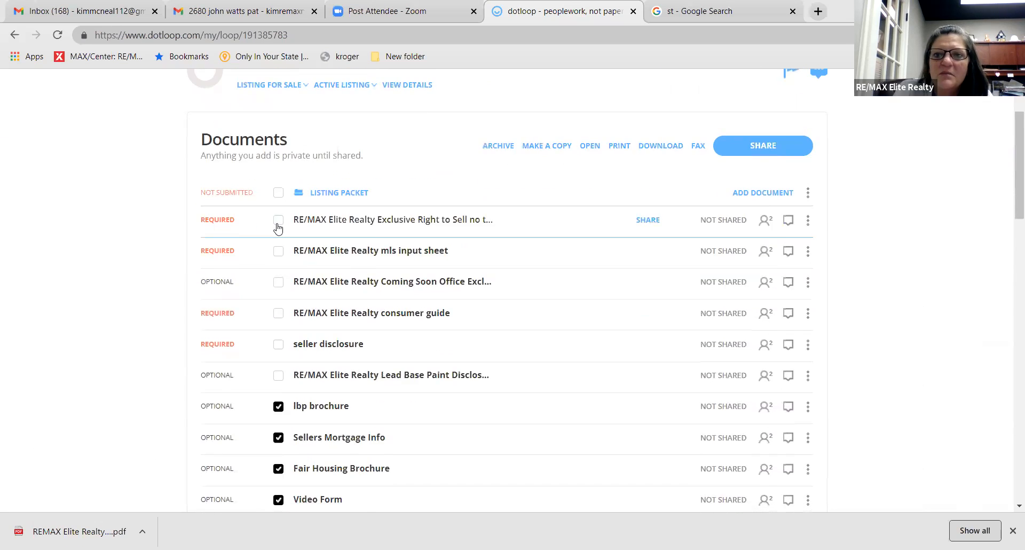
pyautogui.scroll(-9, 276, 224)
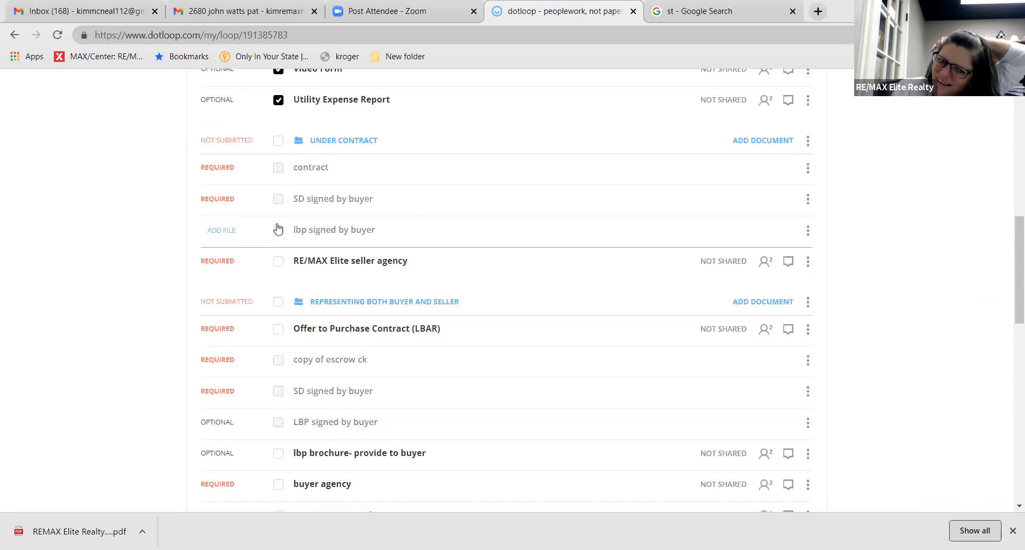
pyautogui.scroll(-7, 276, 224)
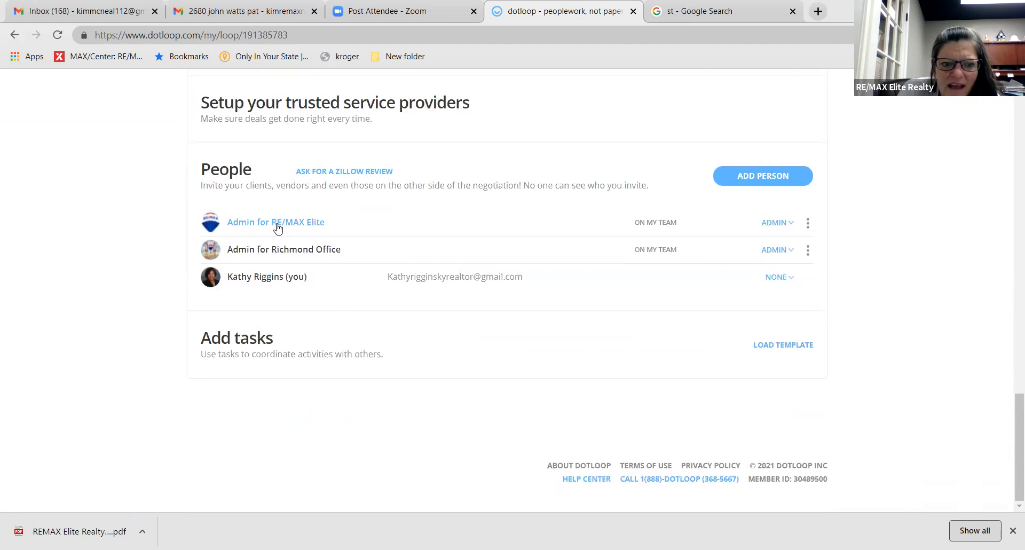
pyautogui.scroll(3, 277, 228)
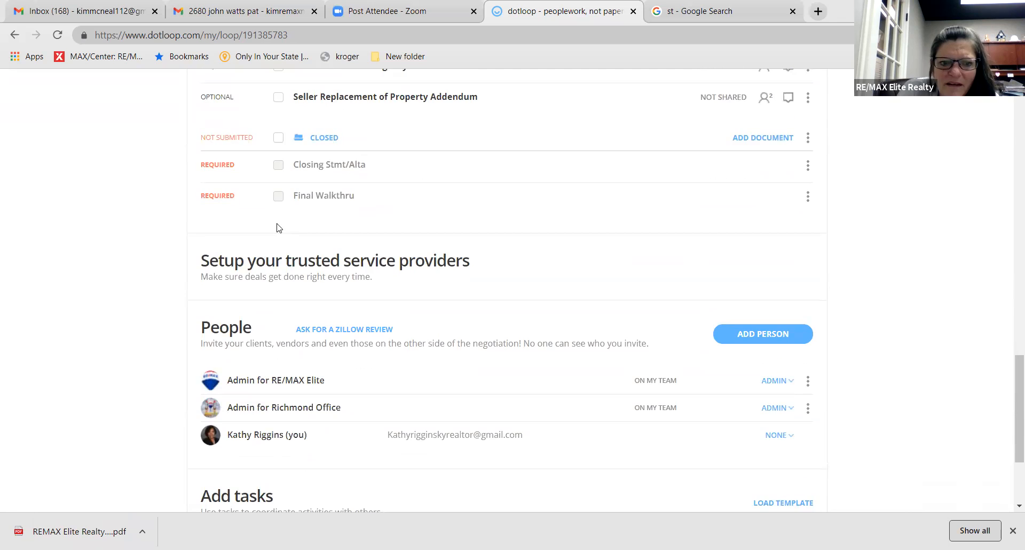
pyautogui.scroll(2, 276, 228)
pyautogui.scroll(12, 277, 228)
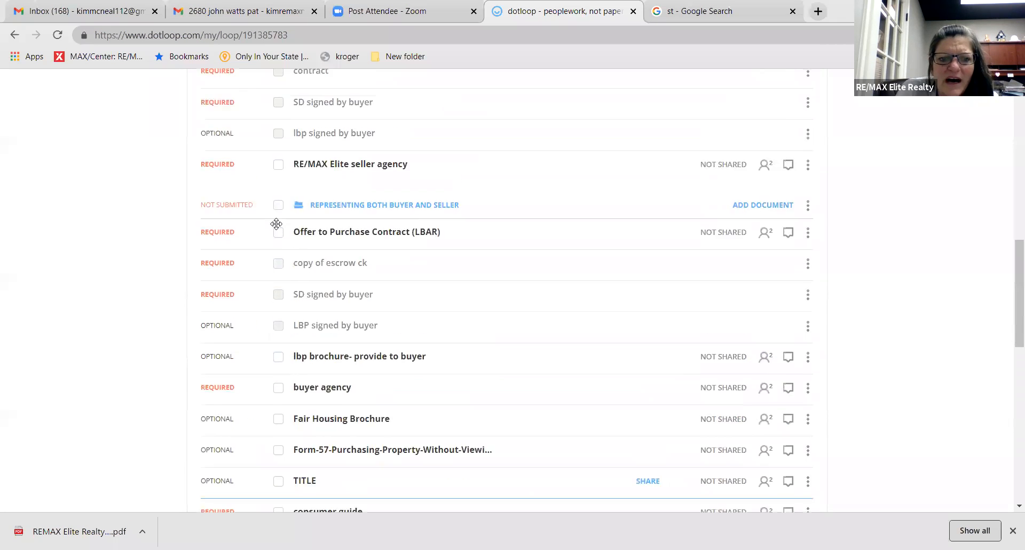
pyautogui.scroll(8, 277, 228)
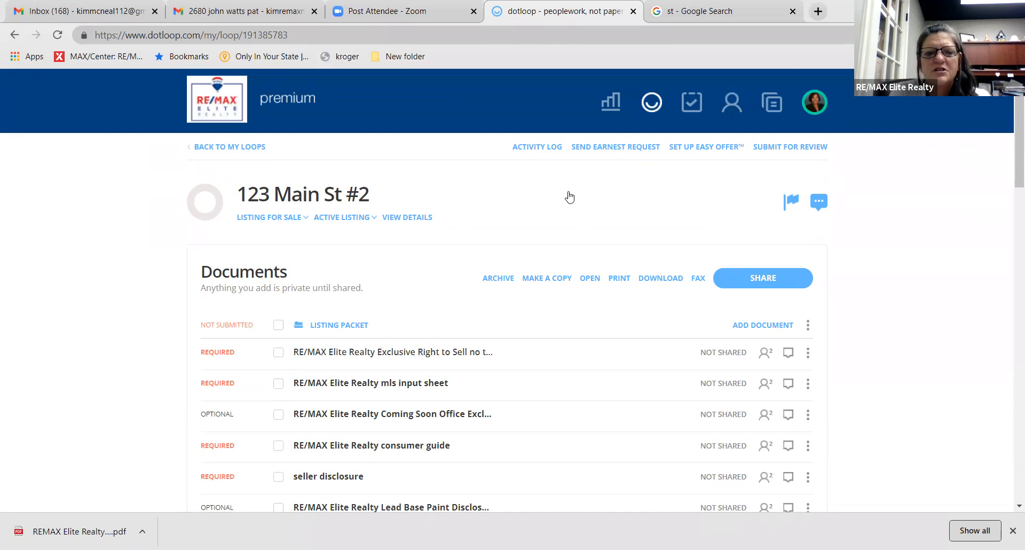
pyautogui.scroll(-4, 569, 197)
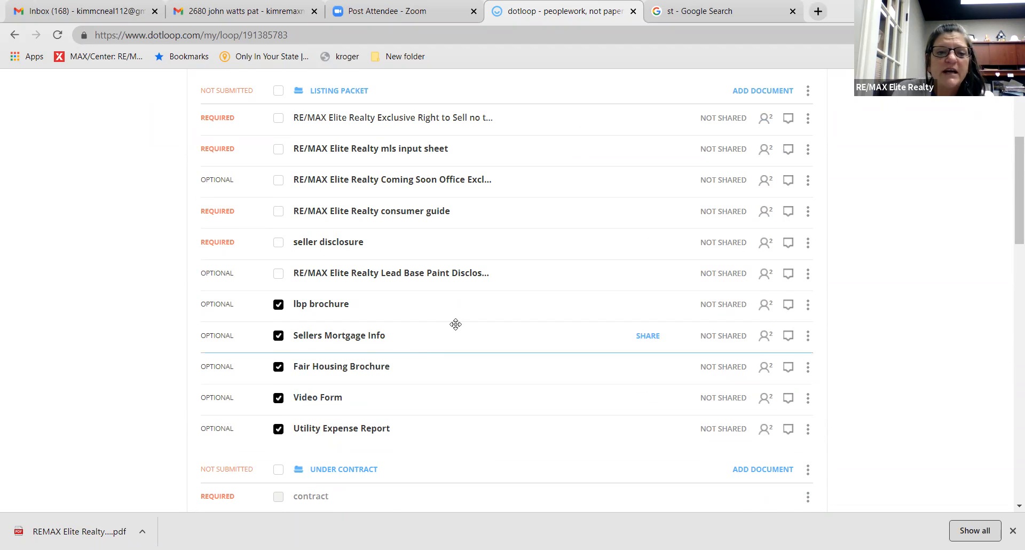
# Step: Download the five selected documents as one combined PDF and save it to the Desktop as Multiple Documents
pyautogui.scroll(3, 450, 323)
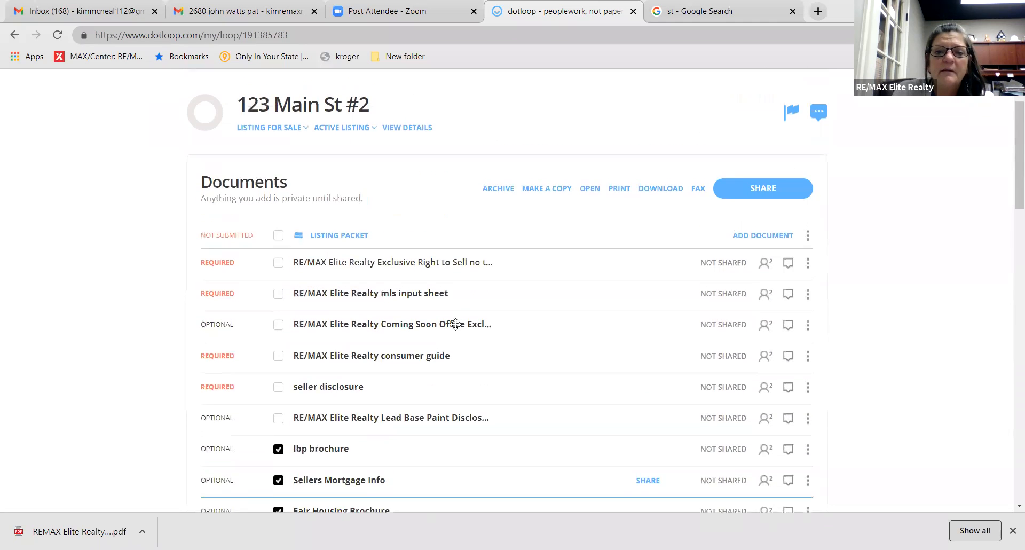
pyautogui.click(660, 194)
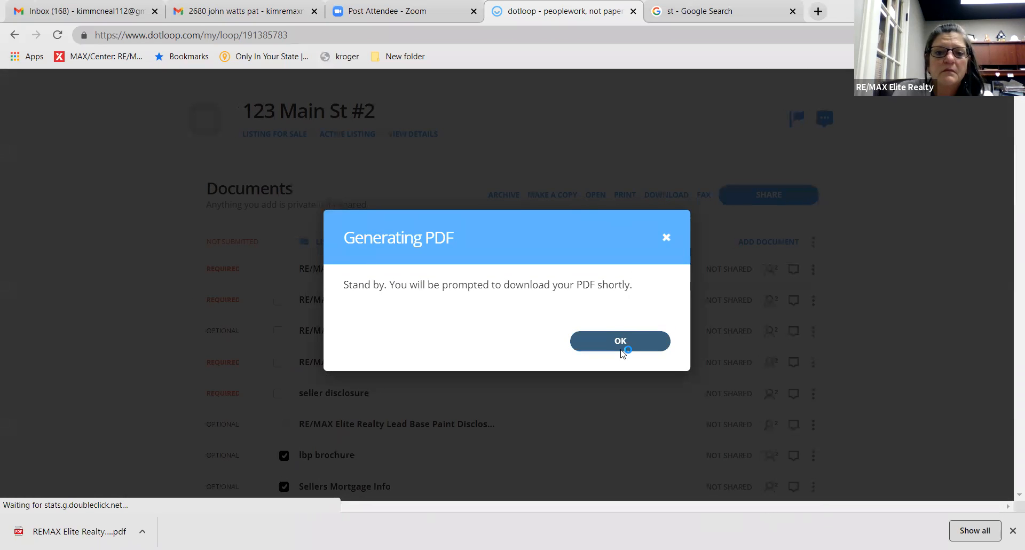
pyautogui.click(621, 351)
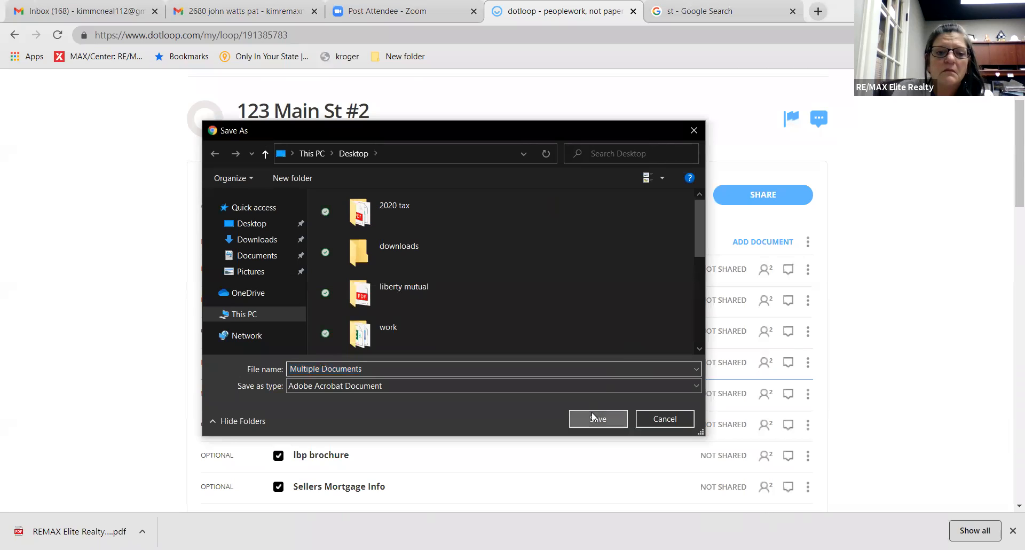
pyautogui.click(591, 412)
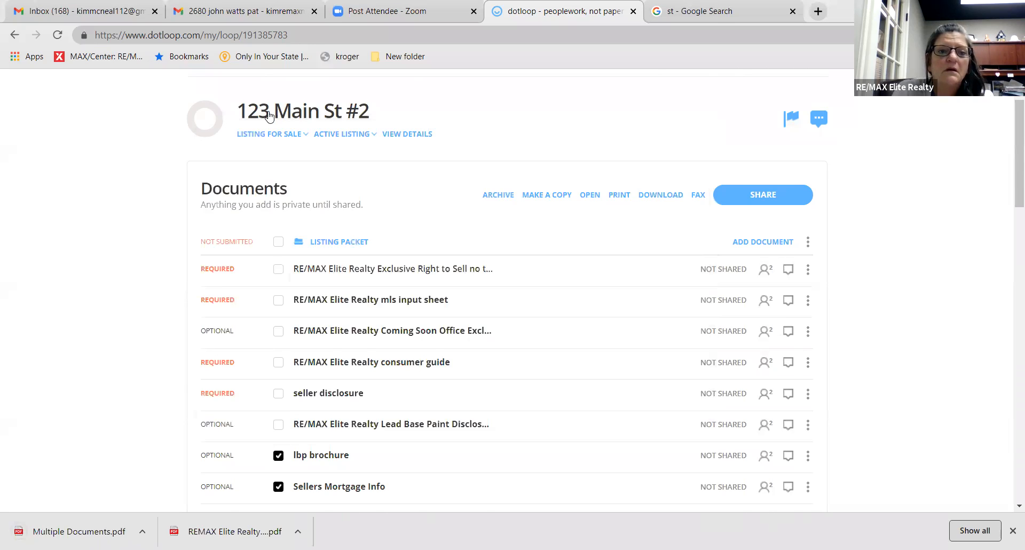
# Step: Open the first loop (#1) from the loops list and add the Multiple Documents PDF to its Listing Packet folder
pyautogui.scroll(2, 240, 148)
pyautogui.click(240, 147)
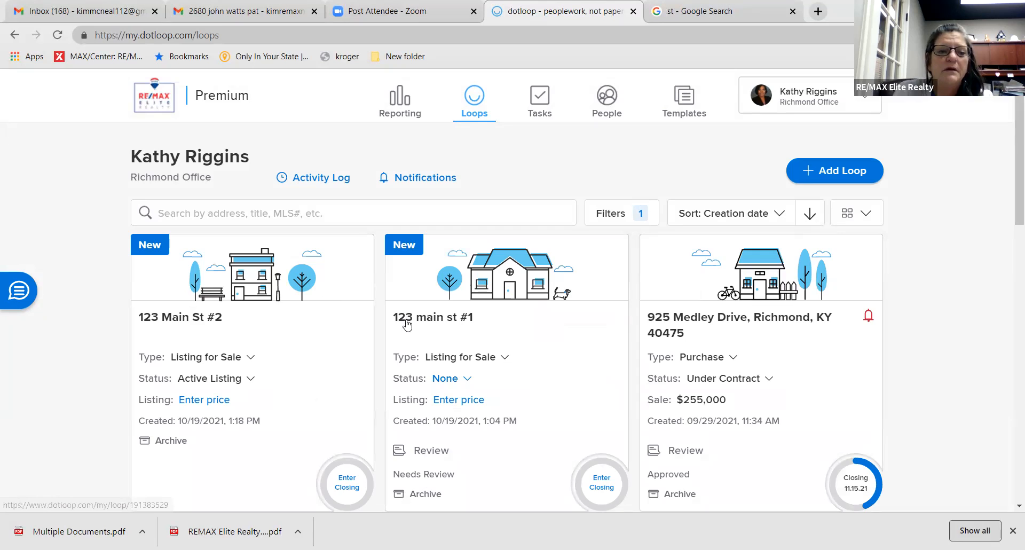
pyautogui.click(405, 320)
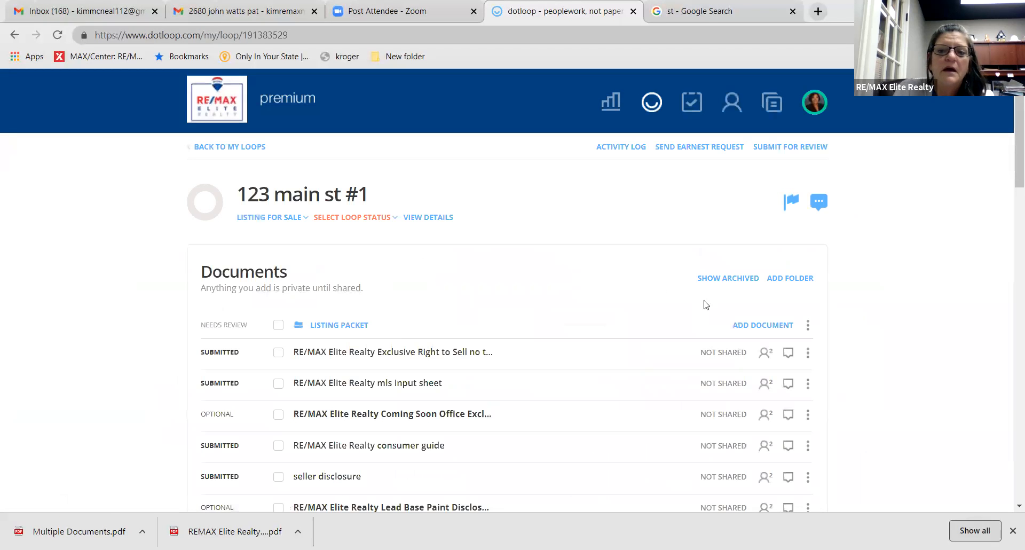
pyautogui.click(748, 329)
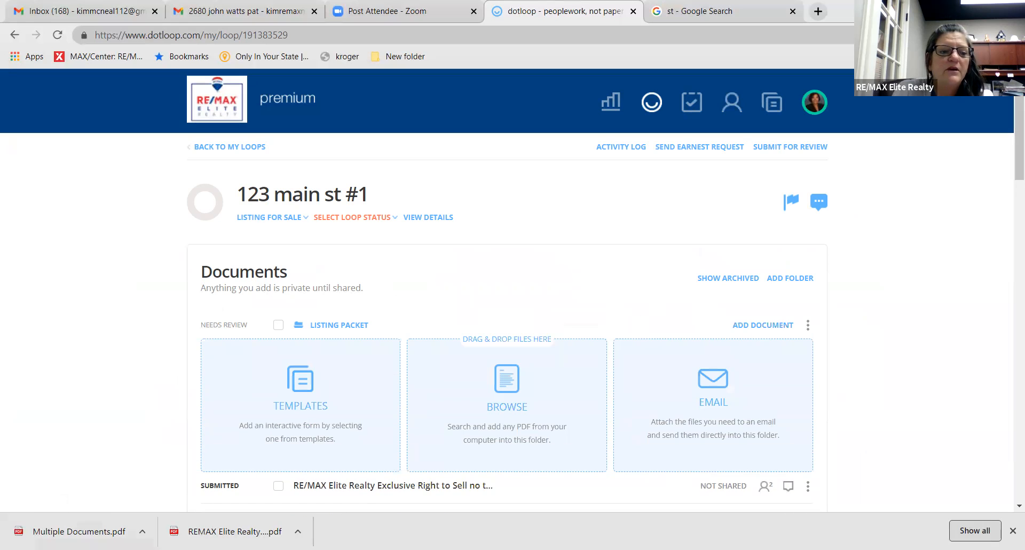
pyautogui.moveTo(408, 380); pyautogui.dragTo(407, 380)
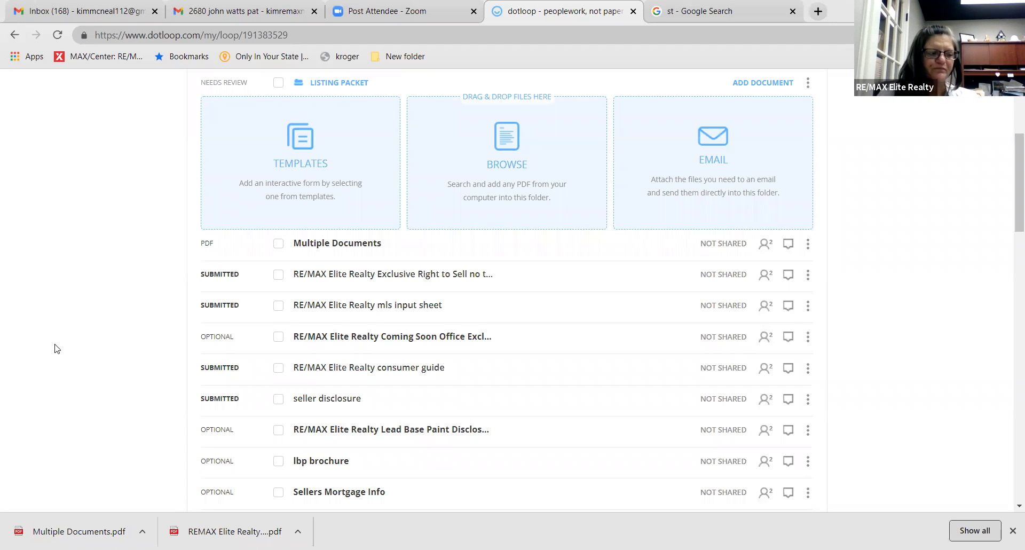
# Step: Set the first loop's status to Active Listing and switch it to Under Contract
pyautogui.scroll(2, 56, 348)
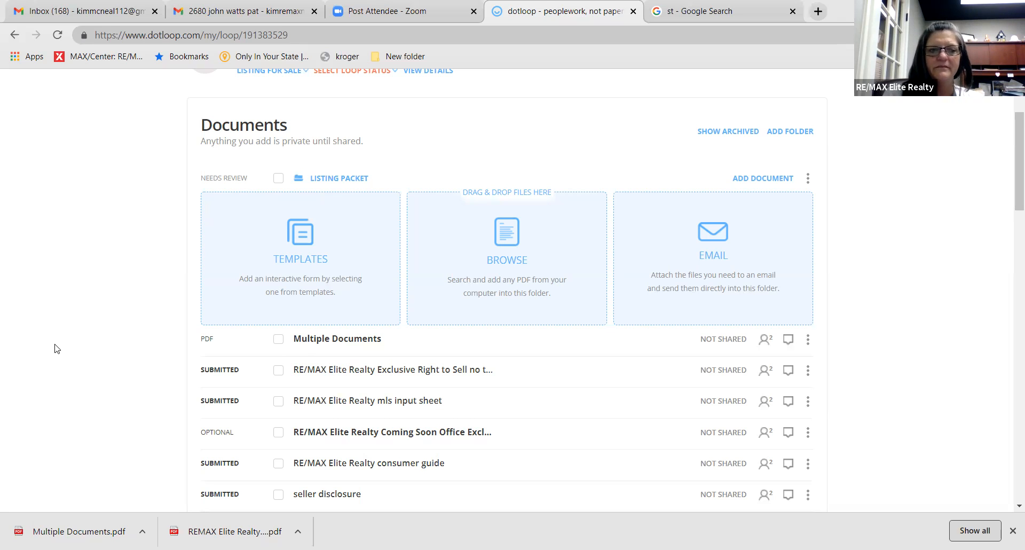
pyautogui.scroll(3, 56, 348)
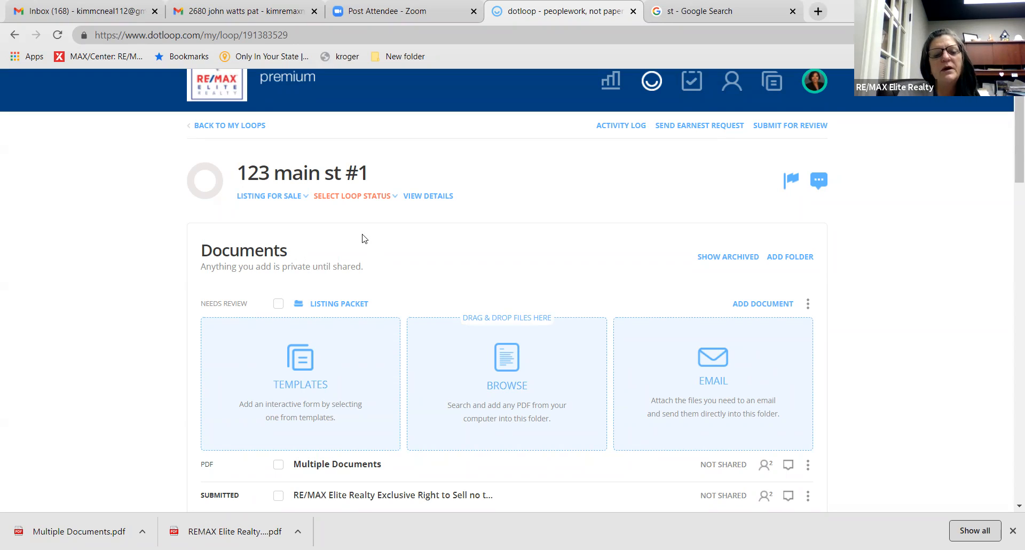
pyautogui.click(356, 197)
pyautogui.click(356, 199)
pyautogui.click(357, 198)
pyautogui.click(357, 199)
pyautogui.click(357, 198)
pyautogui.click(375, 198)
pyautogui.click(374, 197)
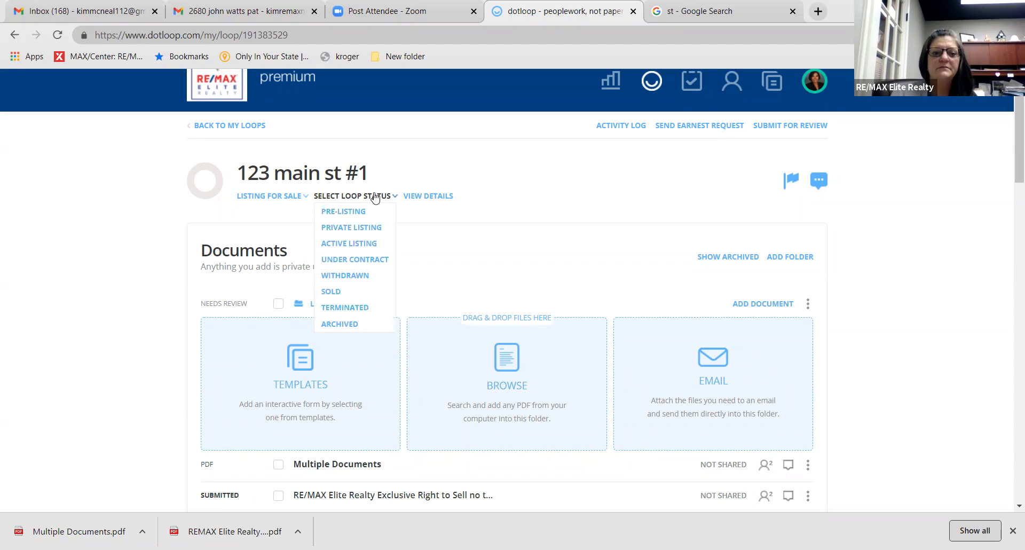
pyautogui.click(367, 244)
pyautogui.click(363, 199)
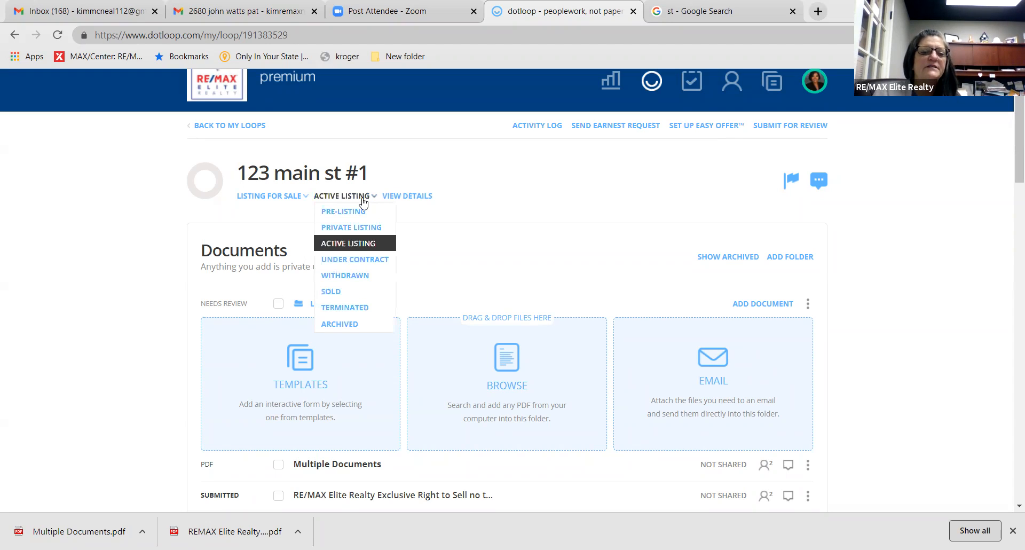
pyautogui.click(364, 259)
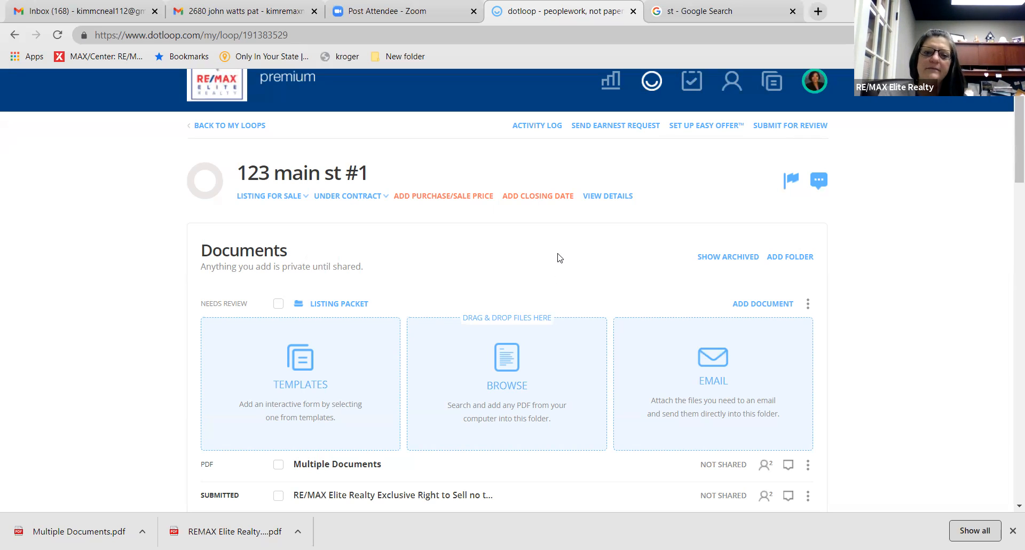
# Step: Archive the optional RE/MAX Elite Realty Coming Soon Office Exclusive form in the Listing Packet
pyautogui.scroll(-3, 675, 229)
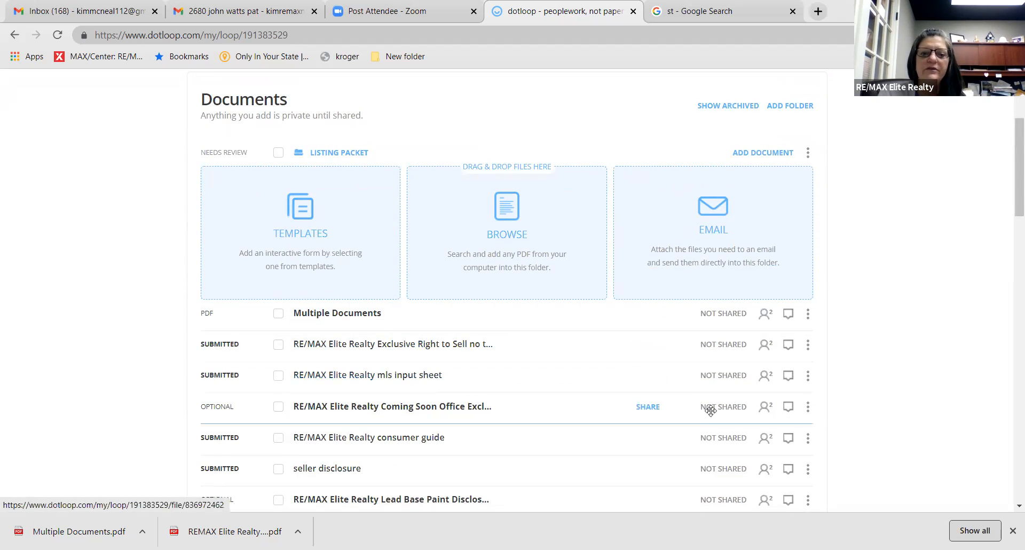
pyautogui.click(807, 411)
pyautogui.scroll(-2, 807, 414)
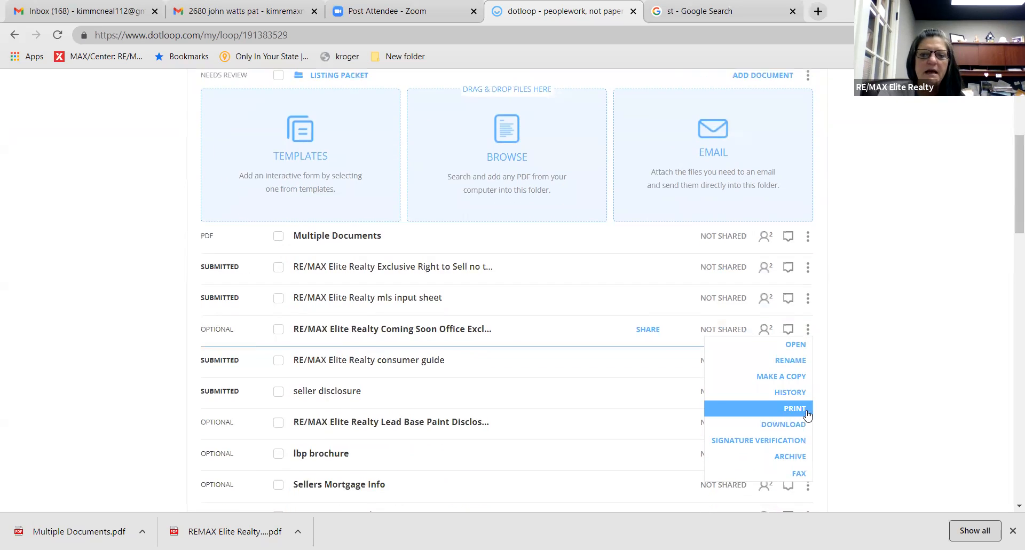
pyautogui.click(791, 457)
pyautogui.scroll(-2, 791, 460)
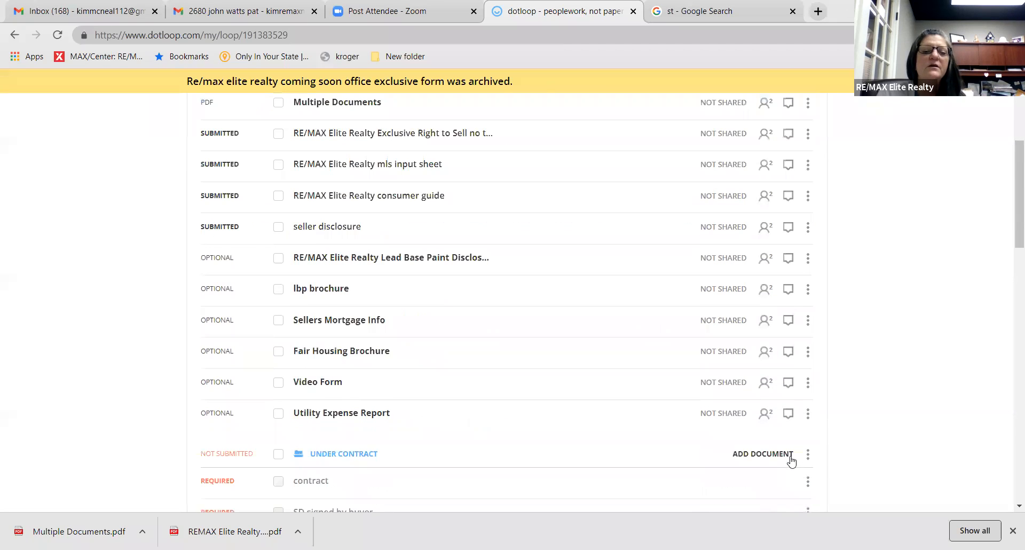
# Step: Show the loop's archived documents, look through the Listing Packet, and hide them again
pyautogui.scroll(4, 791, 460)
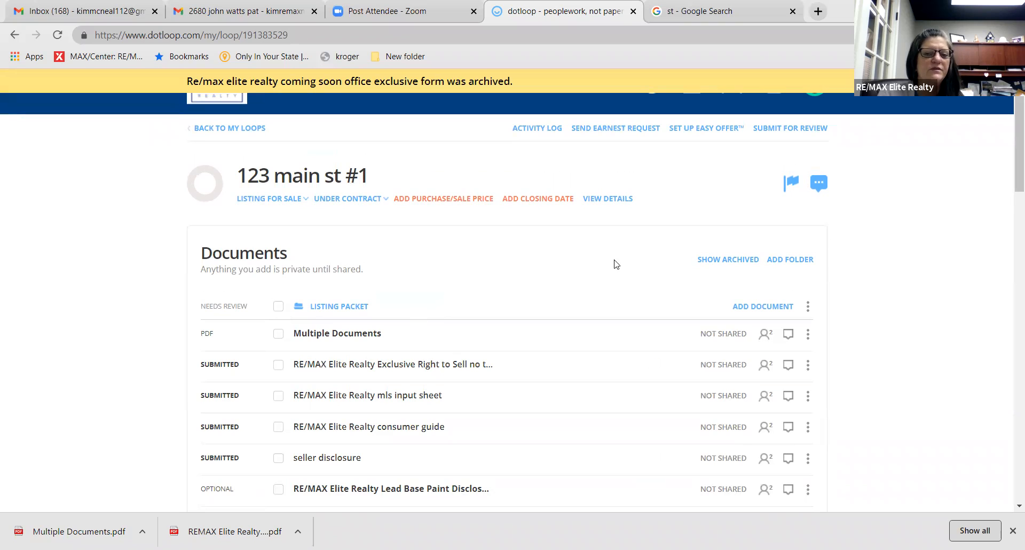
pyautogui.click(734, 260)
pyautogui.scroll(-3, 733, 262)
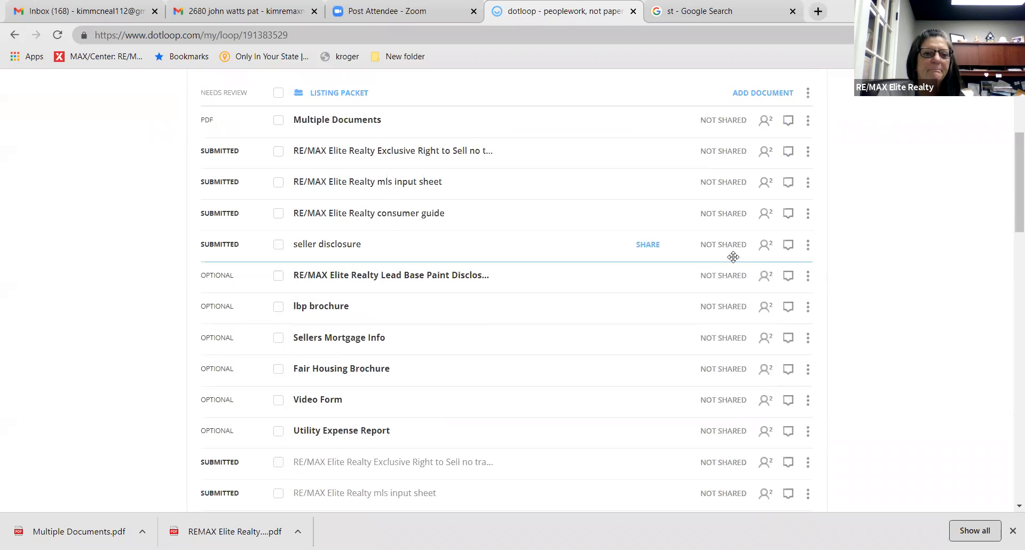
pyautogui.scroll(2, 732, 257)
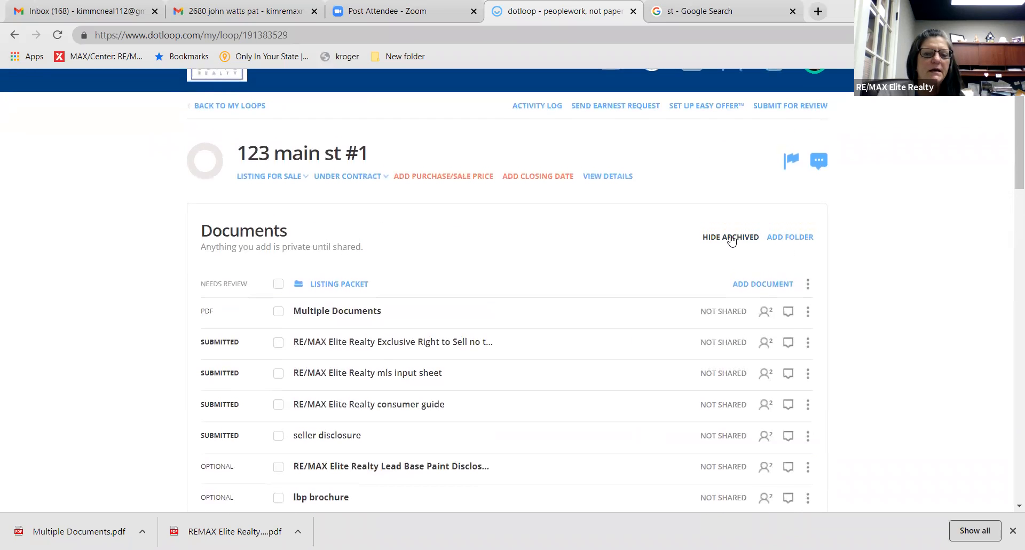
pyautogui.click(731, 239)
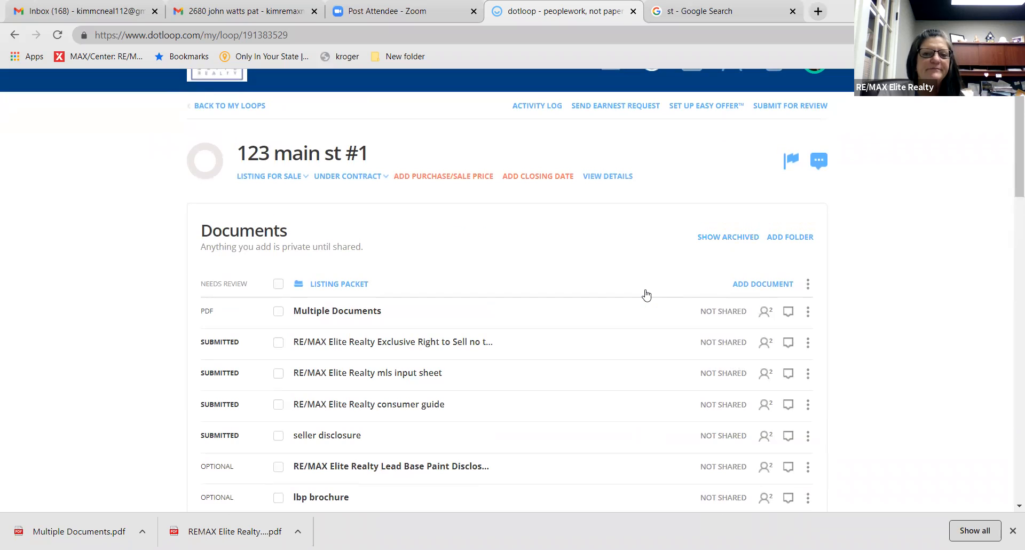
pyautogui.scroll(-3, 645, 294)
pyautogui.scroll(5, 645, 293)
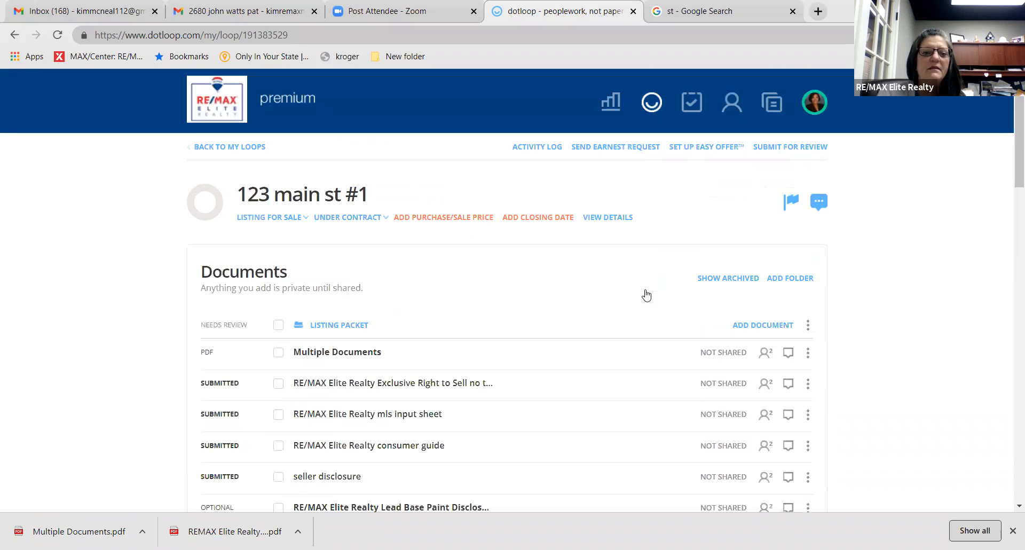
# Step: Open the details of loop #1, review the people, property address and MLS number fields, and return to the loop
pyautogui.click(328, 215)
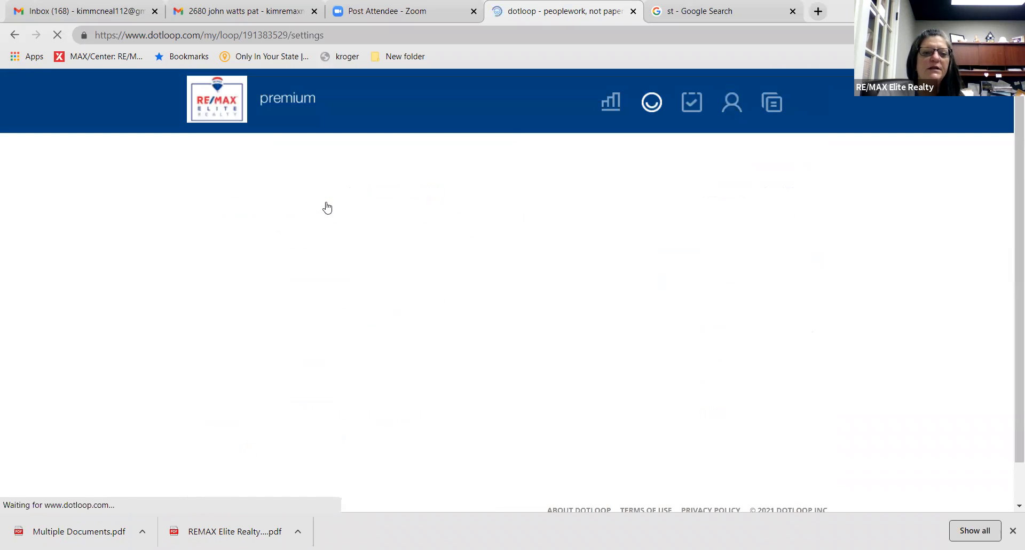
pyautogui.scroll(-9, 327, 207)
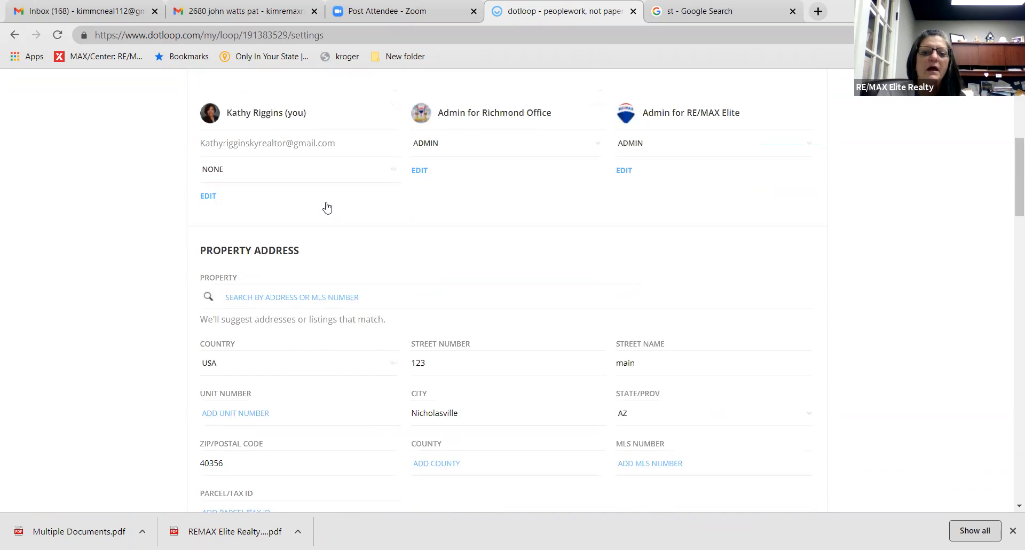
pyautogui.scroll(1, 327, 208)
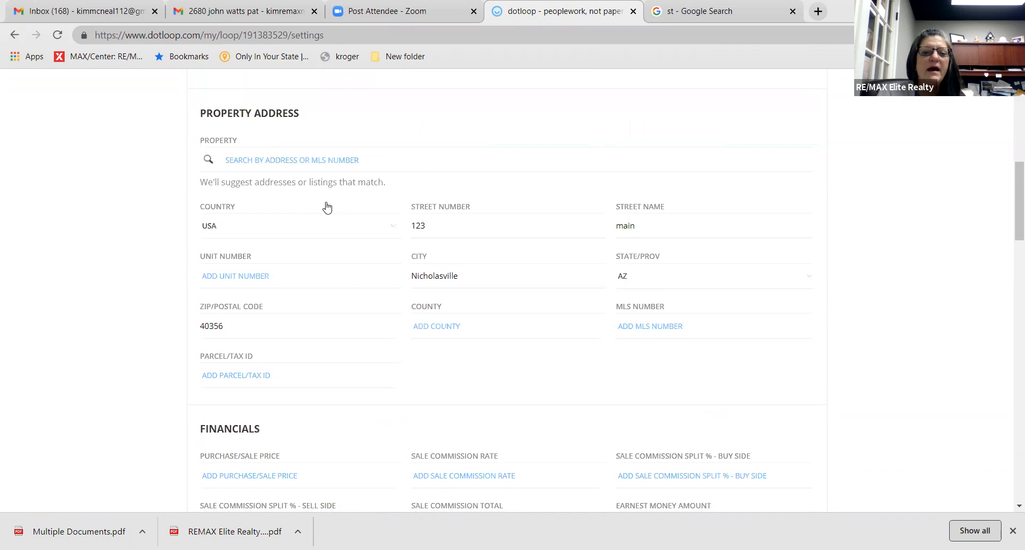
pyautogui.click(627, 328)
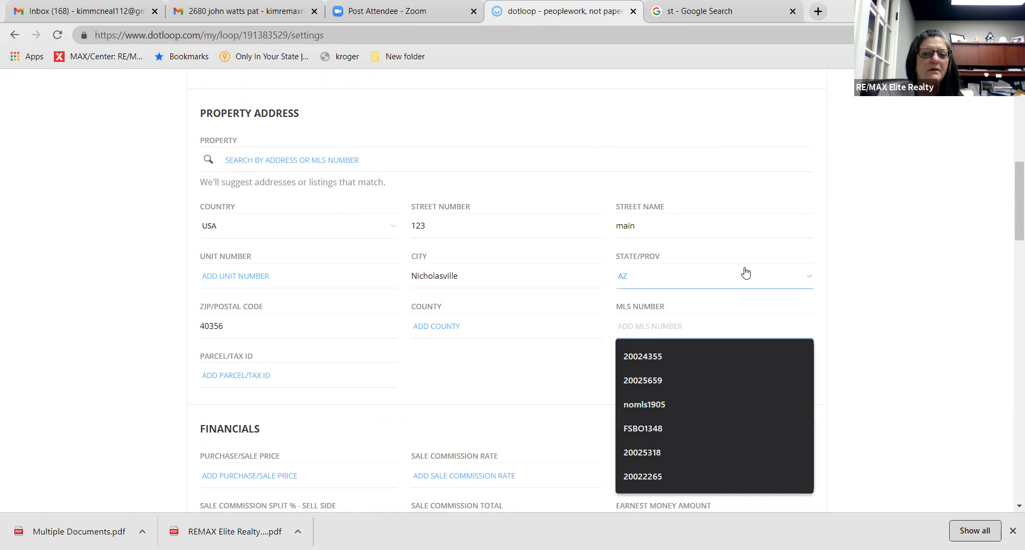
pyautogui.click(116, 322)
pyautogui.scroll(10, 116, 321)
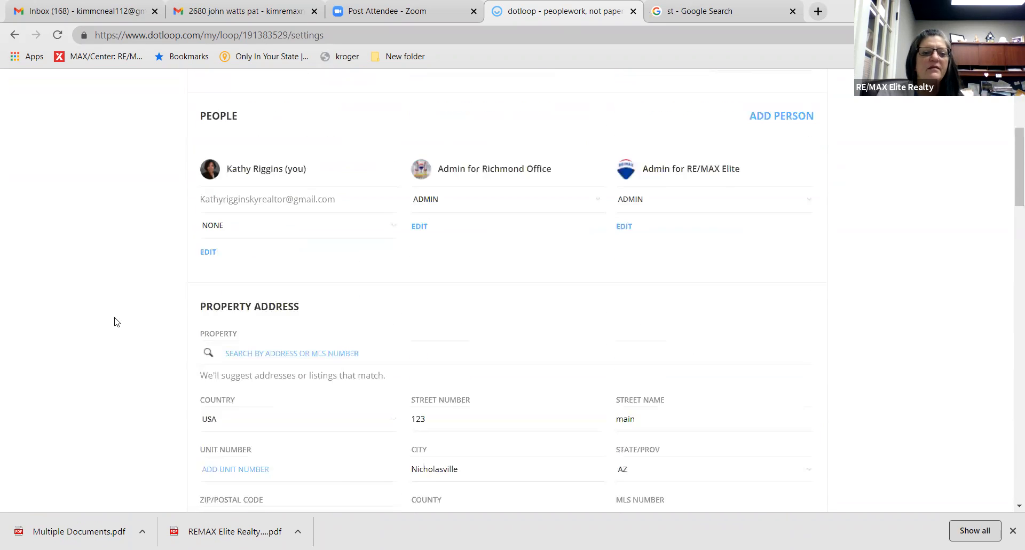
pyautogui.click(218, 146)
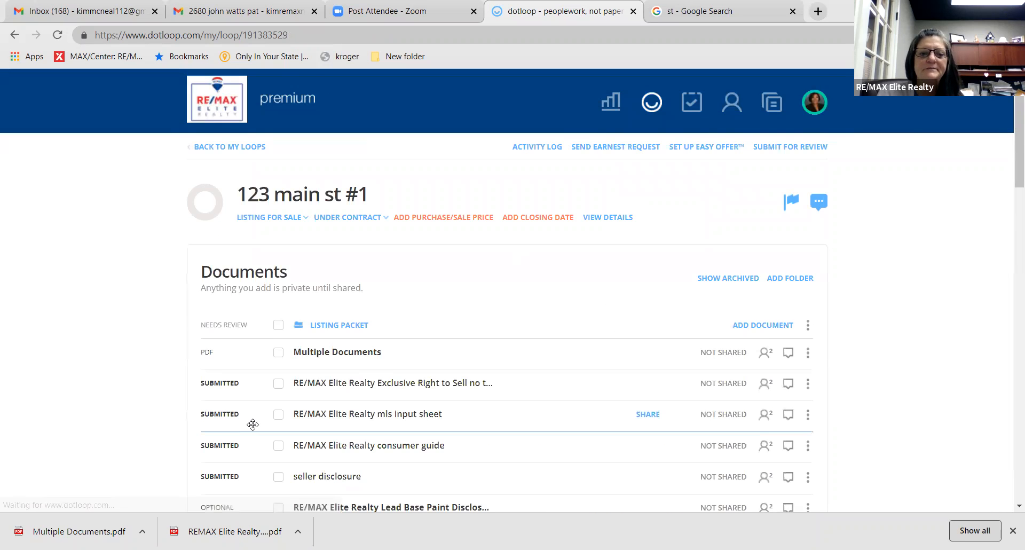
# Step: View the task list templates available for the loop and close the list without adding any
pyautogui.scroll(-7, 253, 424)
pyautogui.scroll(-13, 253, 425)
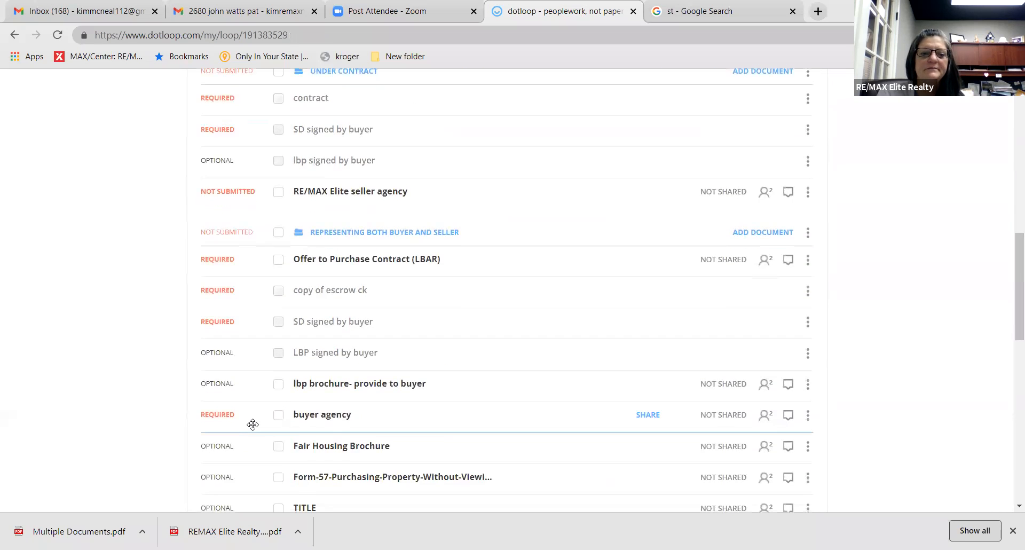
pyautogui.scroll(-3, 254, 428)
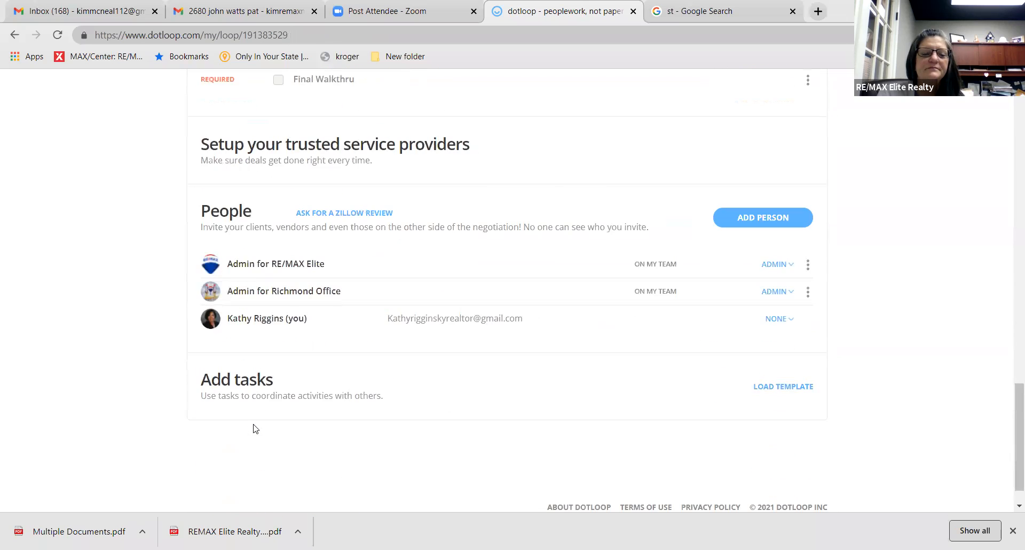
pyautogui.scroll(-1, 254, 429)
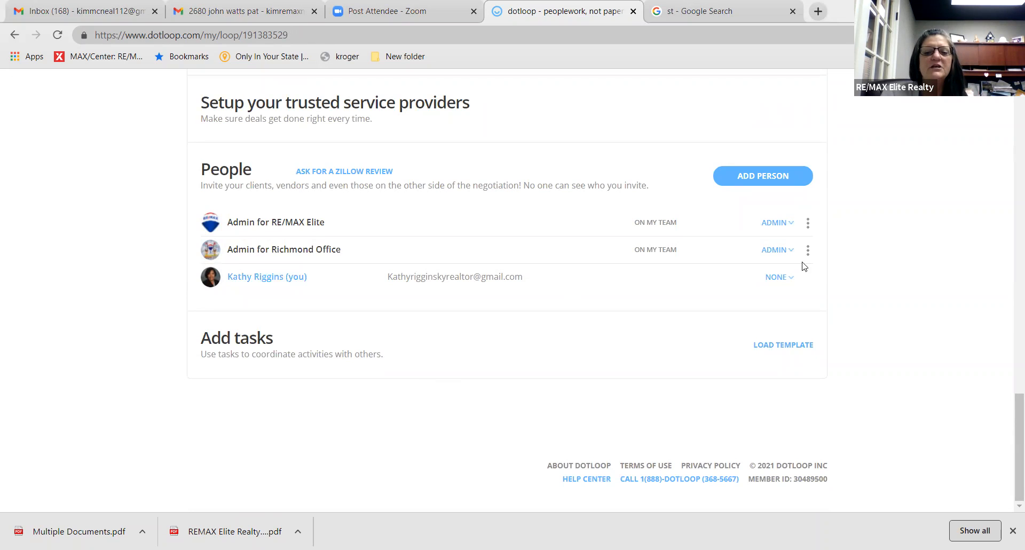
pyautogui.click(802, 347)
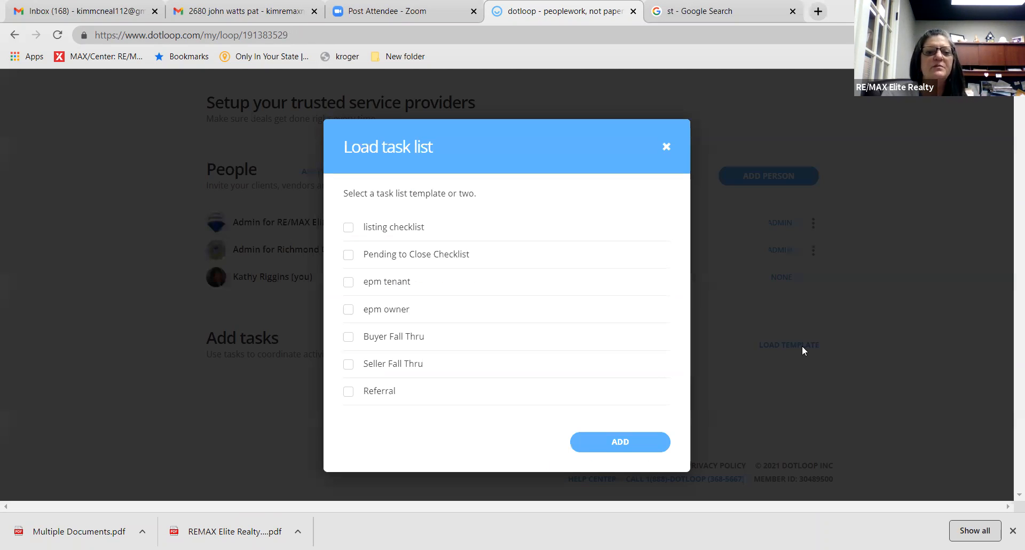
pyautogui.click(665, 145)
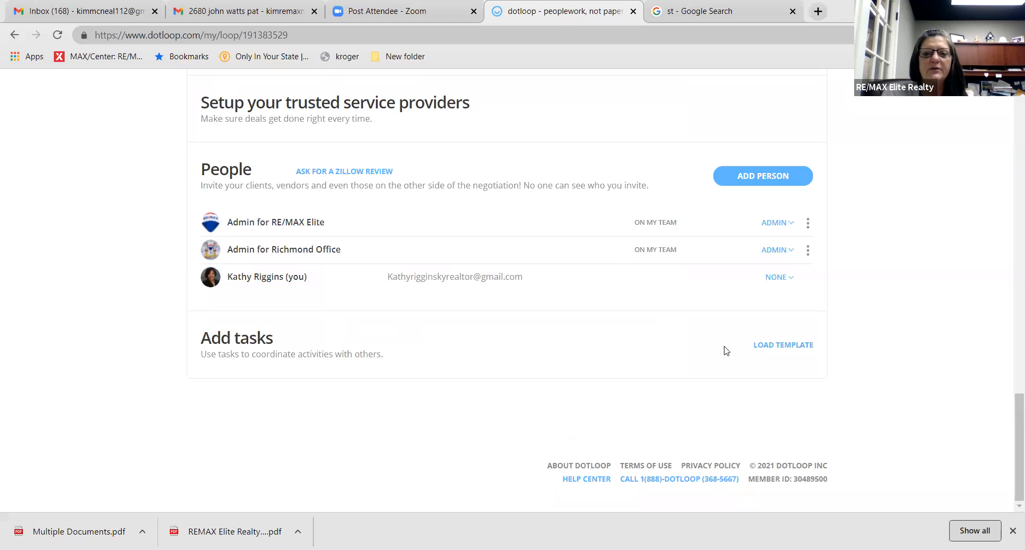
# Step: Start a task list in the loop and add the task "request return emd"
pyautogui.moveTo(345, 350); pyautogui.dragTo(252, 341)
pyautogui.click(253, 344)
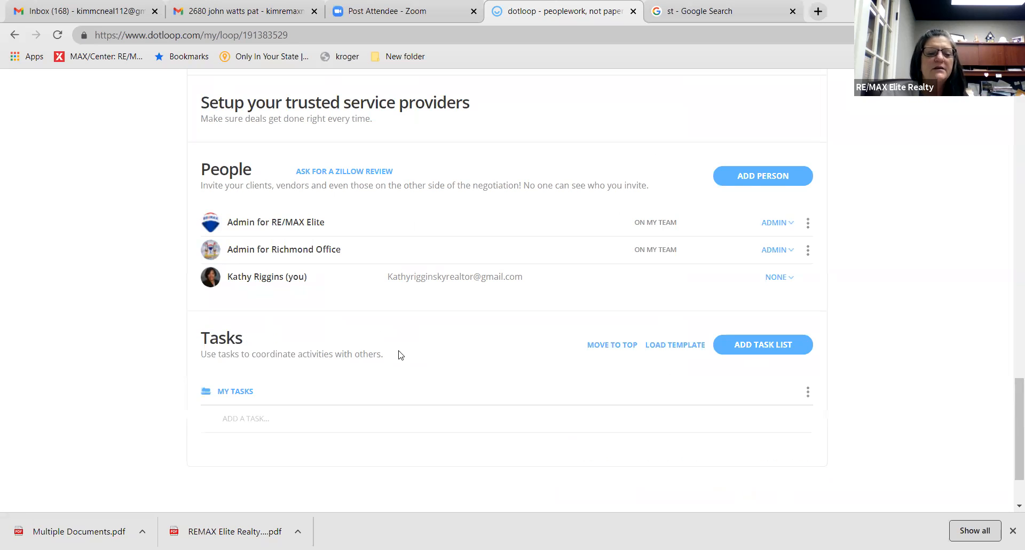
pyautogui.write('request return emd')
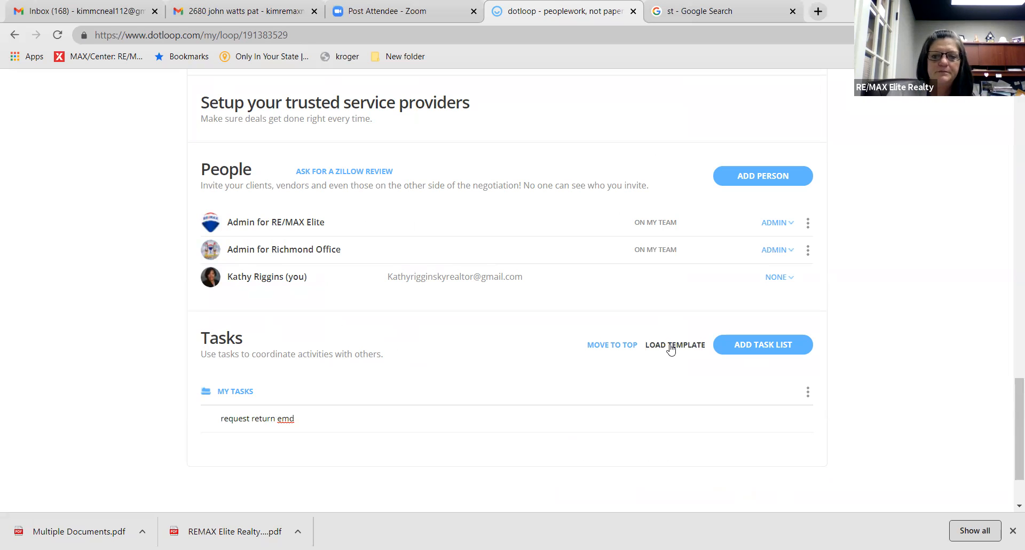
pyautogui.press('Return')
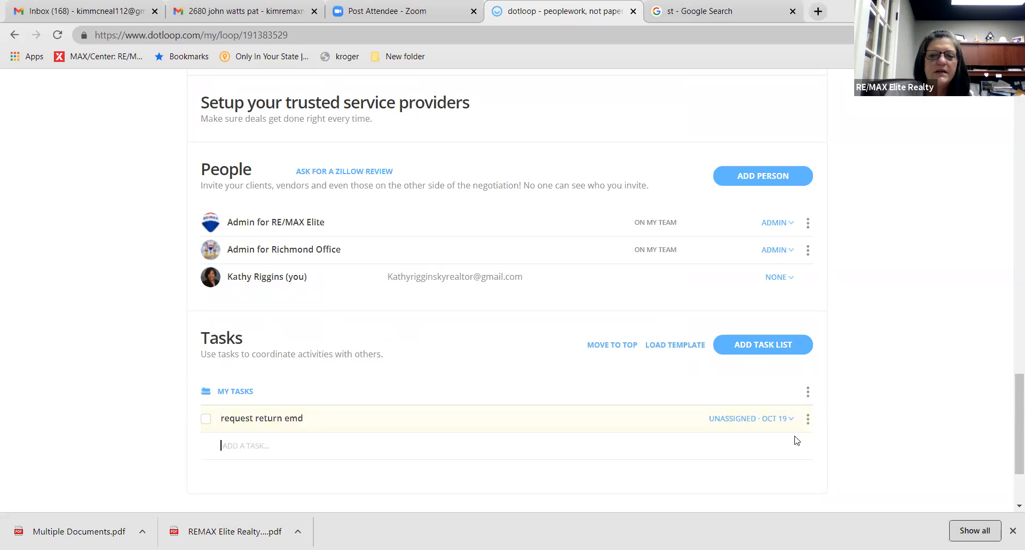
# Step: Set the "request return emd" task to No Due Date and replace that with the specific date October 27, 2021
pyautogui.click(772, 419)
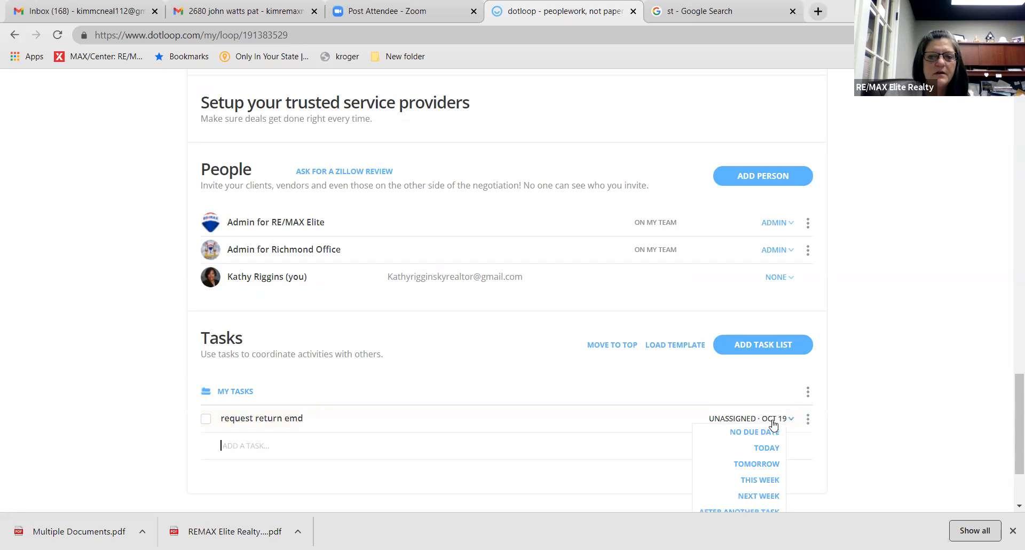
pyautogui.scroll(-2, 796, 446)
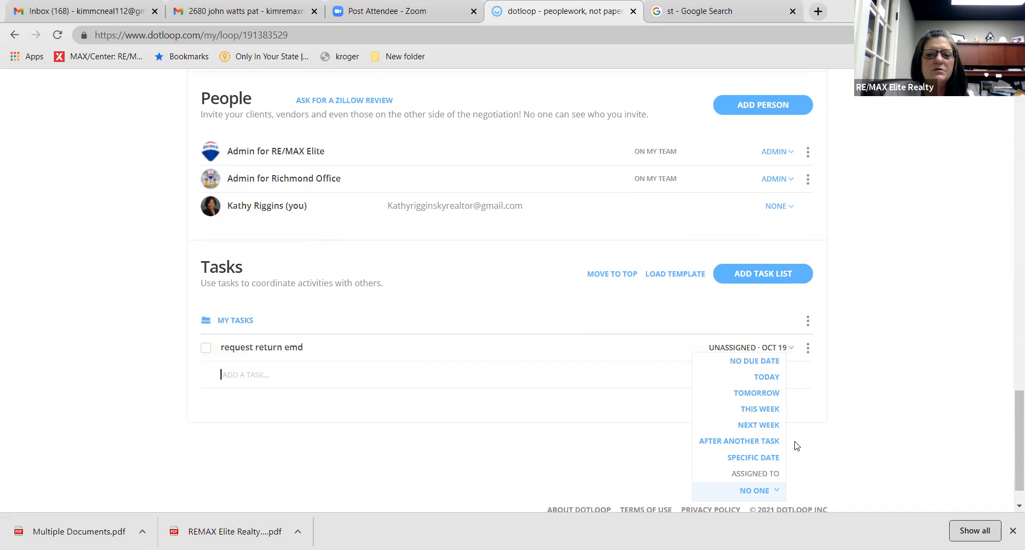
pyautogui.click(763, 361)
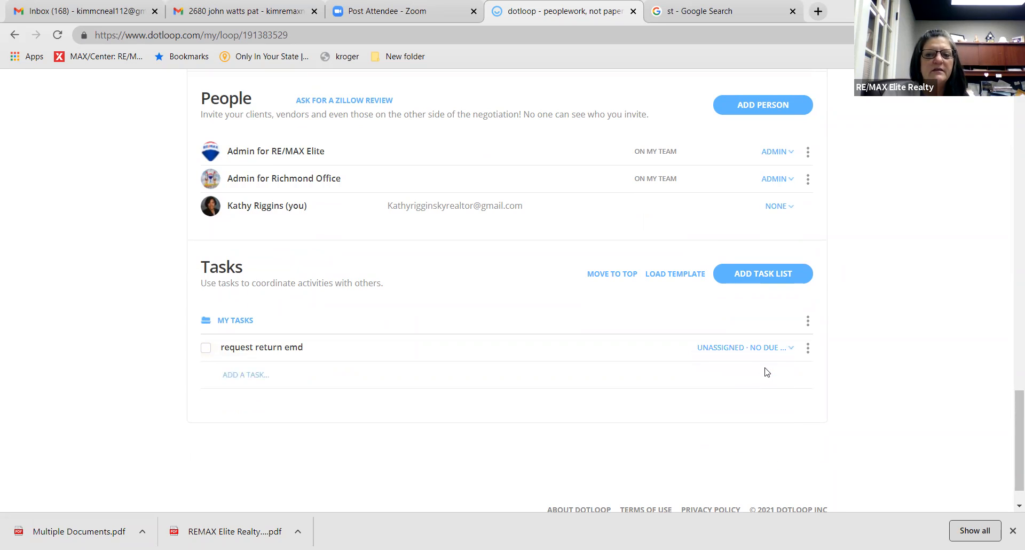
pyautogui.click(768, 350)
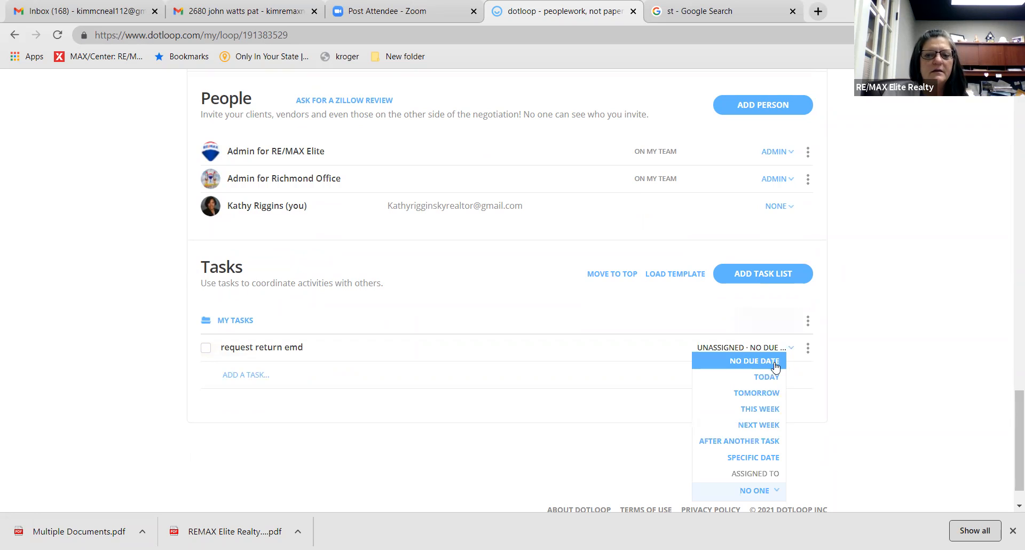
pyautogui.click(771, 459)
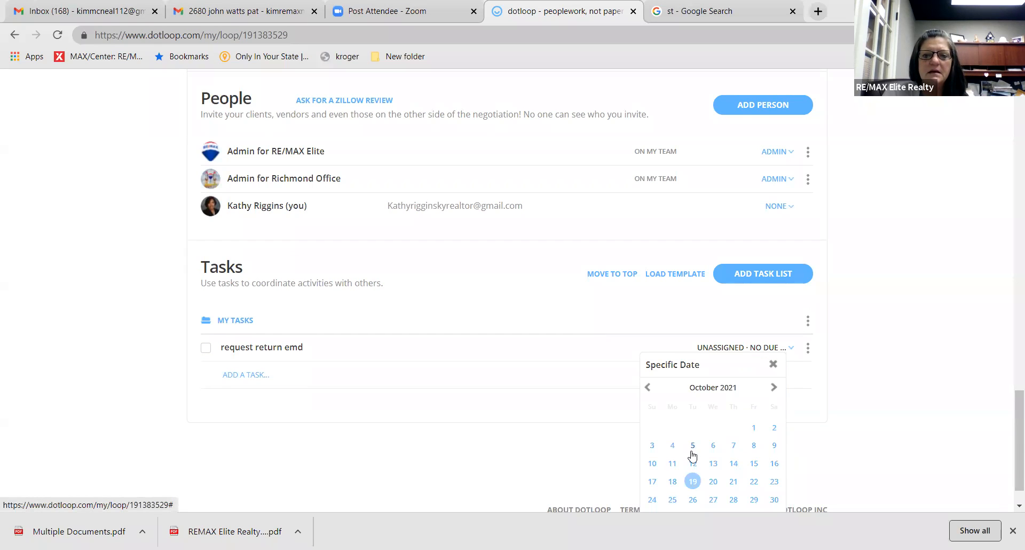
pyautogui.click(714, 504)
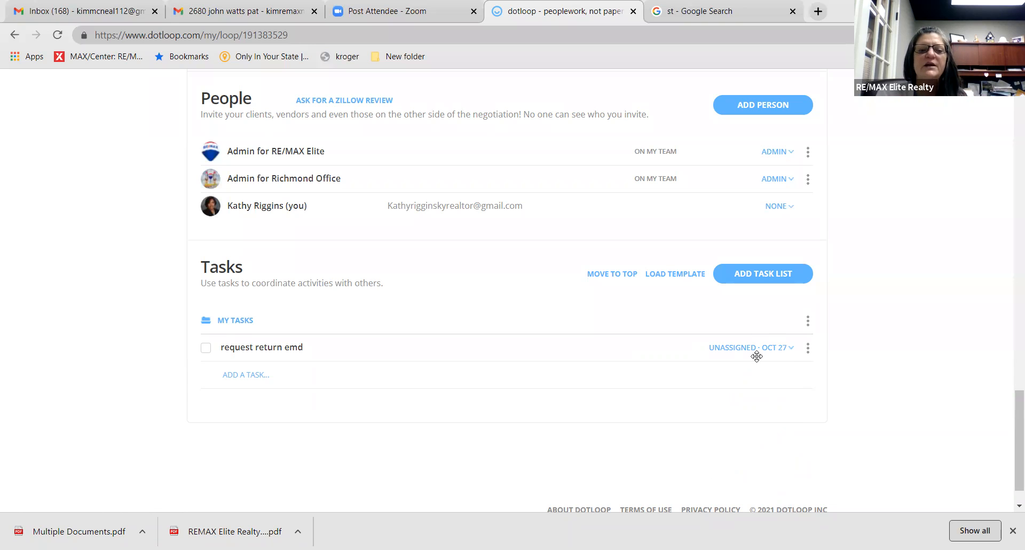
# Step: Delete the "request return emd" task and check the options available for the My Tasks list
pyautogui.click(808, 351)
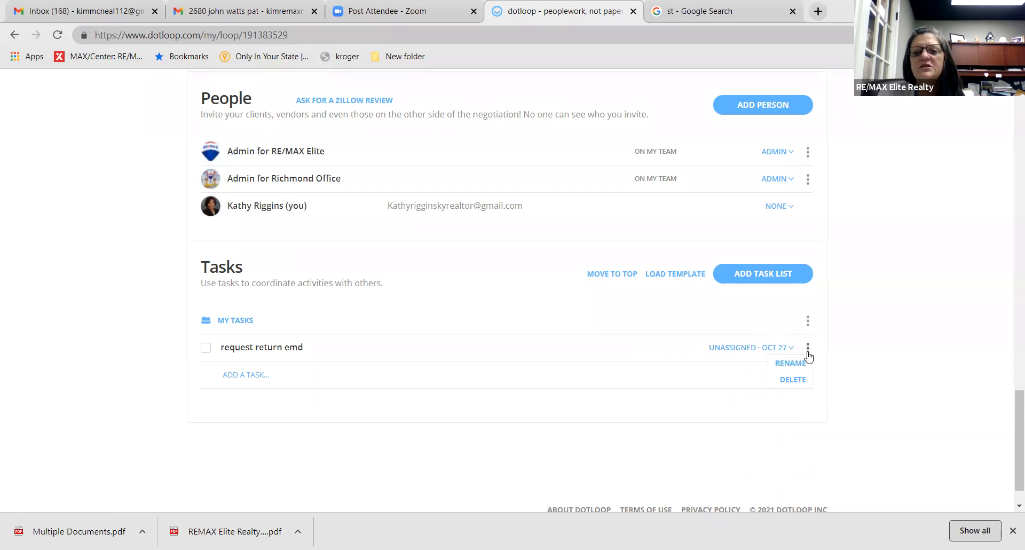
pyautogui.click(806, 381)
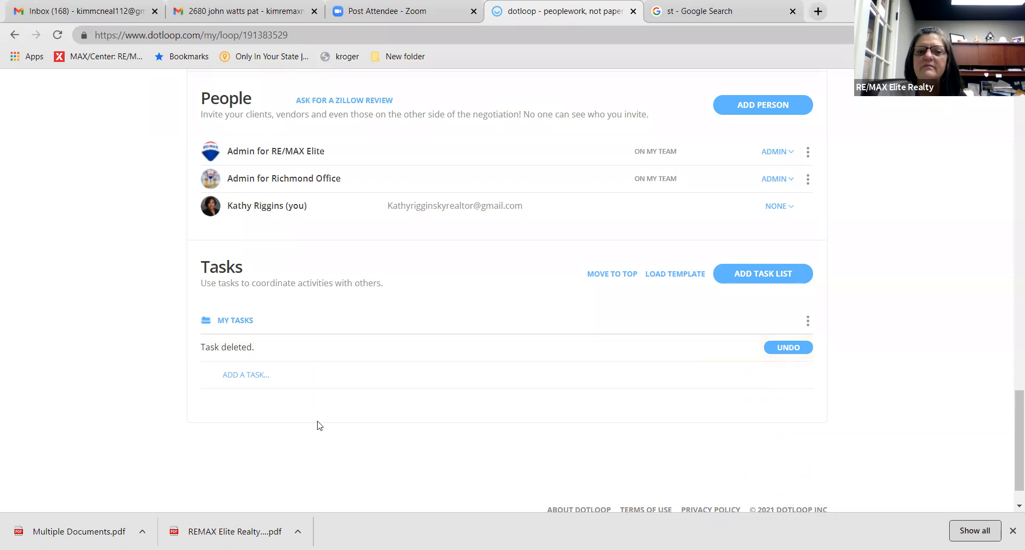
pyautogui.click(808, 321)
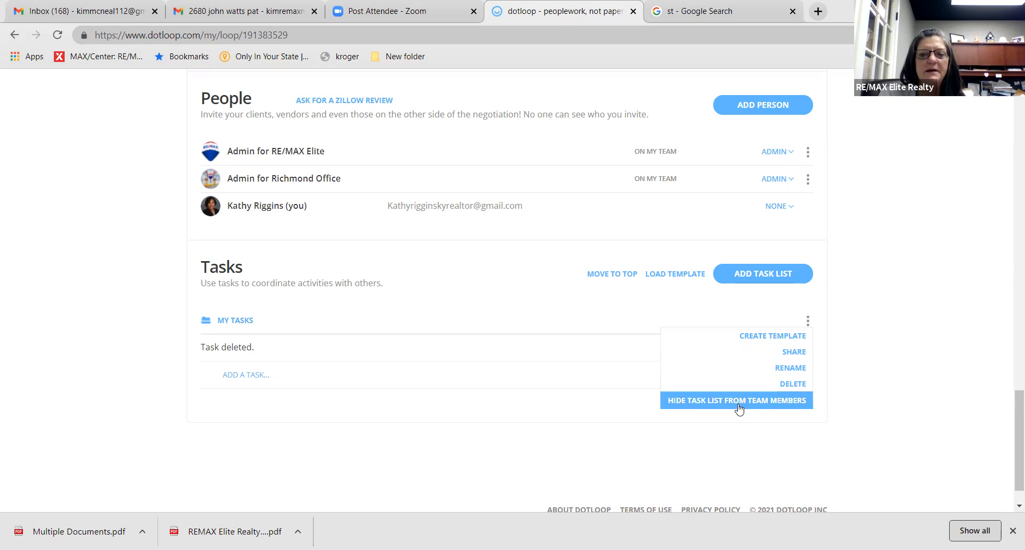
pyautogui.click(611, 418)
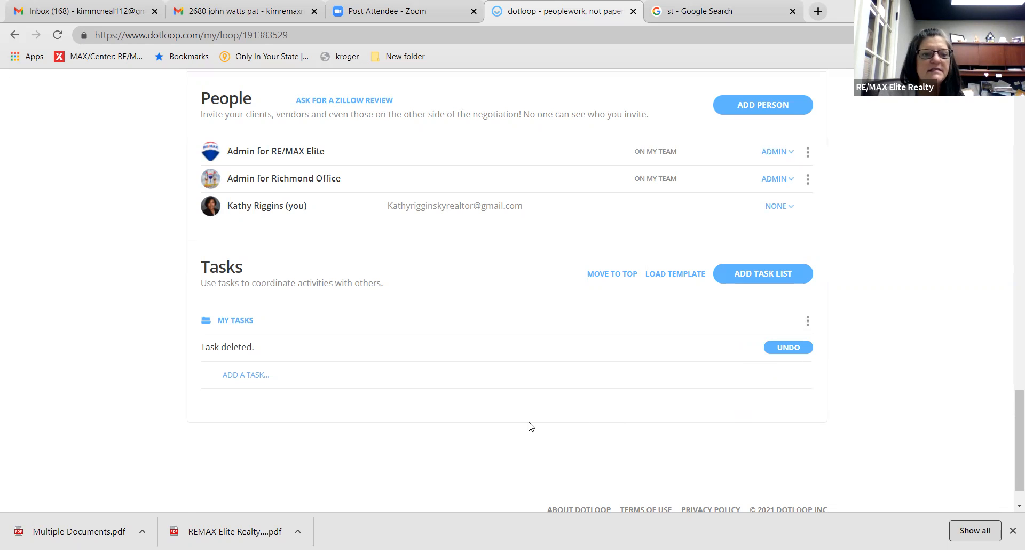
# Step: Look through the whole loop, from its document folders to the people and tasks, and return to the loop header
pyautogui.scroll(20, 530, 426)
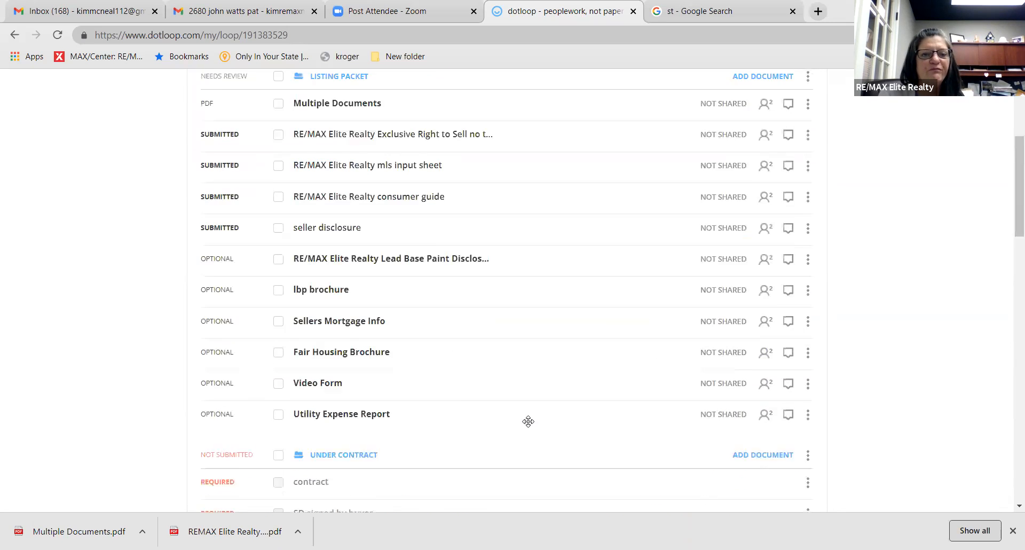
pyautogui.scroll(5, 528, 421)
pyautogui.scroll(-2, 528, 421)
pyautogui.scroll(2, 528, 421)
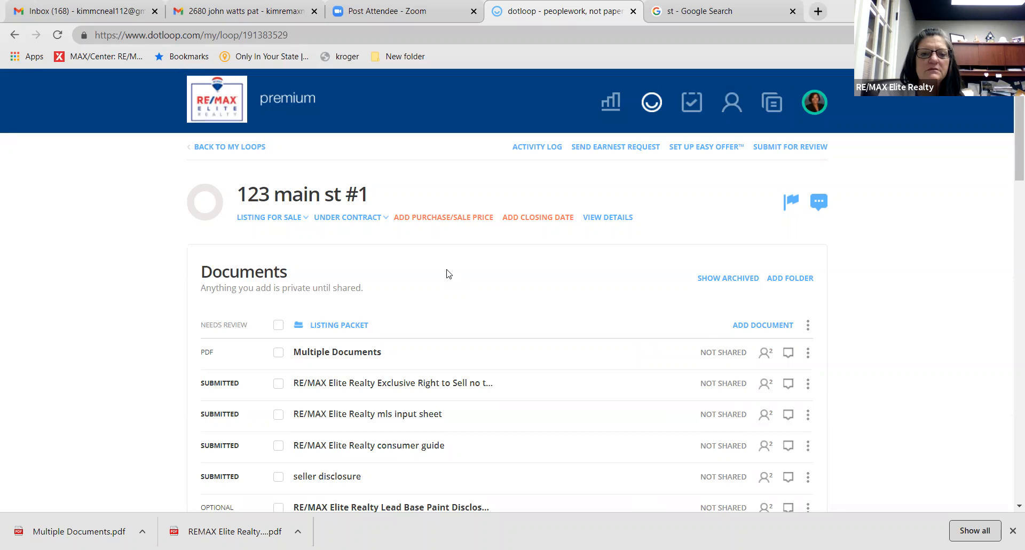
pyautogui.scroll(-10, 449, 273)
pyautogui.scroll(-20, 447, 269)
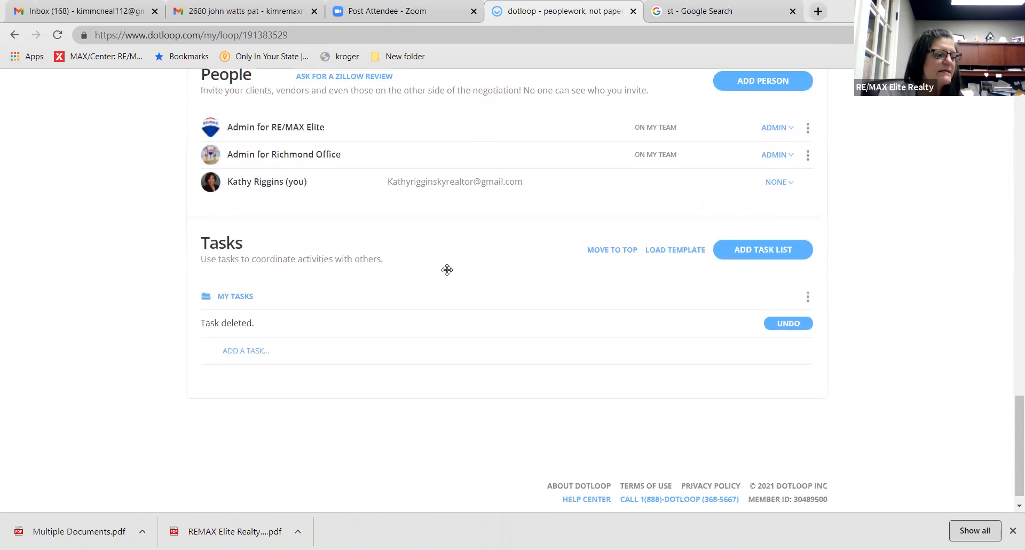
pyautogui.scroll(15, 449, 273)
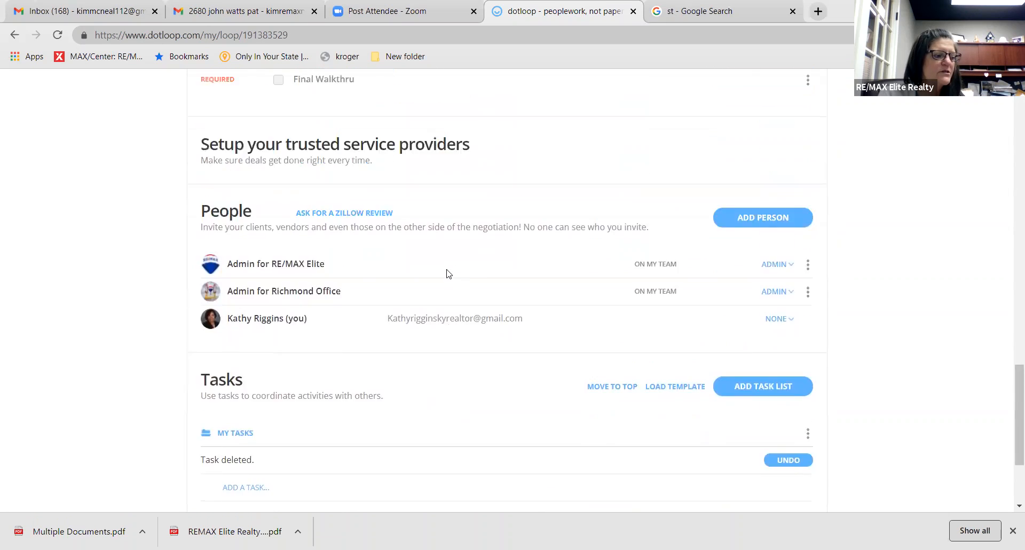
pyautogui.scroll(7, 447, 270)
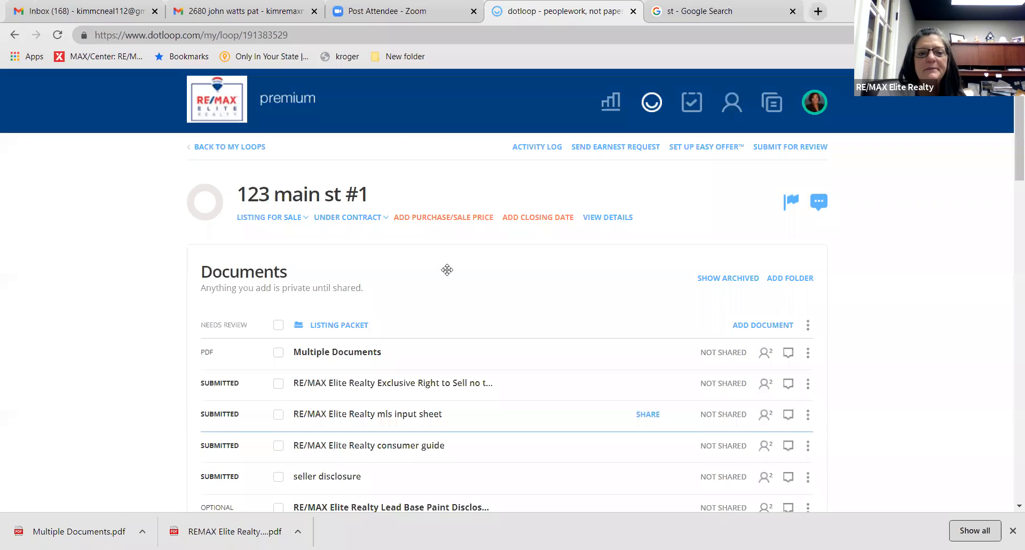